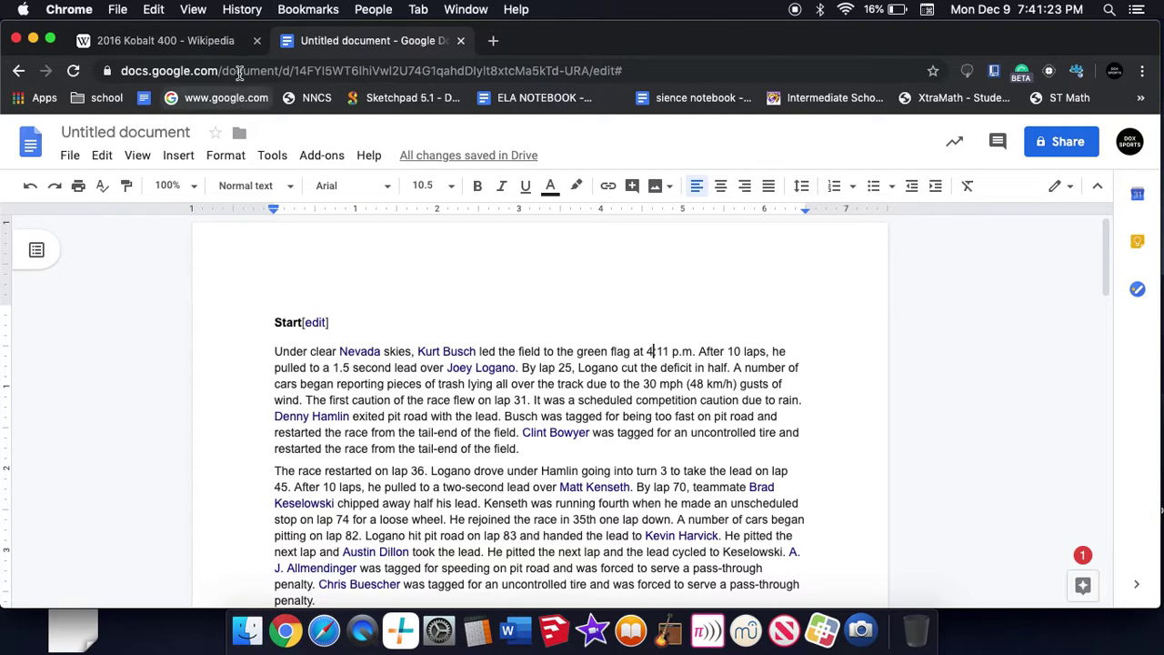
Glance at the 2016 Kobalt 400 Wikipedia article, then close its tab
left_click(216, 41)
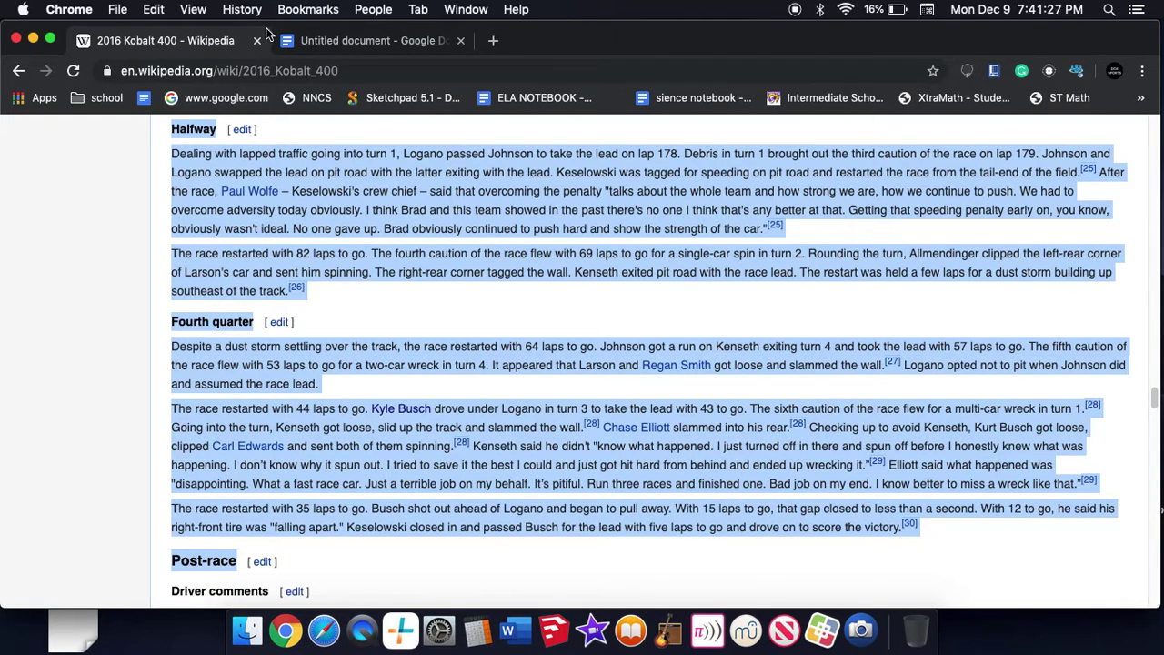
left_click(258, 42)
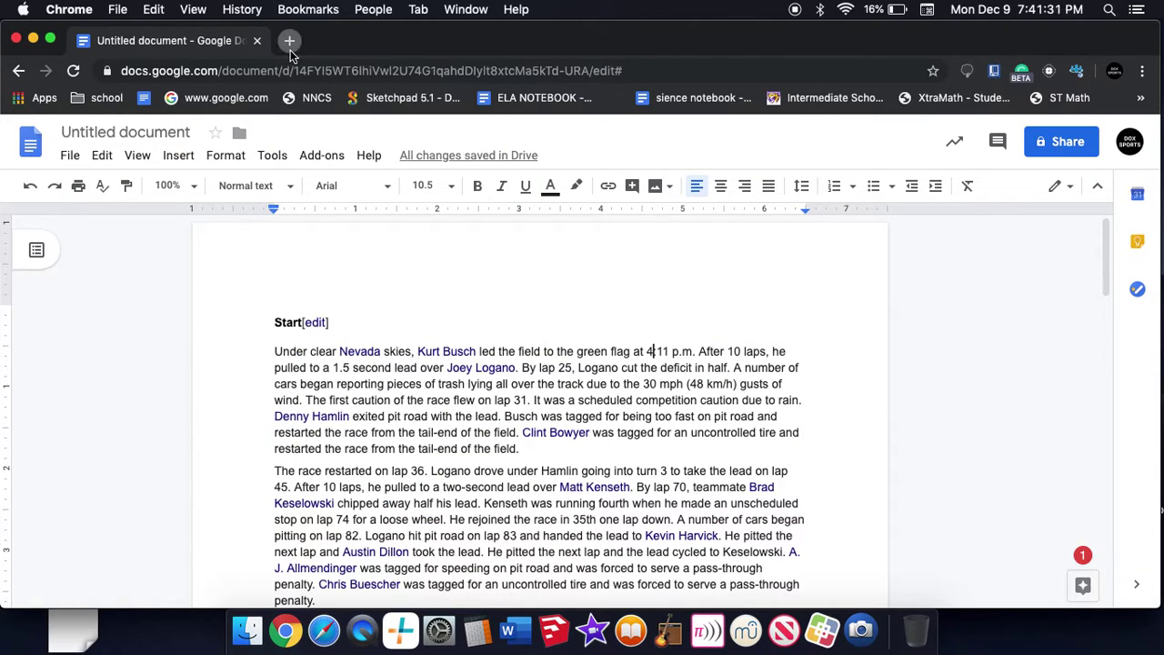
Draw a random number from 1 to 96 on random.org (result 22)
left_click(290, 41)
type("rando")
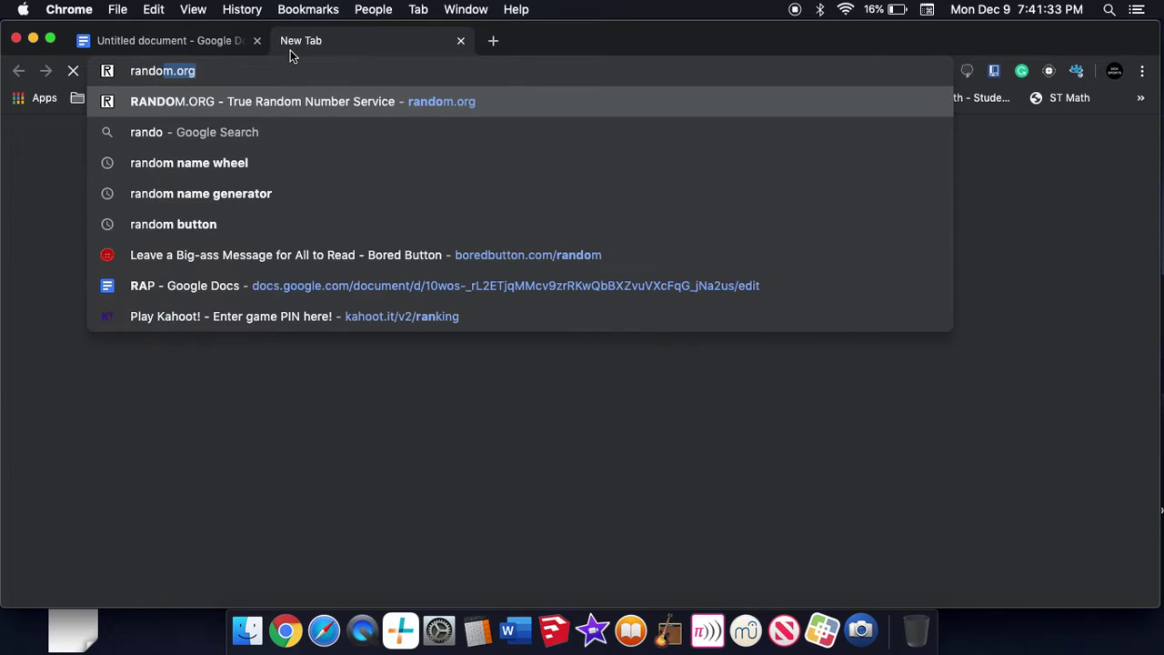
type("m")
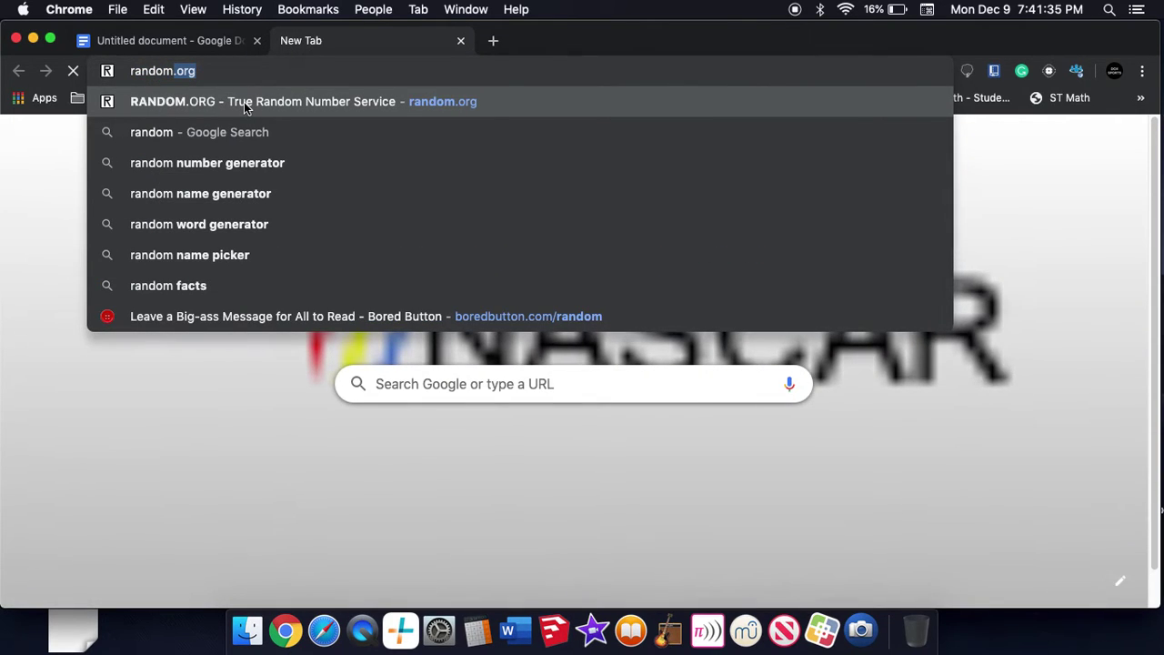
left_click(244, 104)
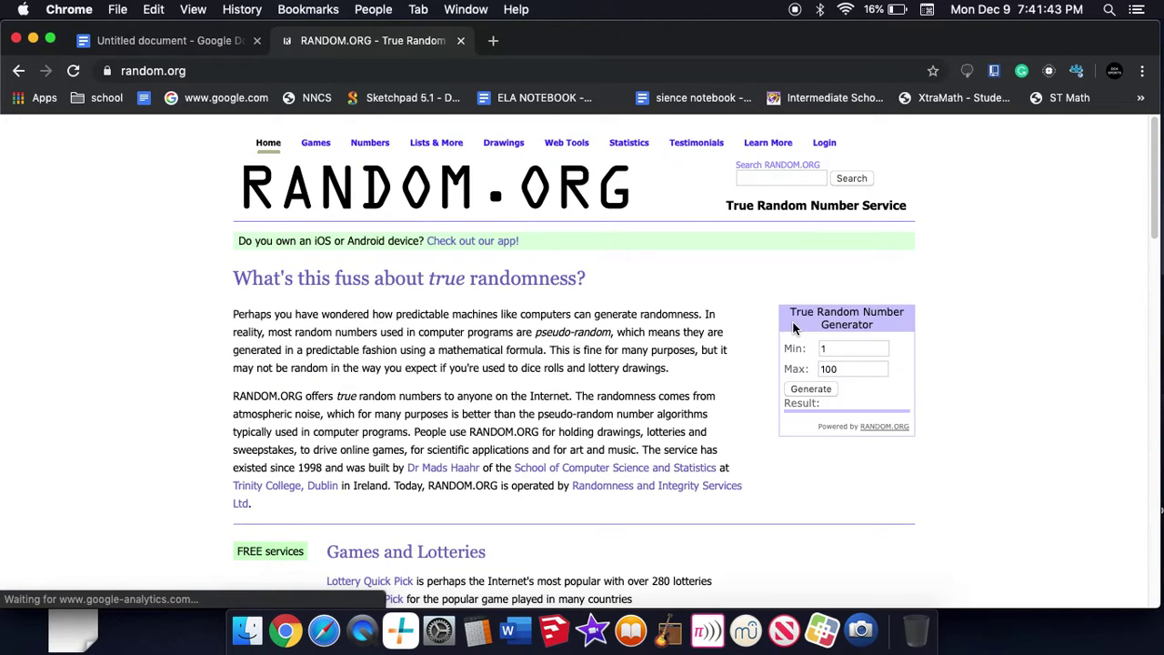
left_click(855, 369)
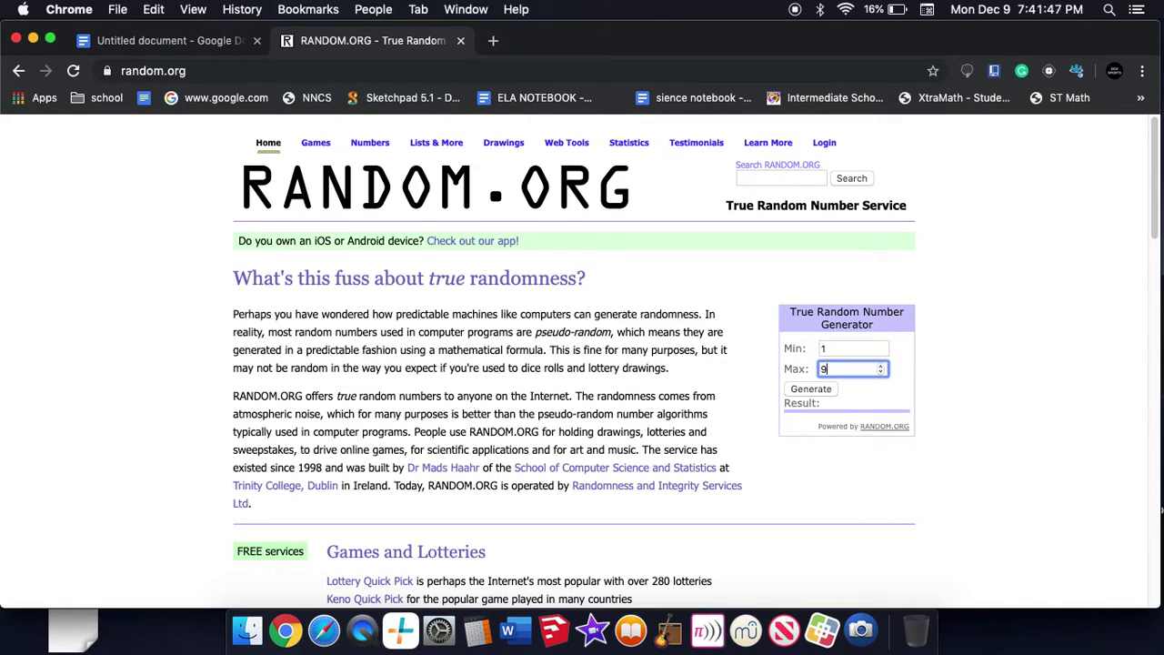
left_click(796, 394)
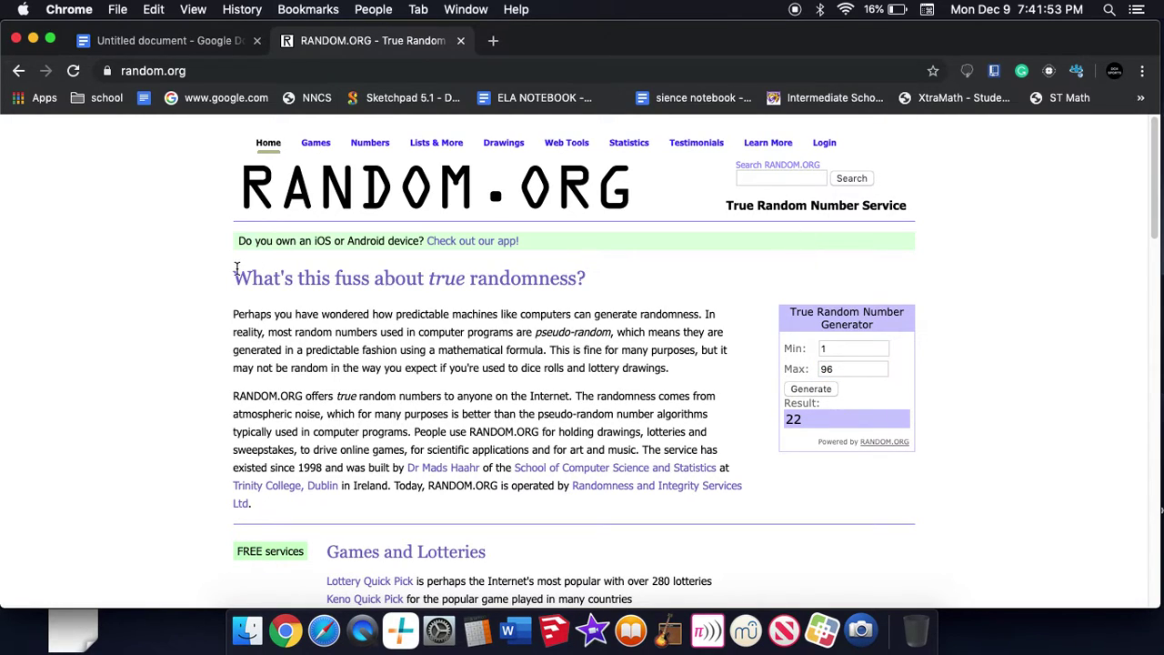
left_click(132, 41)
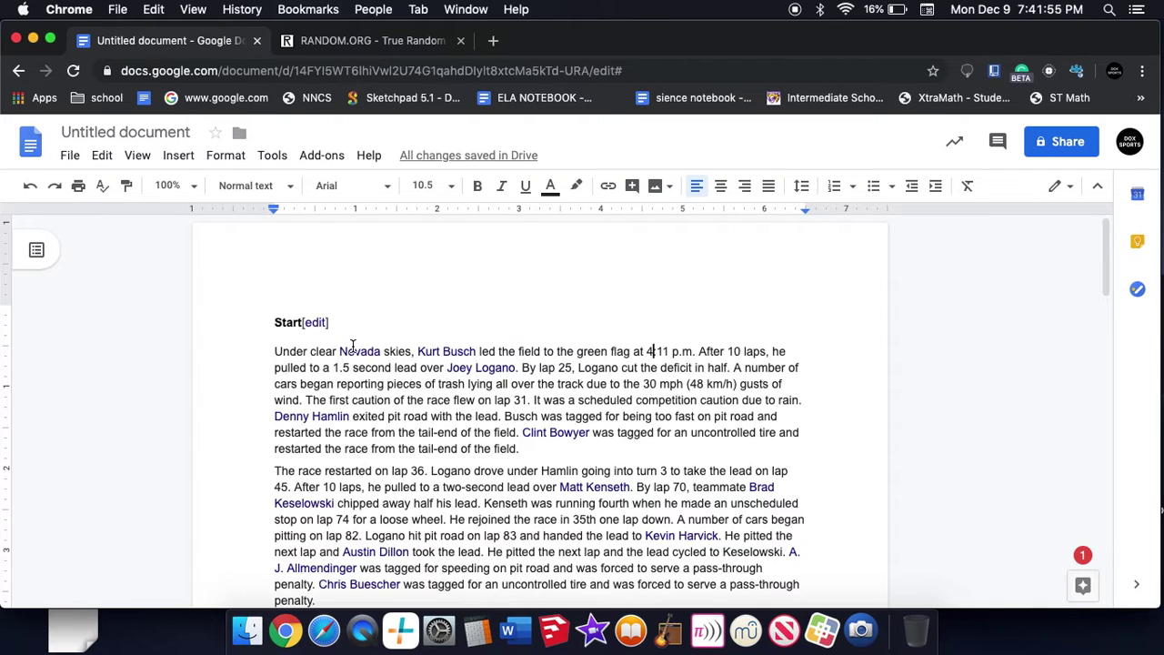
Replace Kurt Busch with 'joey logono' in the opening paragraph
left_click(479, 350)
left_click_drag(479, 350, 413, 353)
key("BackSpace")
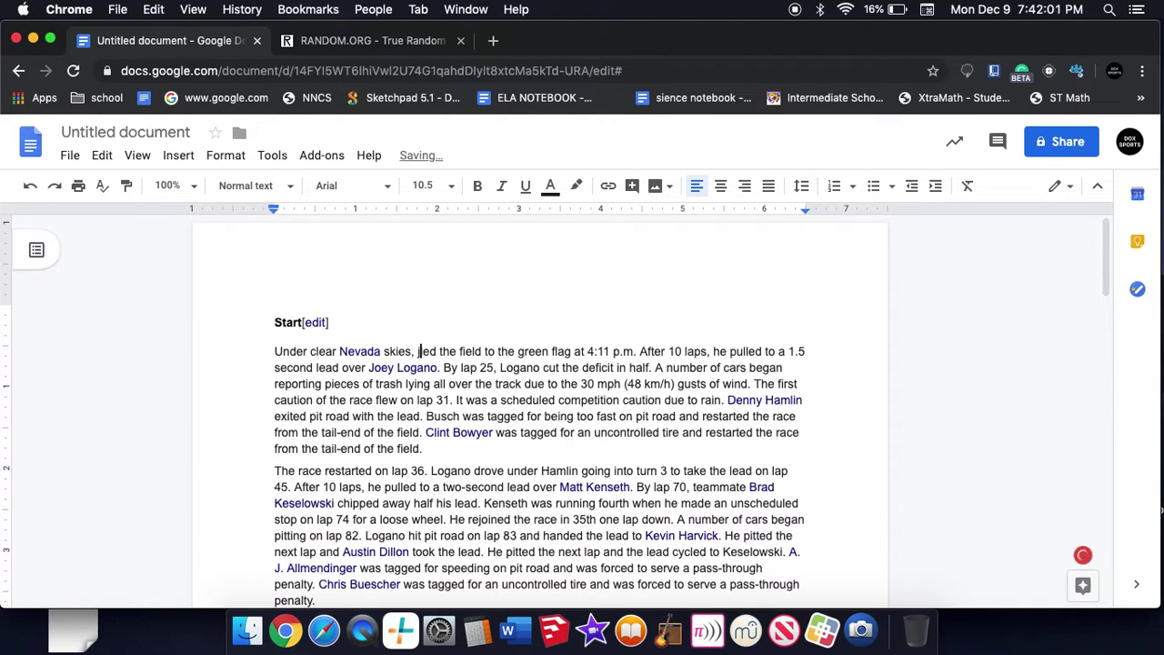
type("joey ")
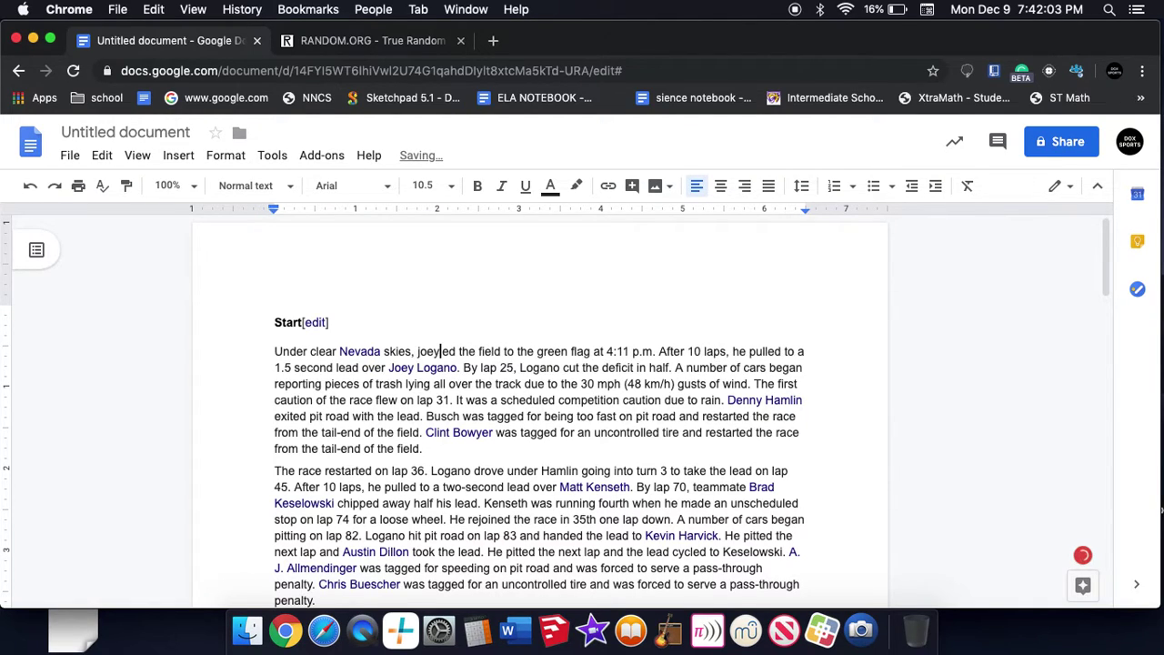
type("lo")
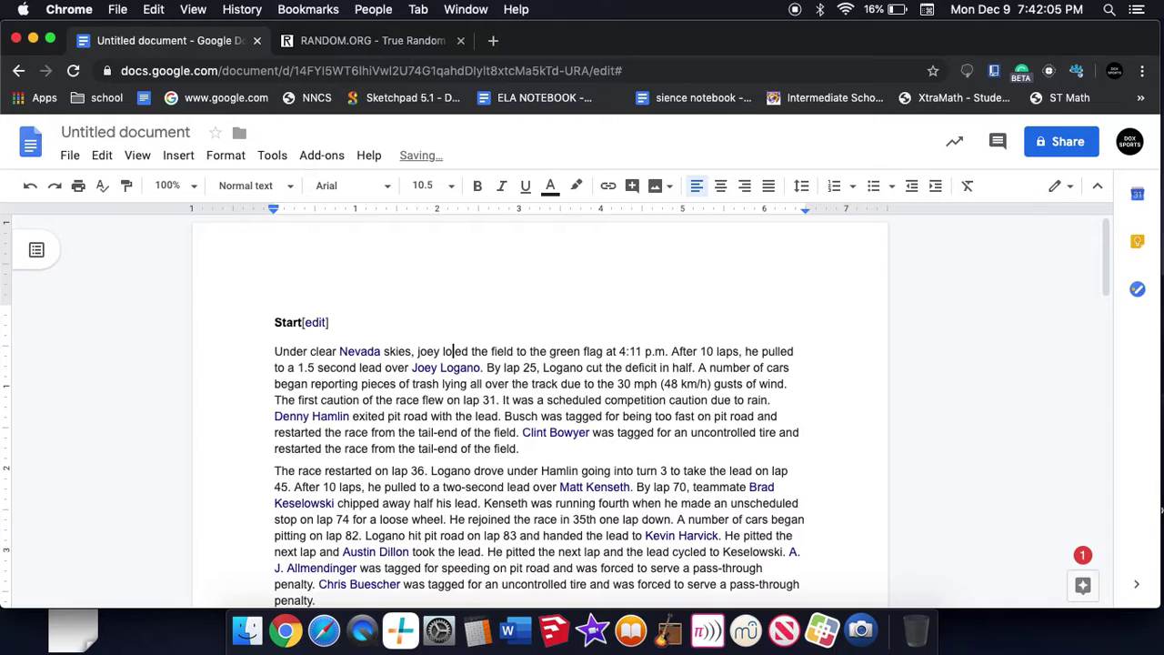
type("gono")
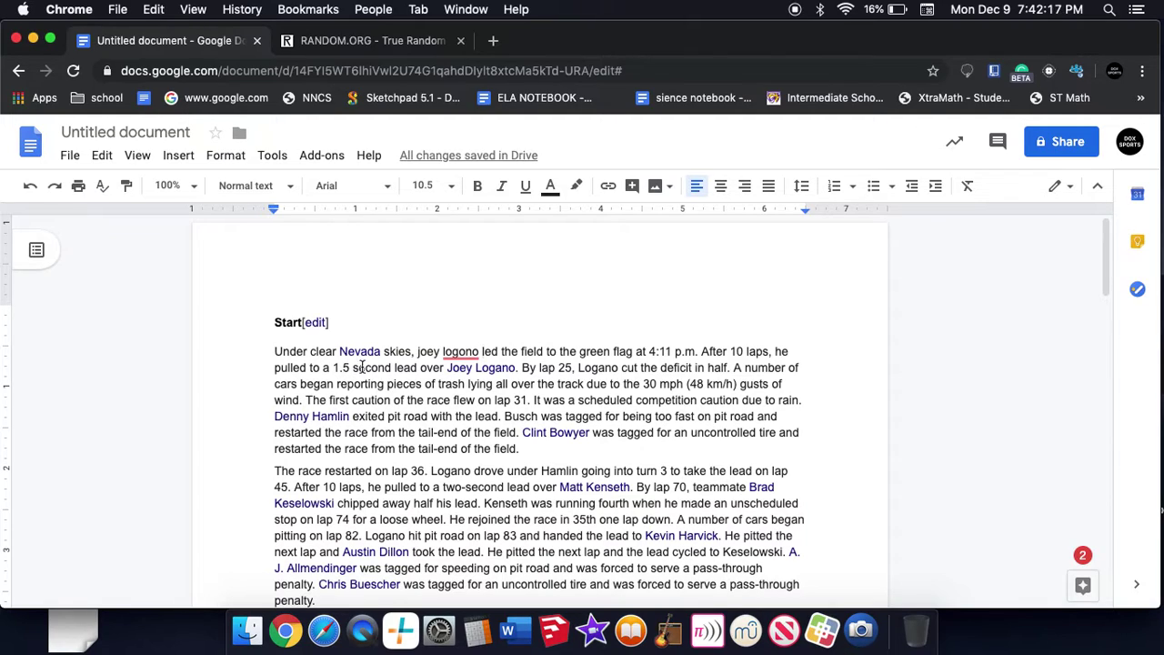
Draw a new number, replace Joey Logano with 'harvick', and select Denny Hamlin for removal
left_click(519, 368)
left_click_drag(520, 367, 446, 368)
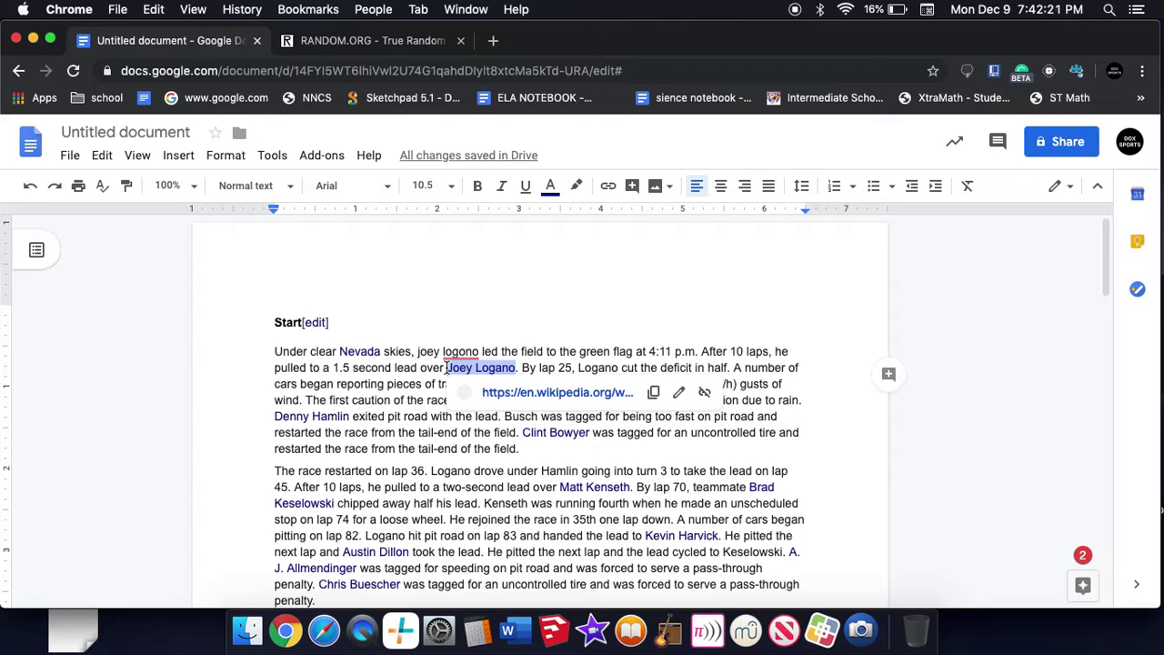
key("BackSpace")
key("Delete")
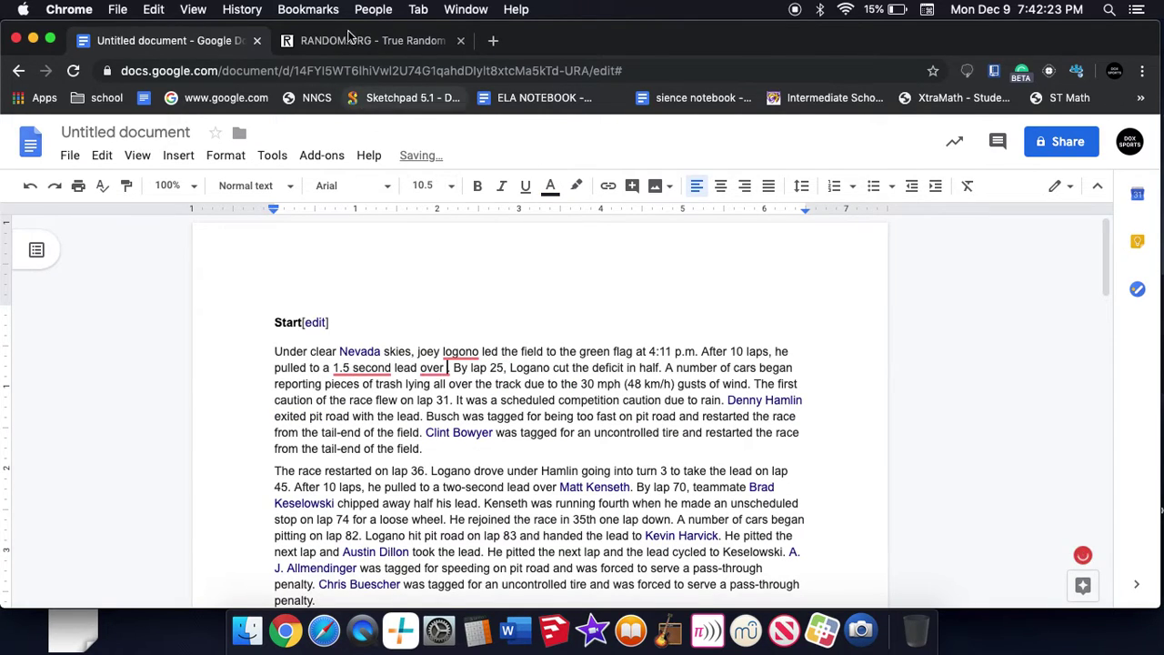
left_click(353, 40)
left_click(799, 388)
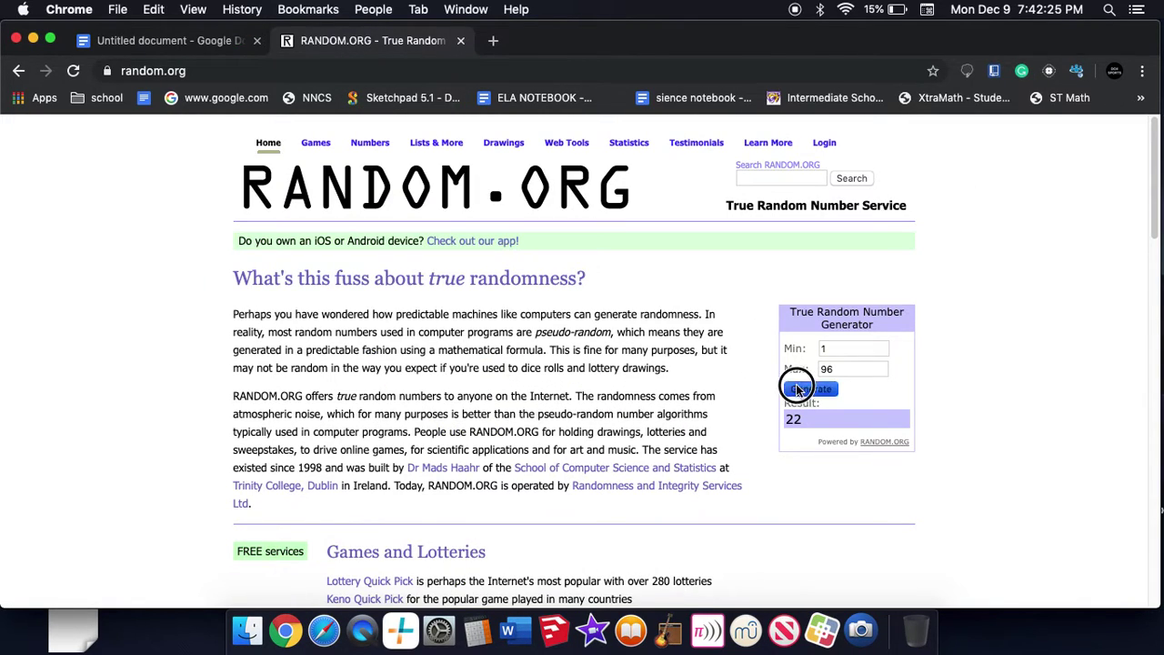
left_click(153, 43)
type("harv")
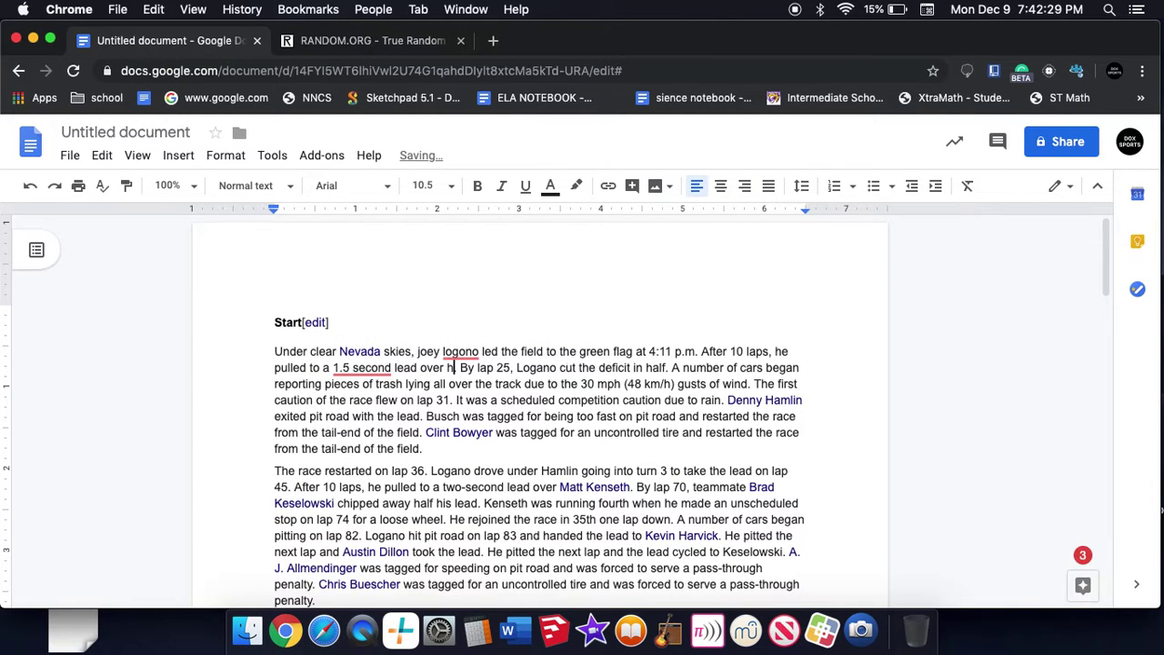
type("i")
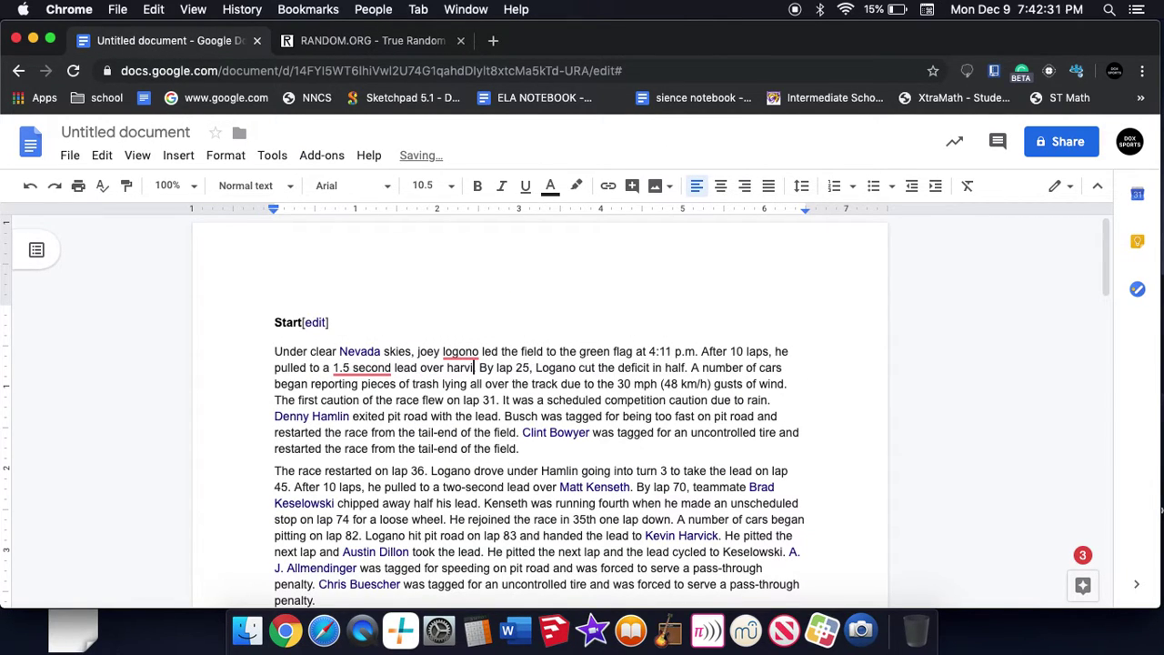
type("ck")
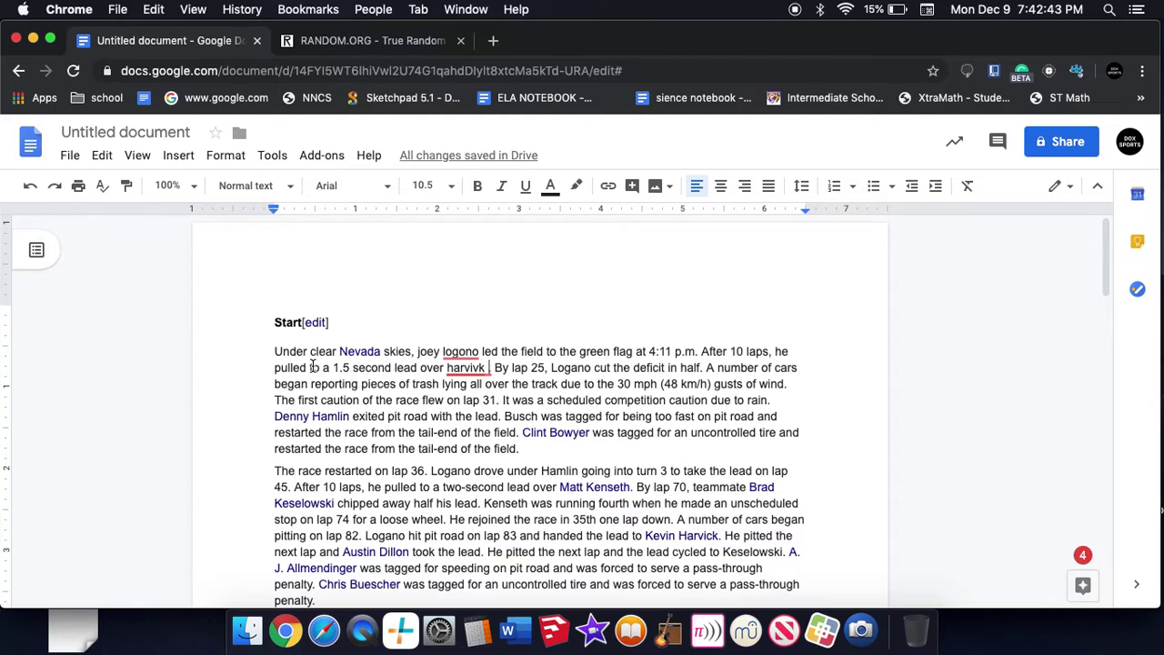
left_click_drag(274, 415, 351, 416)
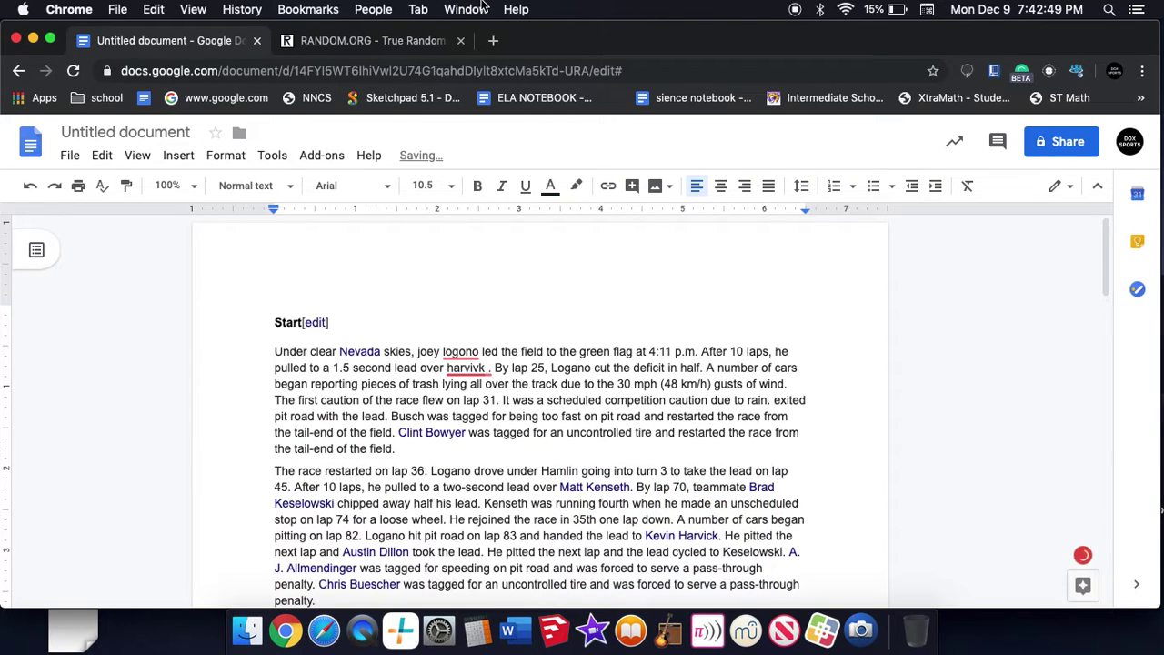
left_click(386, 41)
left_click(811, 390)
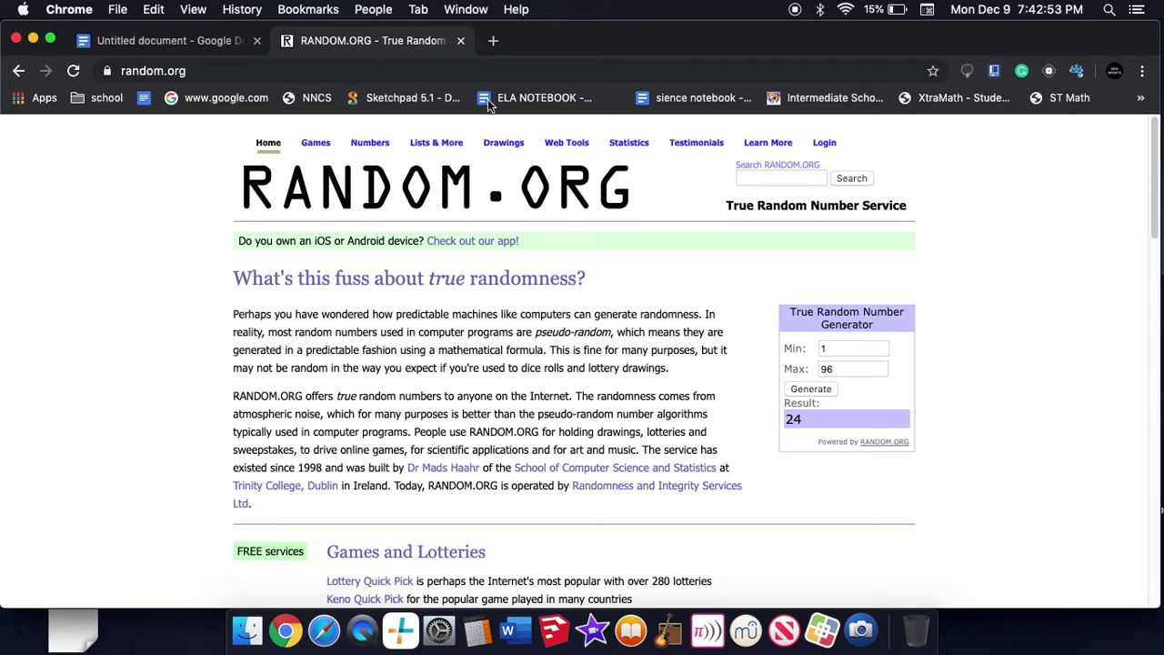
left_click(229, 38)
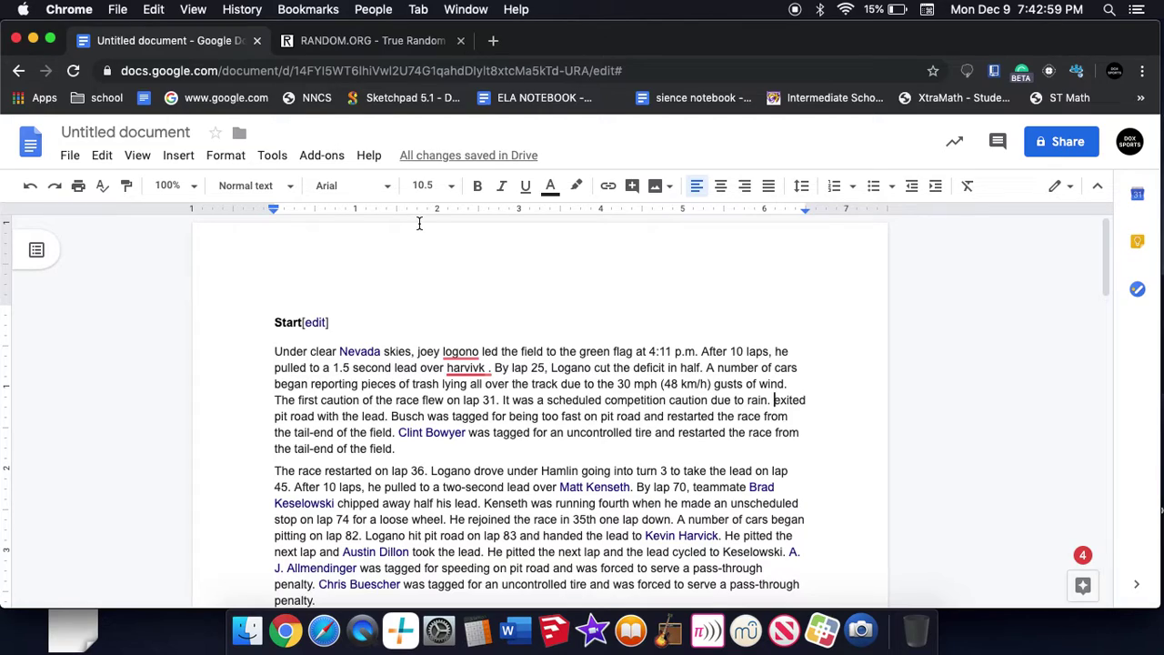
type("will")
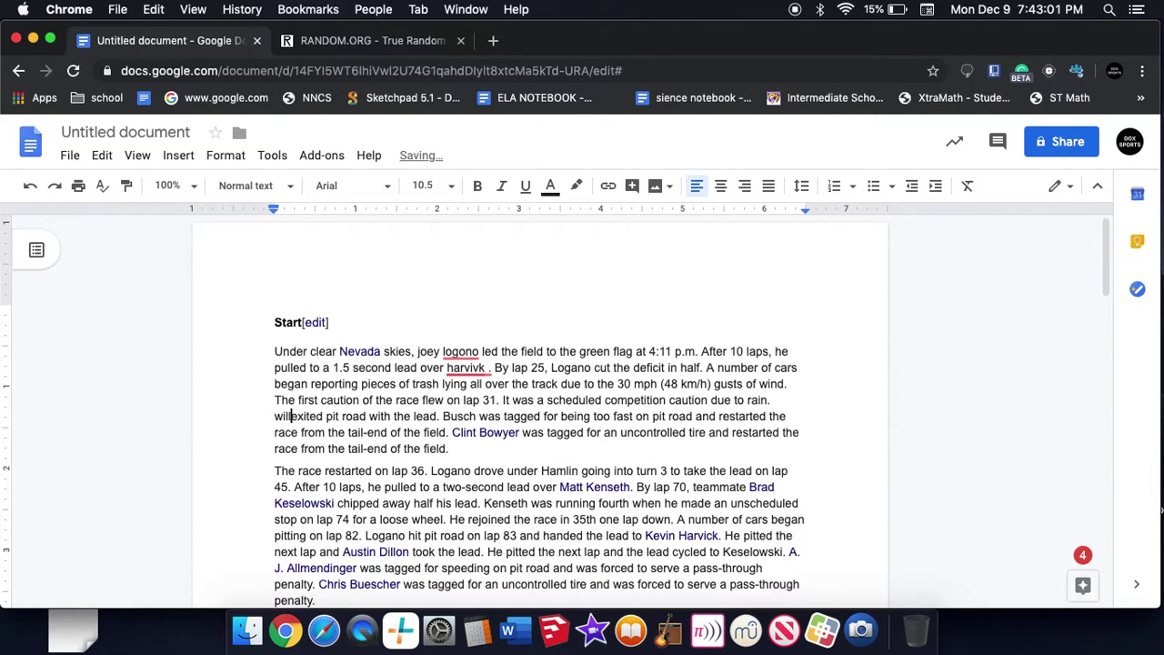
type("am b")
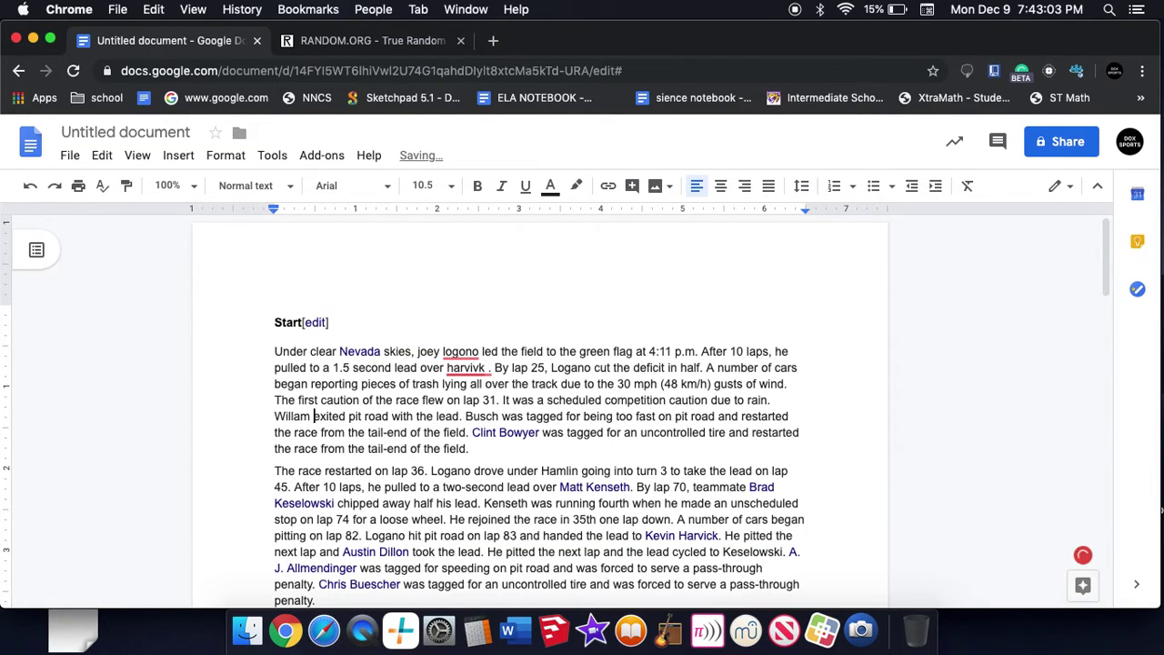
key("Down")
type("yr")
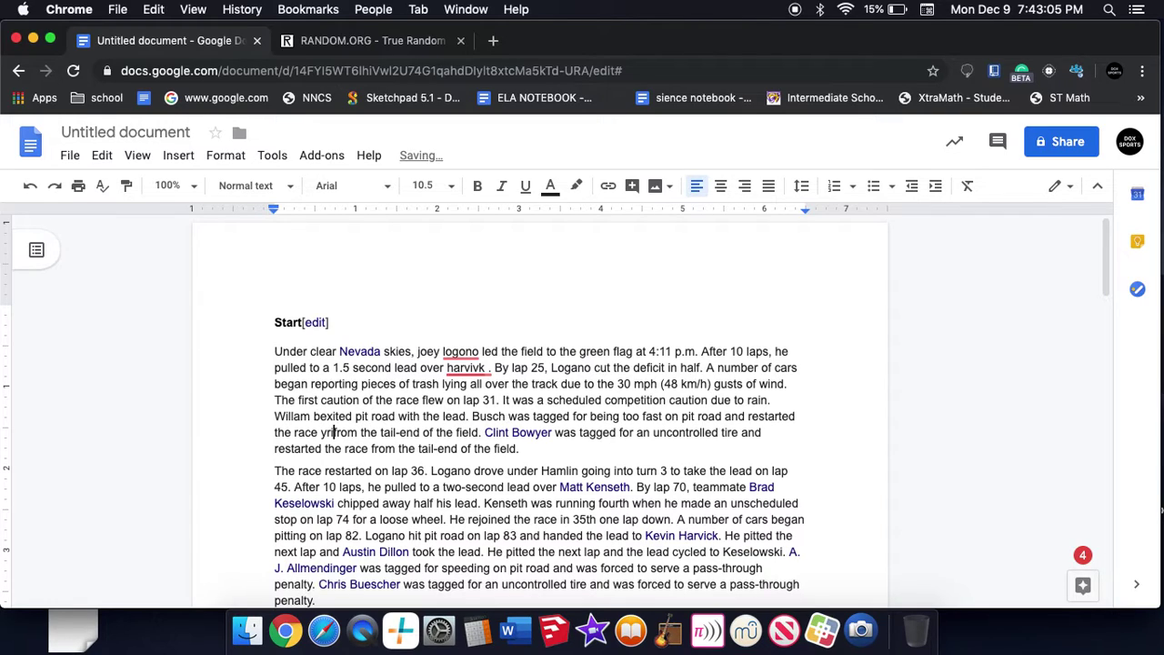
key("BackSpace")
key("BackSpace")
key("BackSpace")
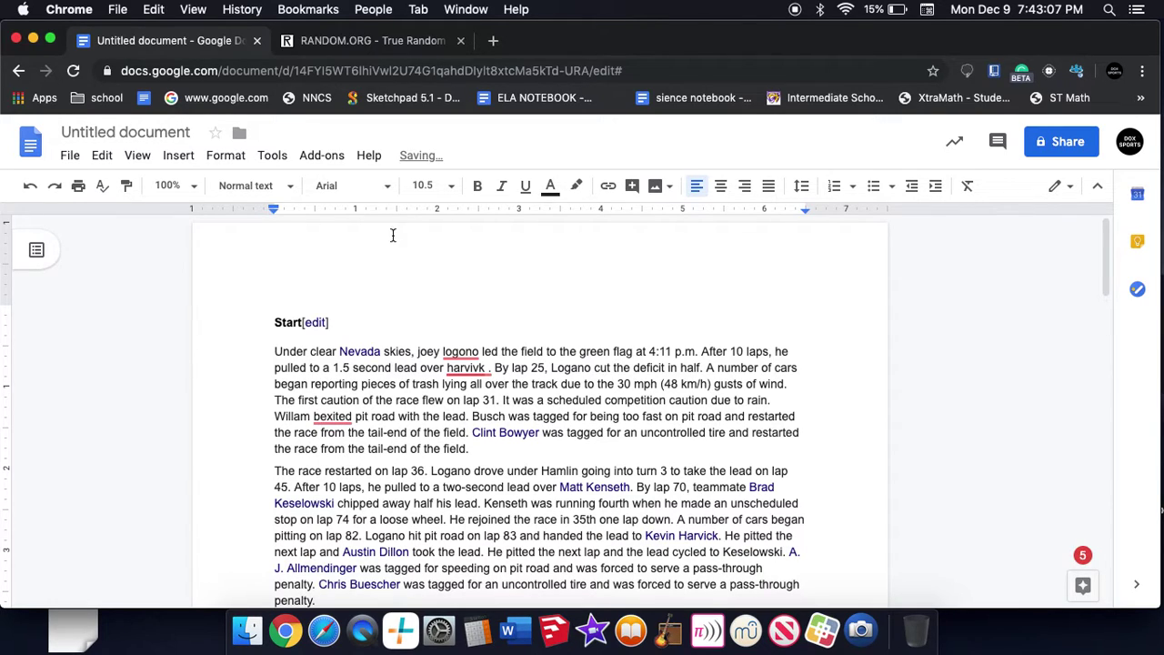
Correct the misspelled driver name to the capitalized 'Byron'
left_click(323, 416)
left_click(322, 416)
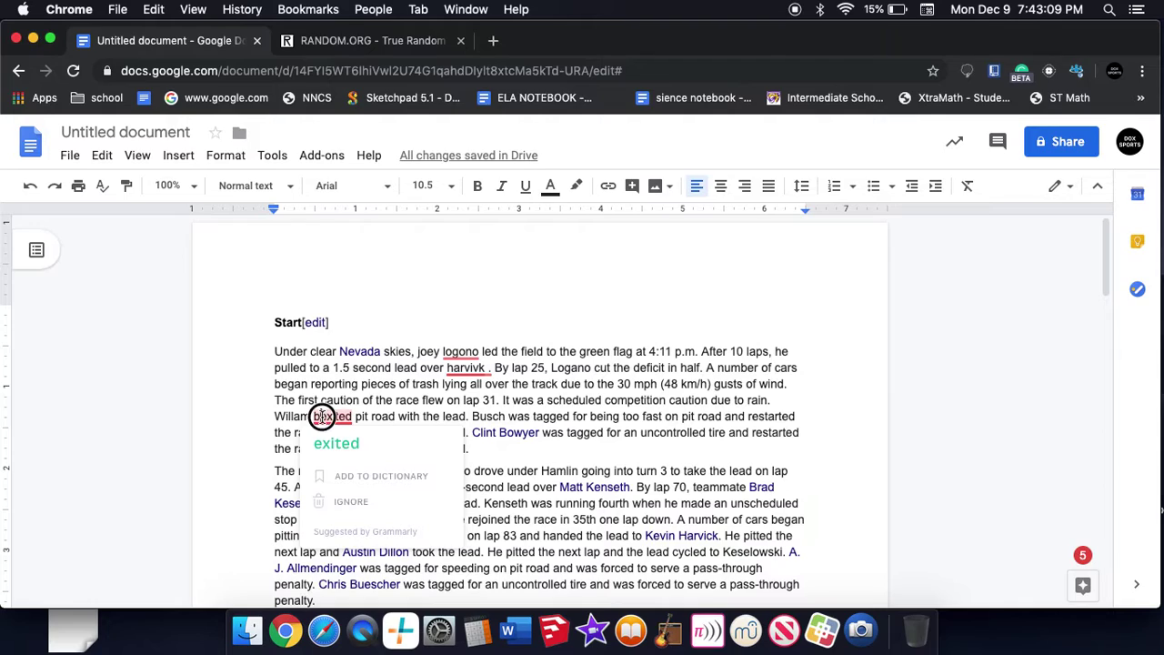
type("ro")
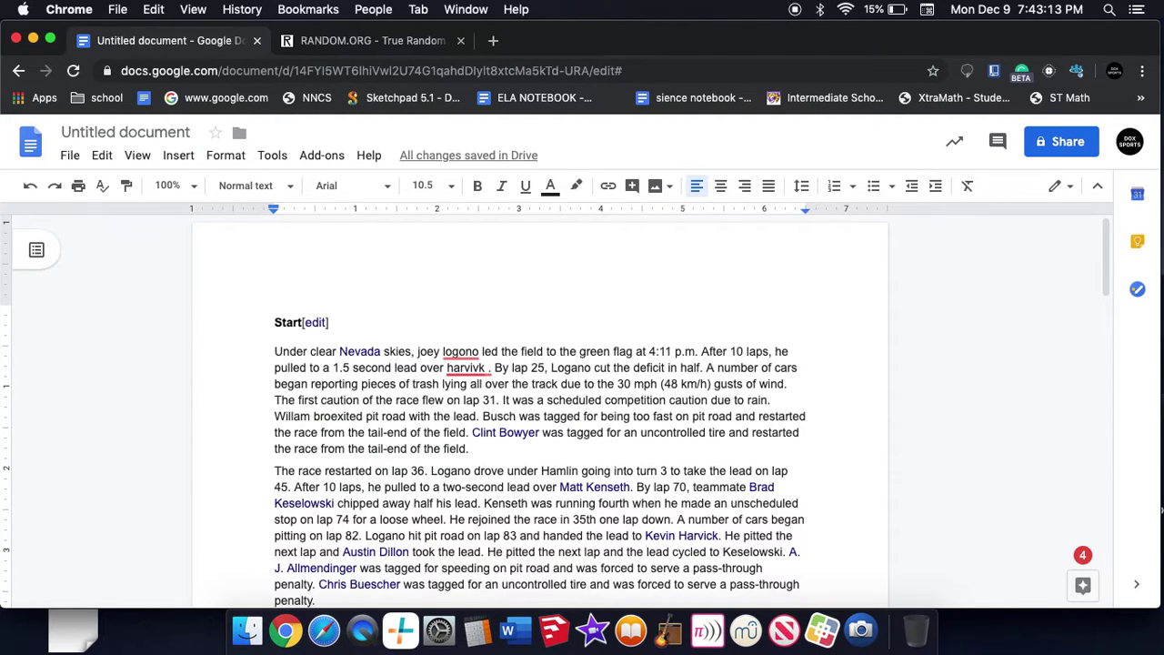
type("n")
key("BackSpace")
key("BackSpace")
key("BackSpace")
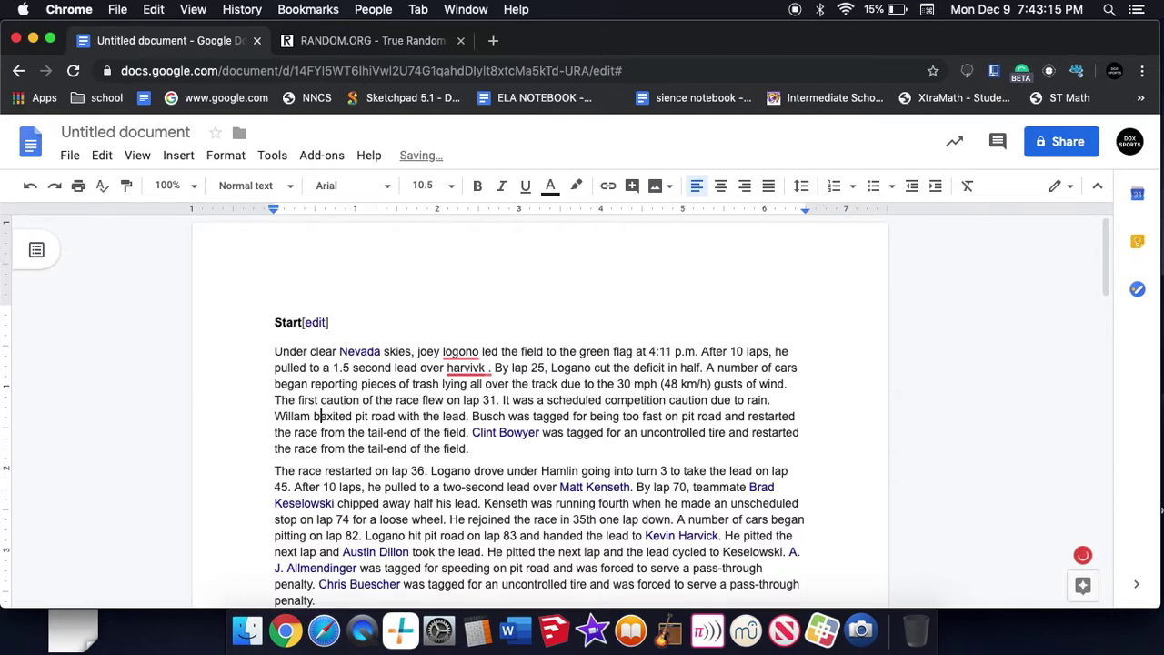
type("yron")
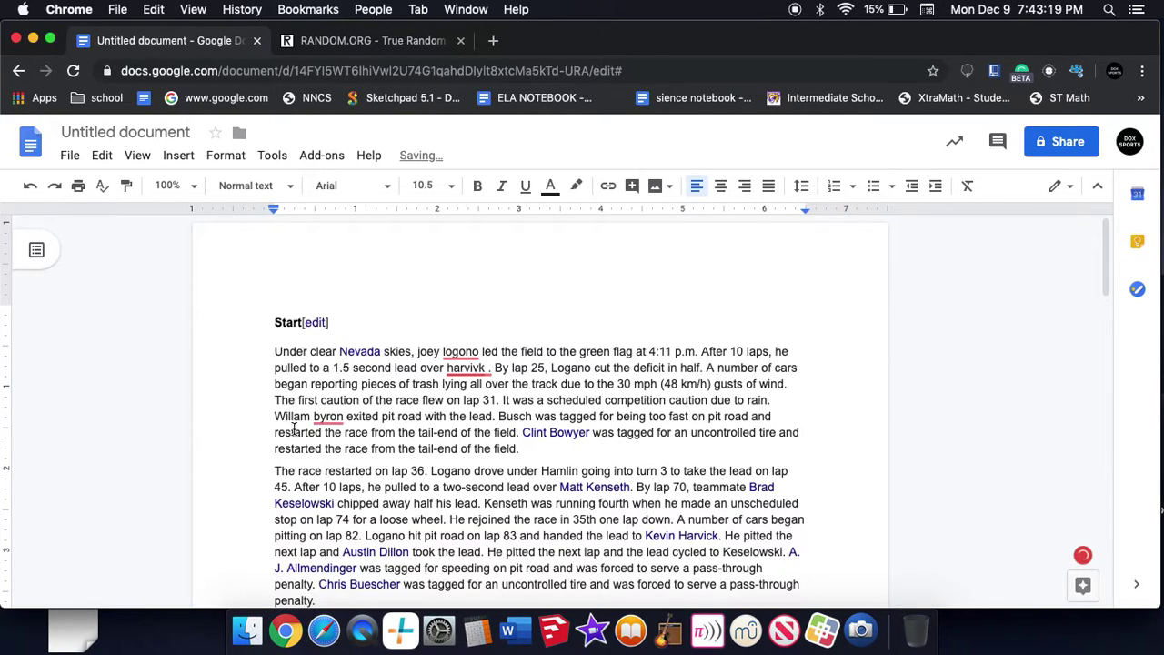
mouse_move(317, 419)
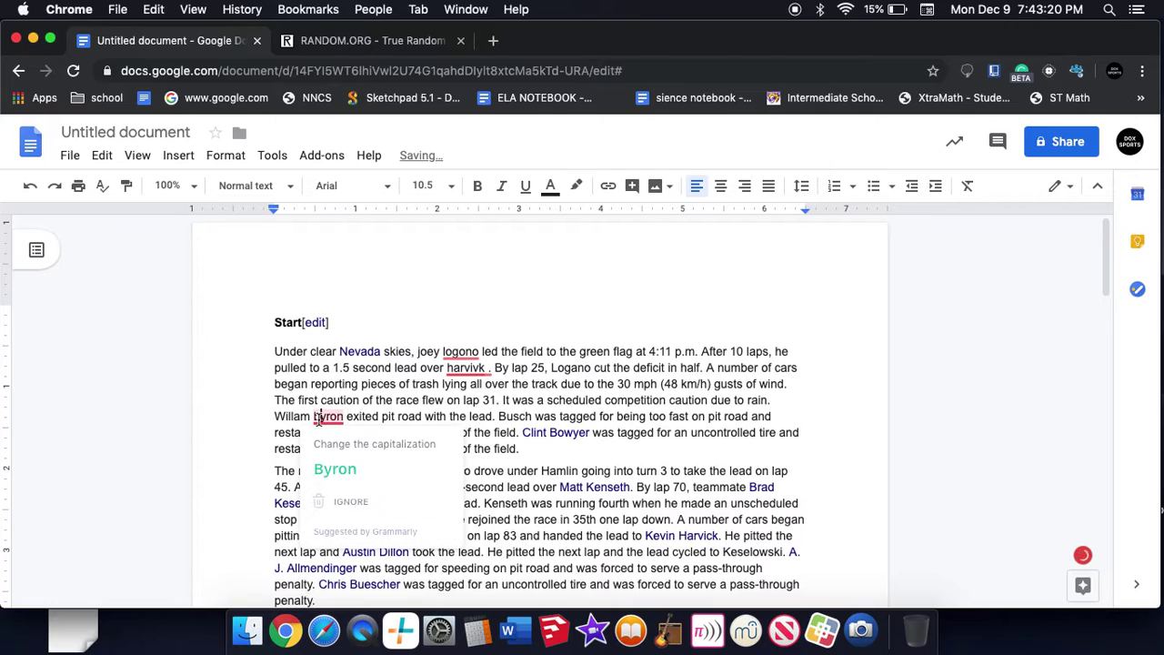
left_click(335, 468)
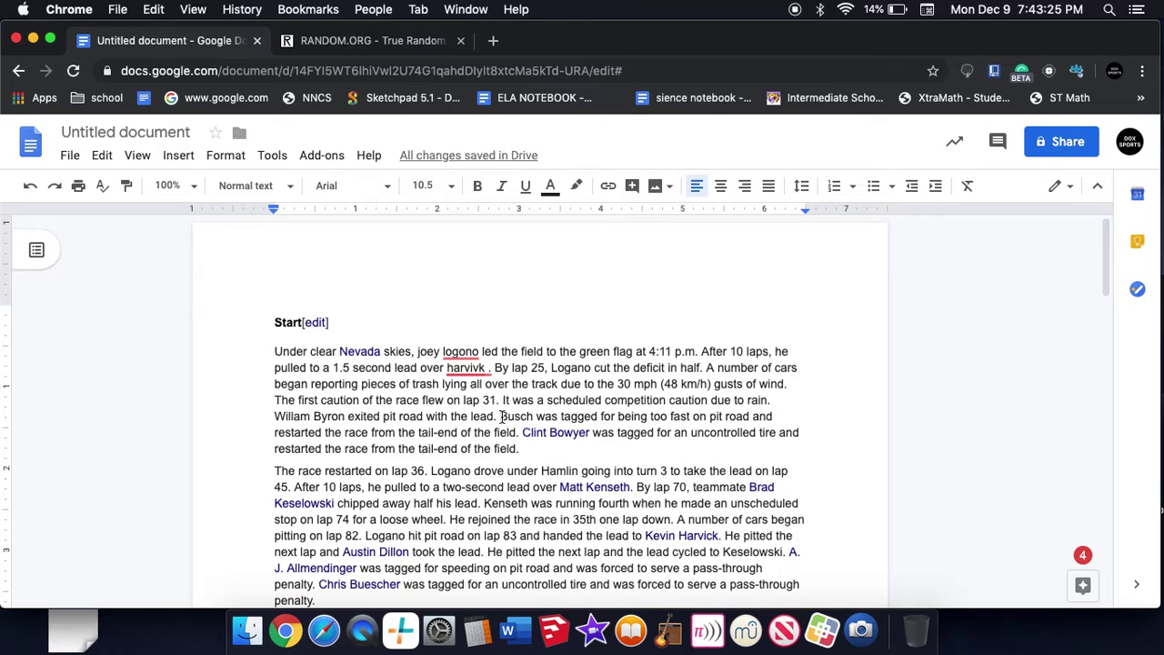
Insert 'Kyle' before 'Busch' after 'with the lead.'
left_click_drag(499, 416, 523, 415)
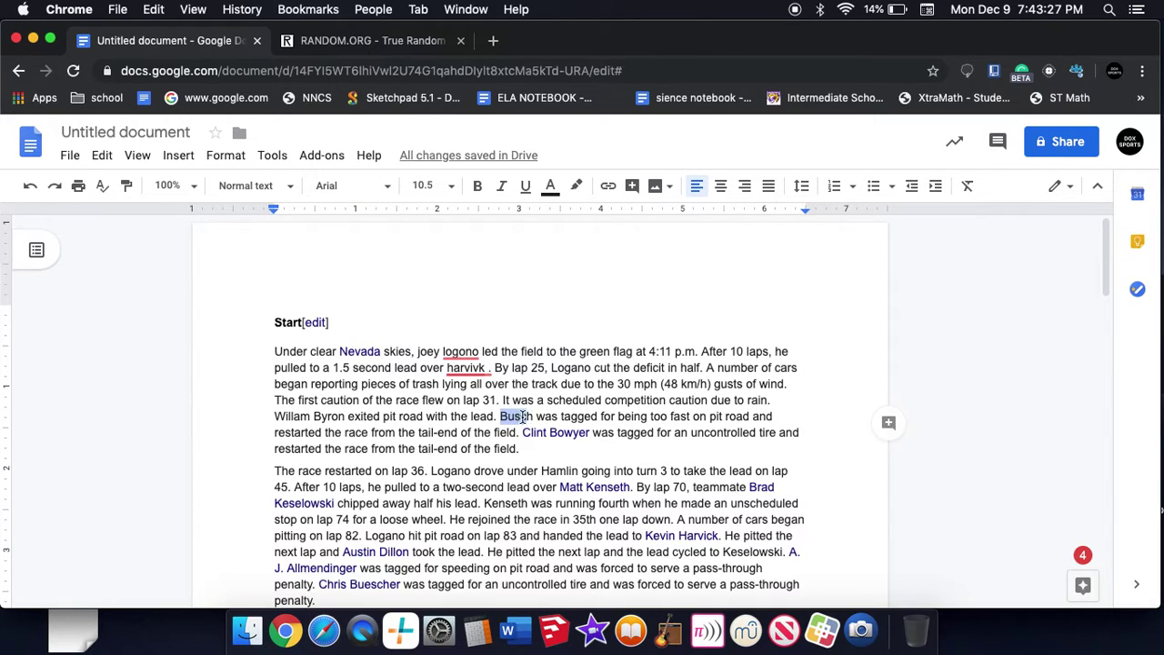
left_click(499, 415)
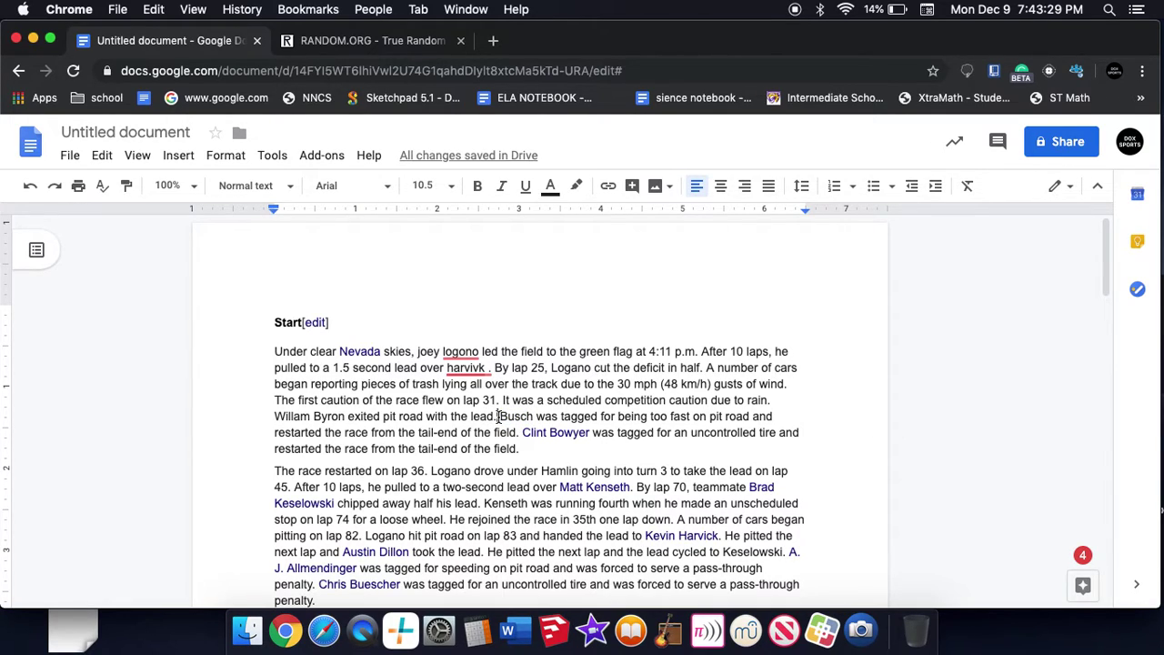
type("K")
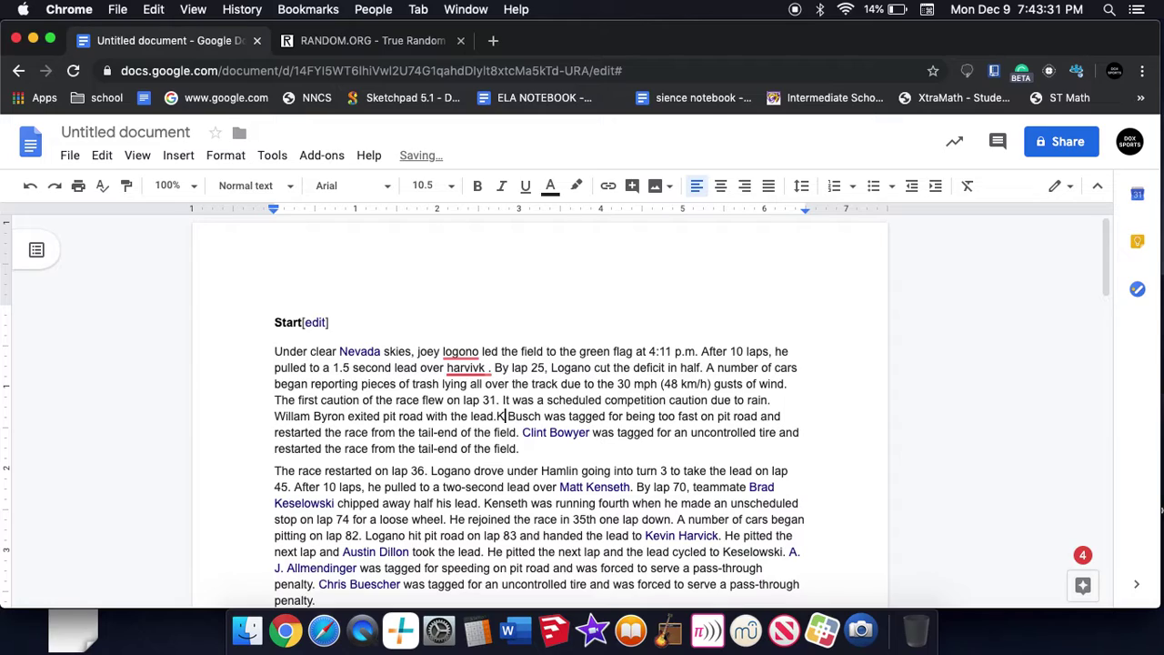
type("yle")
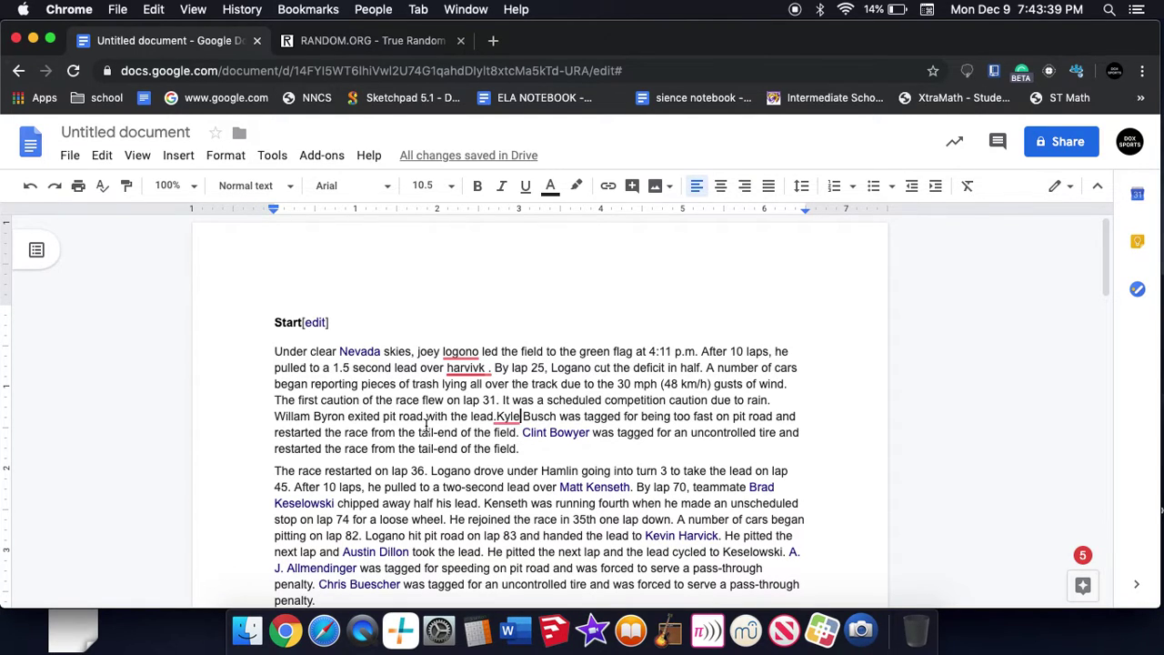
scroll(428, 423, "down", 1)
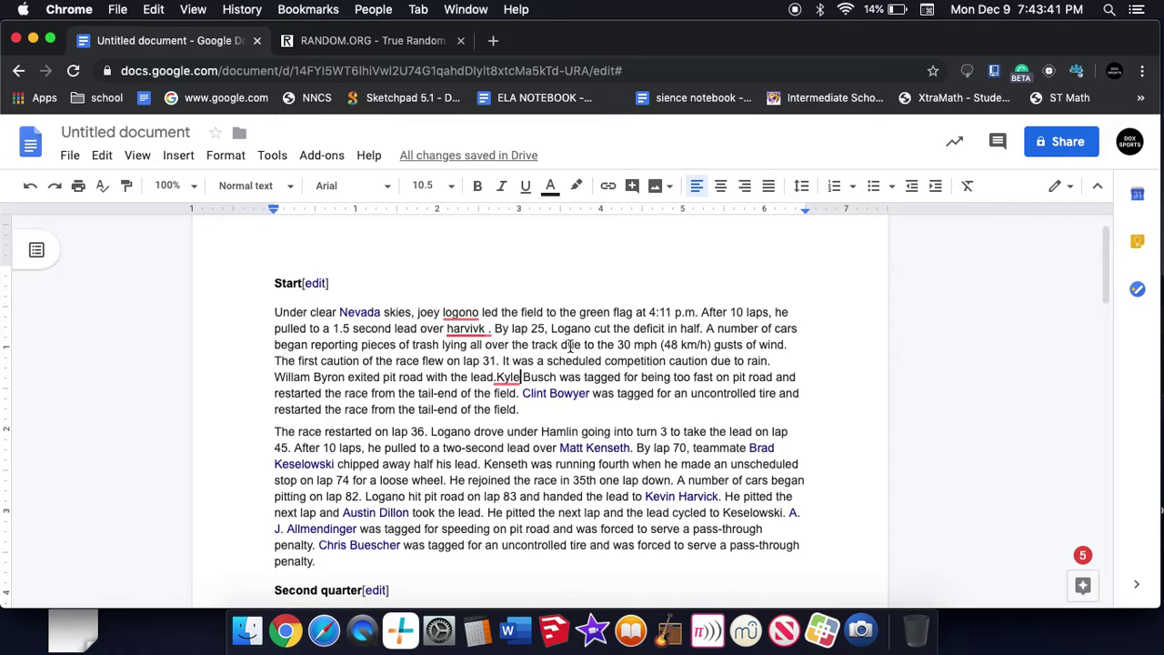
Replace Hamlin with 'Byron' in the second paragraph
scroll(546, 382, "up", 1)
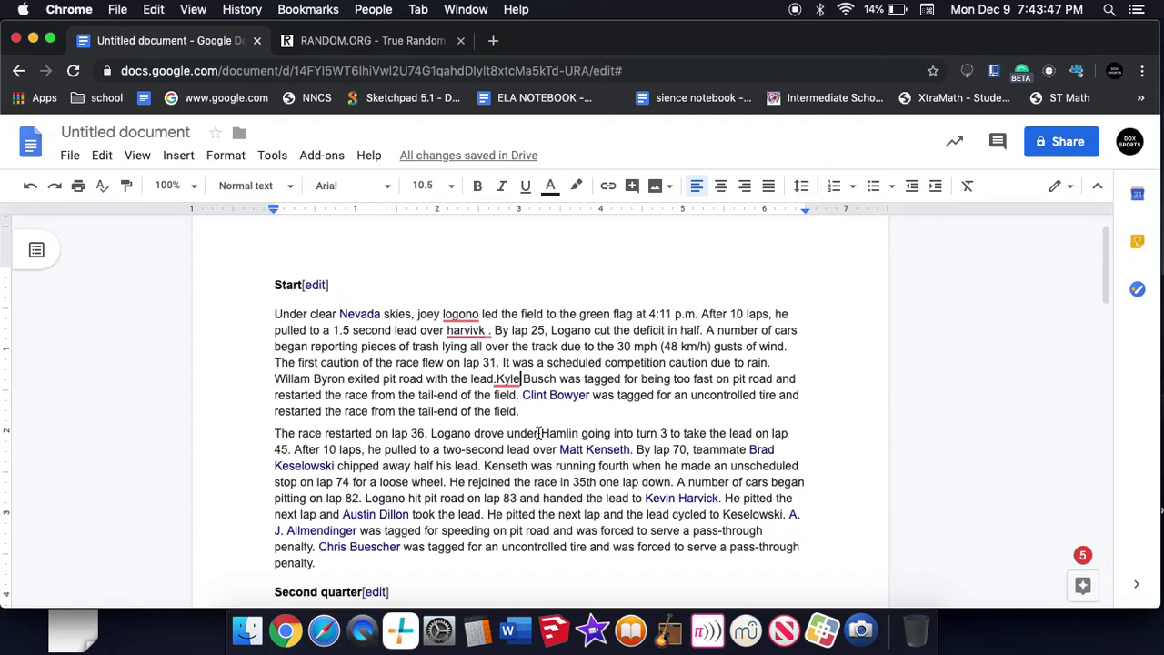
left_click(537, 433)
left_click(547, 435)
left_click_drag(527, 434, 578, 432)
left_click(539, 434)
type("B")
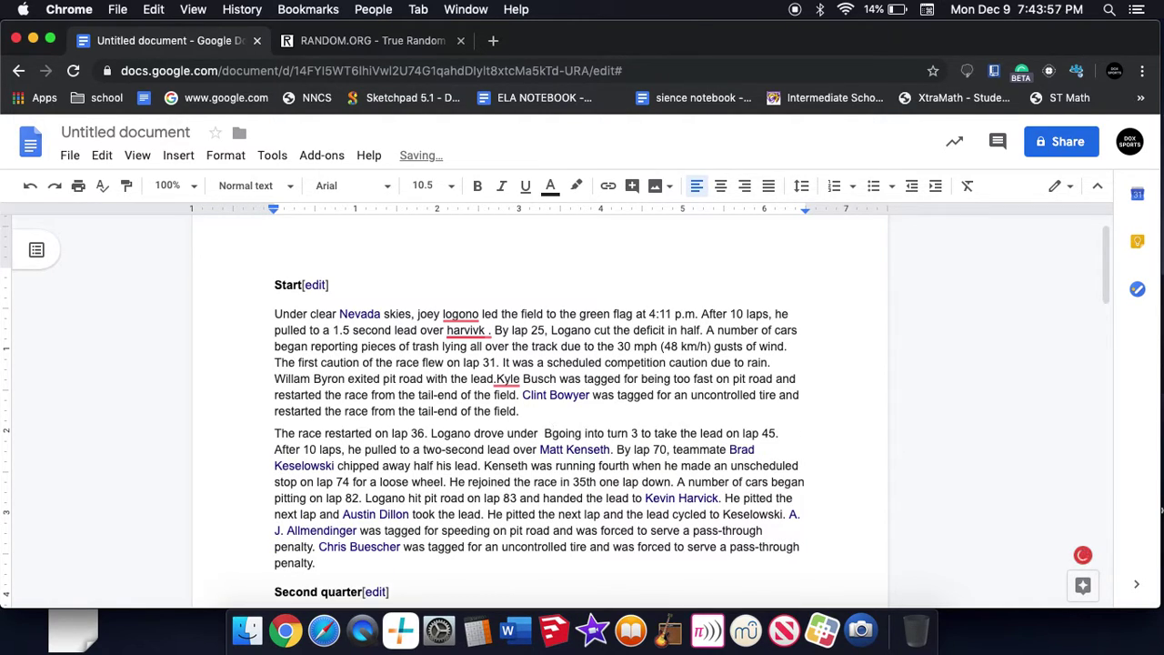
type("yron")
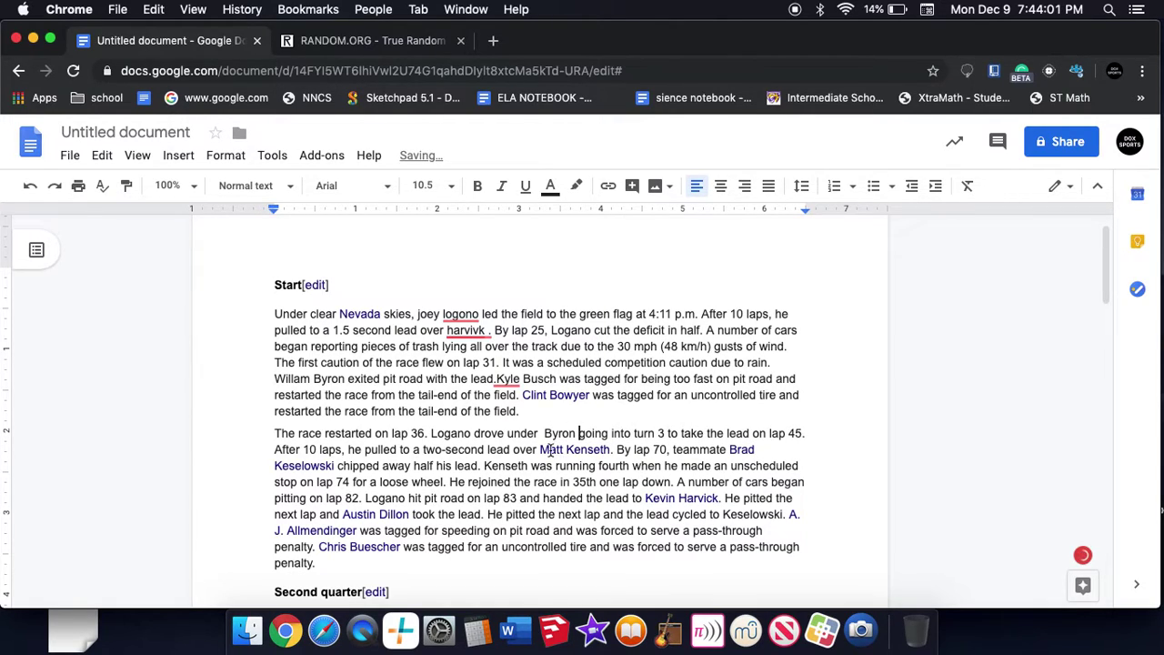
Draw new random numbers and replace Matt Kenseth with 'bell'
left_click_drag(534, 448, 617, 448)
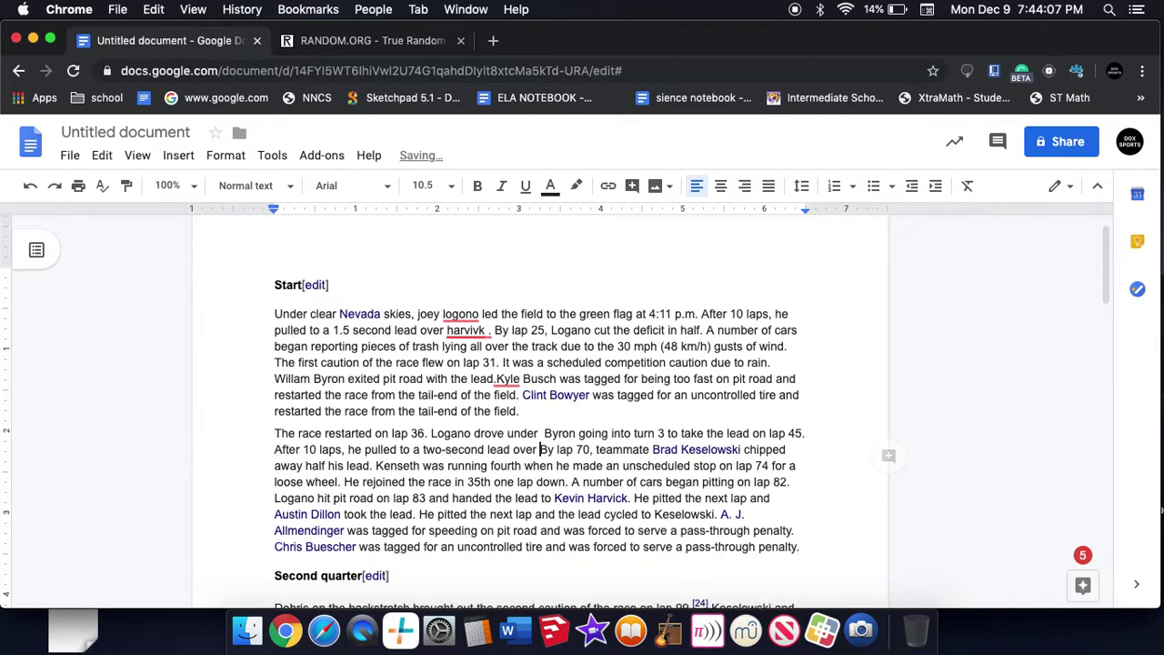
left_click(382, 38)
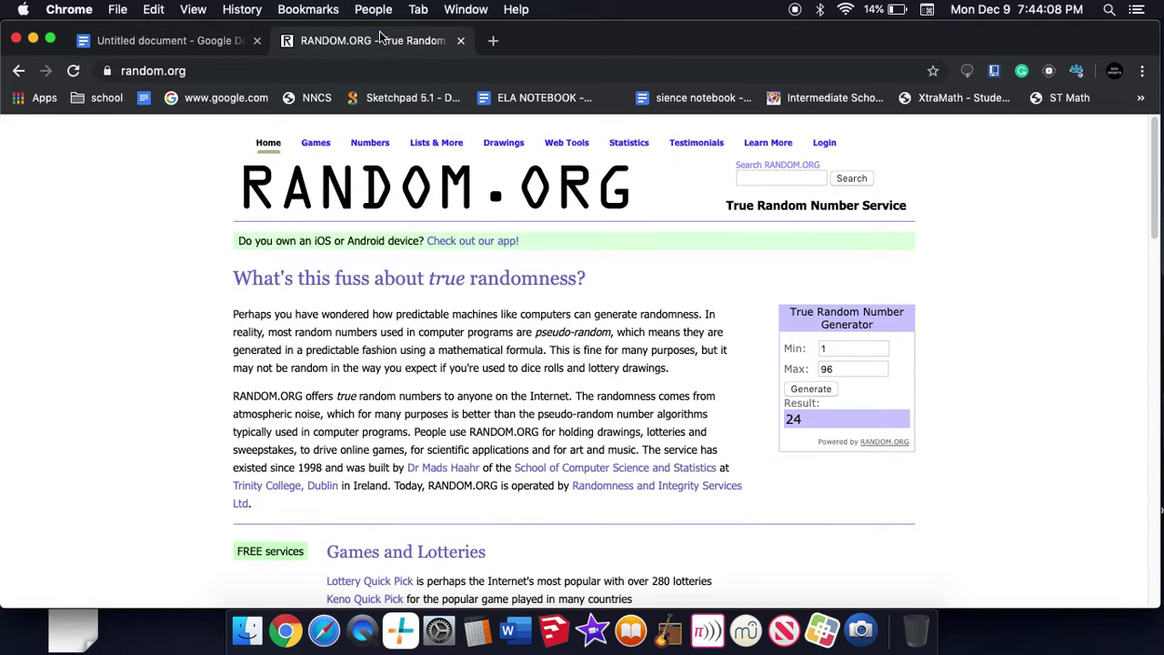
left_click(816, 390)
left_click(818, 392)
left_click(83, 44)
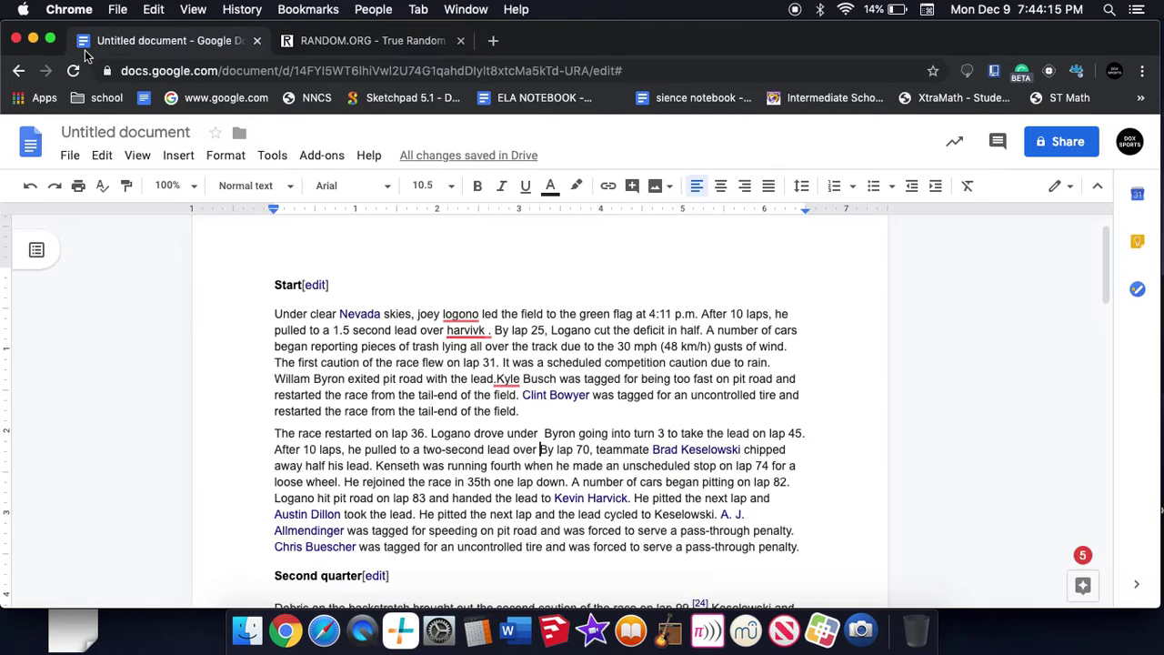
left_click(541, 449)
type("beo")
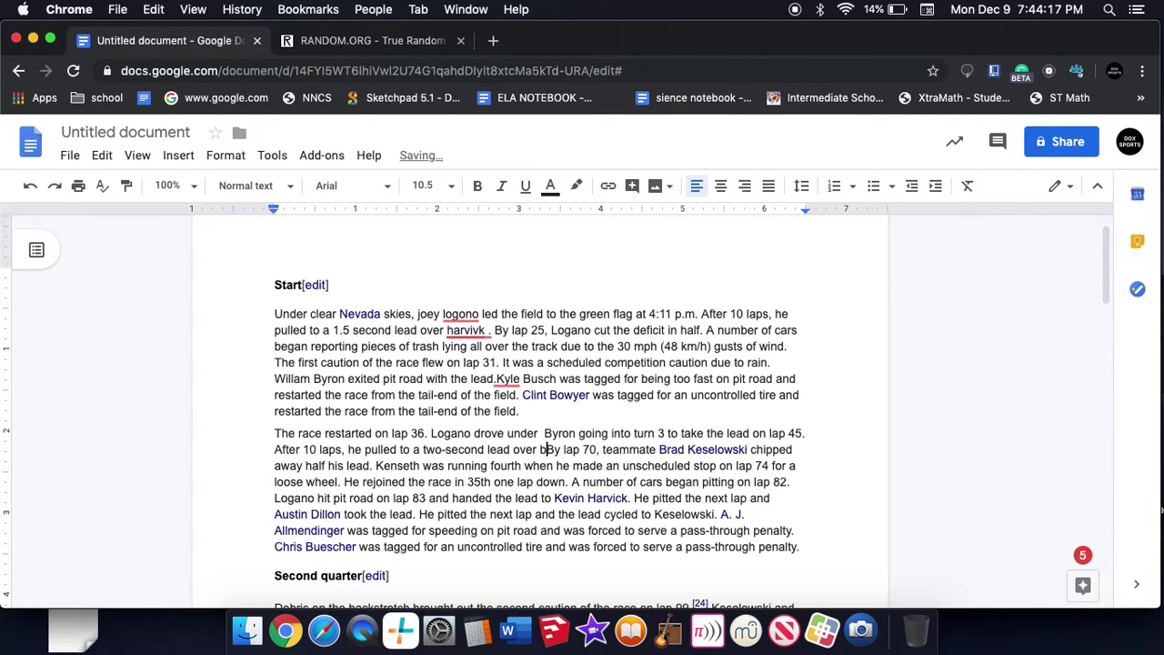
key("BackSpace")
type("ll")
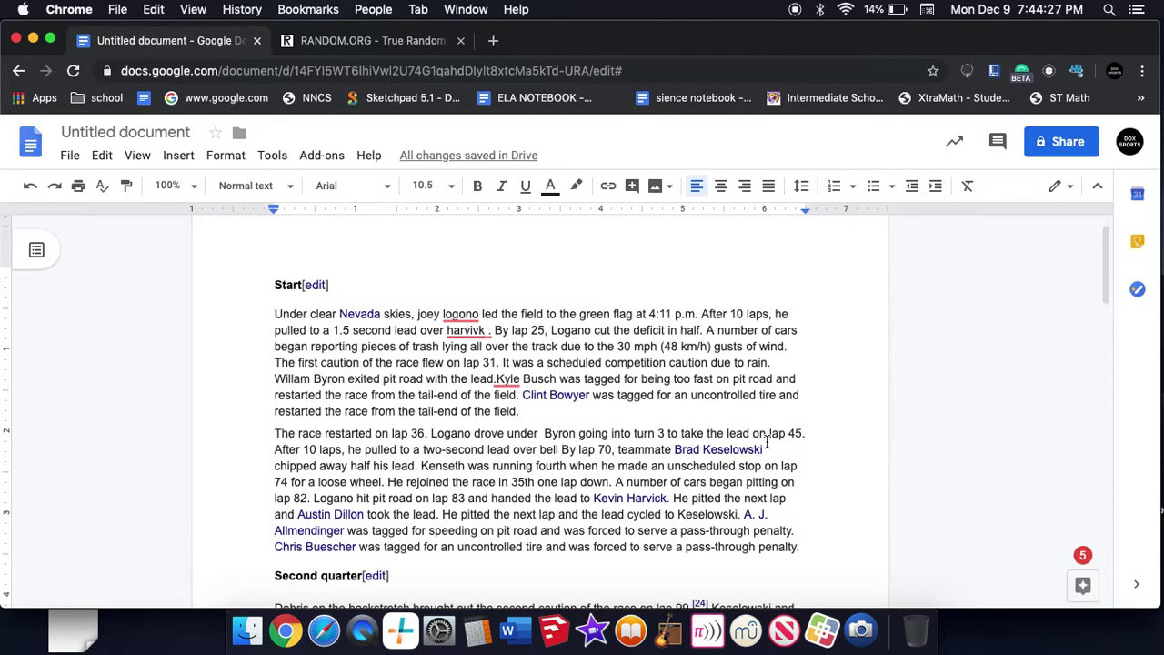
Delete Brad Keselowski from the second paragraph
left_click(422, 466)
left_click(769, 450)
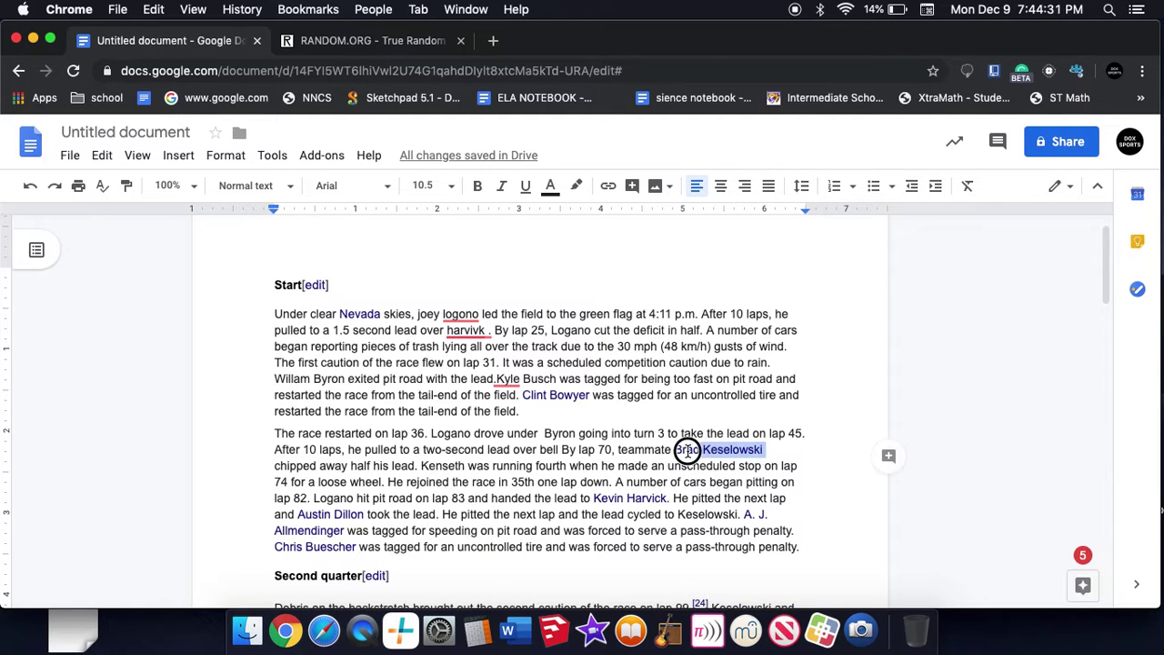
left_click_drag(686, 450, 671, 450)
key("BackSpace")
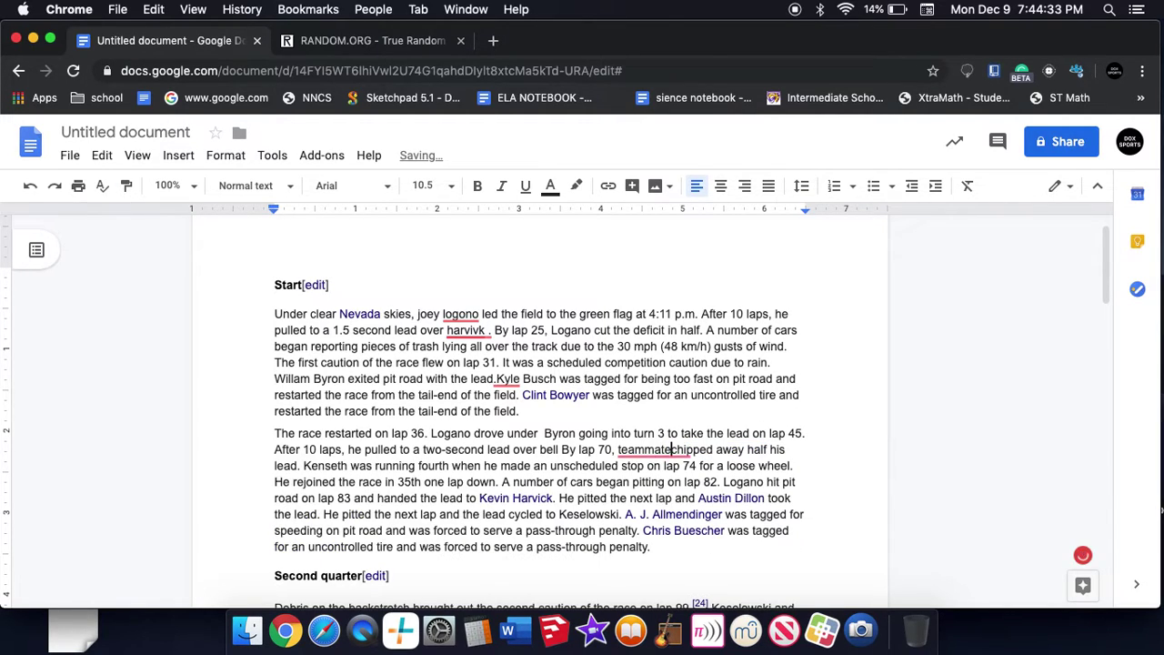
left_click(398, 52)
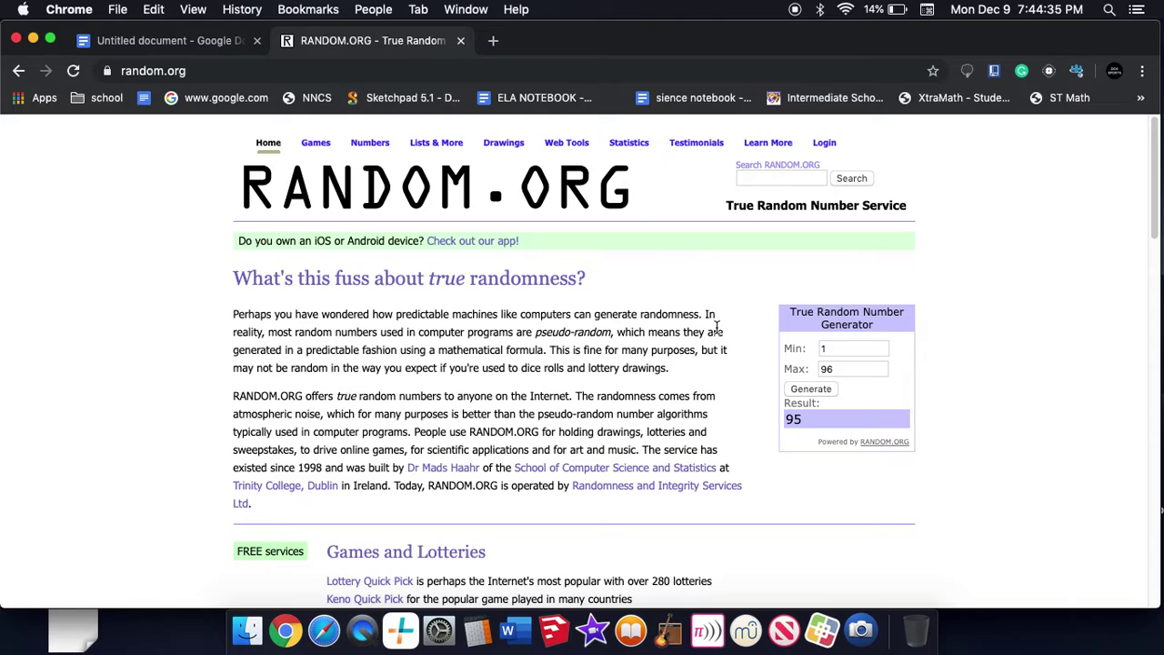
Draw a number, type 'Stenhouse jr' as teammate, and delete Kenseth
left_click(802, 389)
left_click(168, 47)
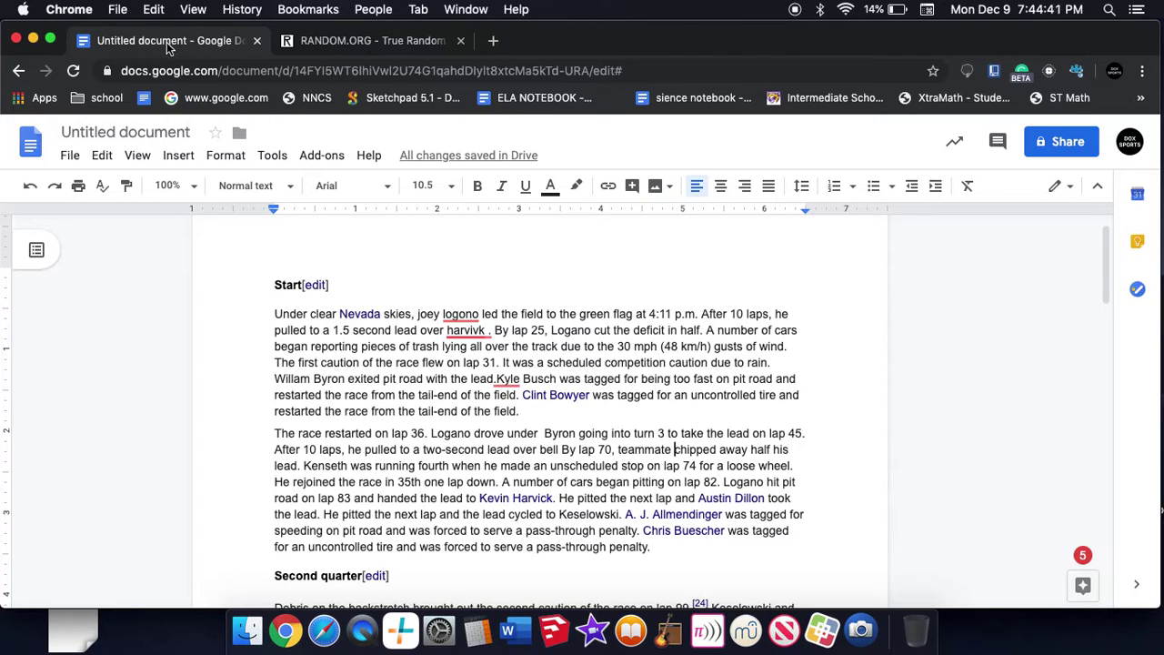
type("Sten")
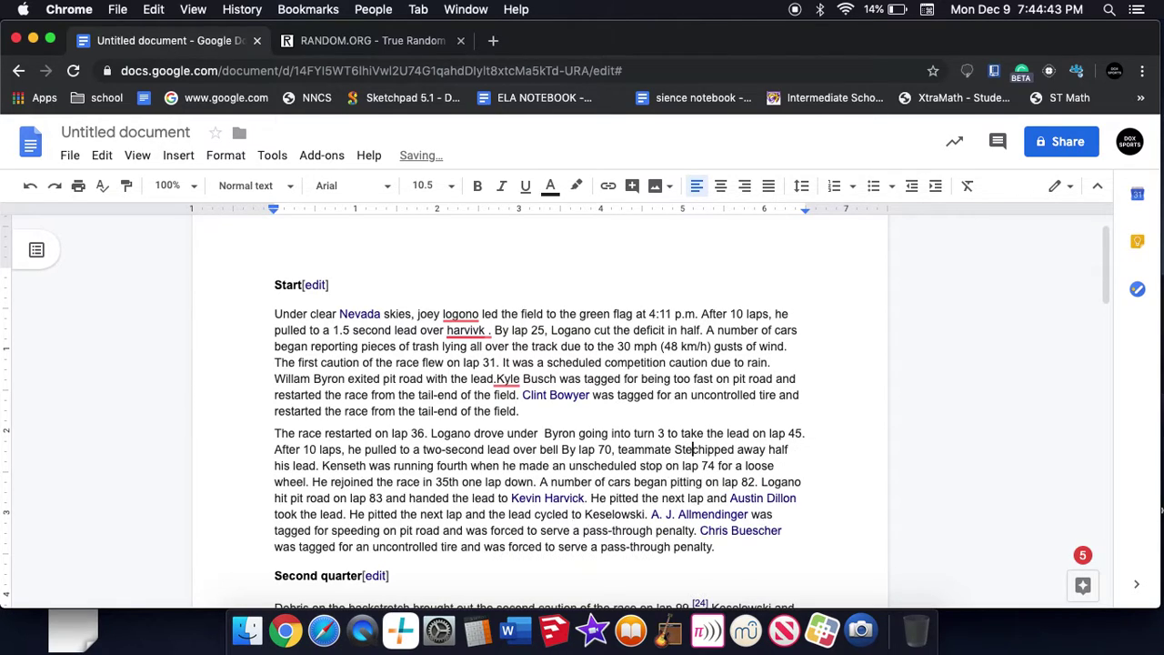
type("hous")
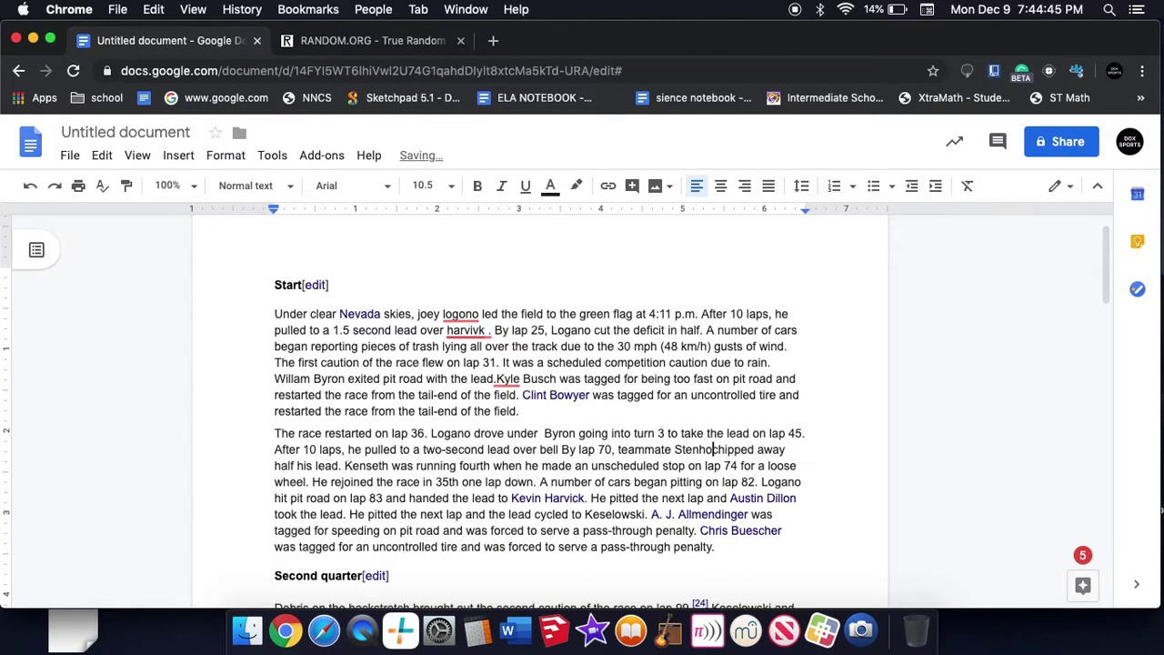
type("e ")
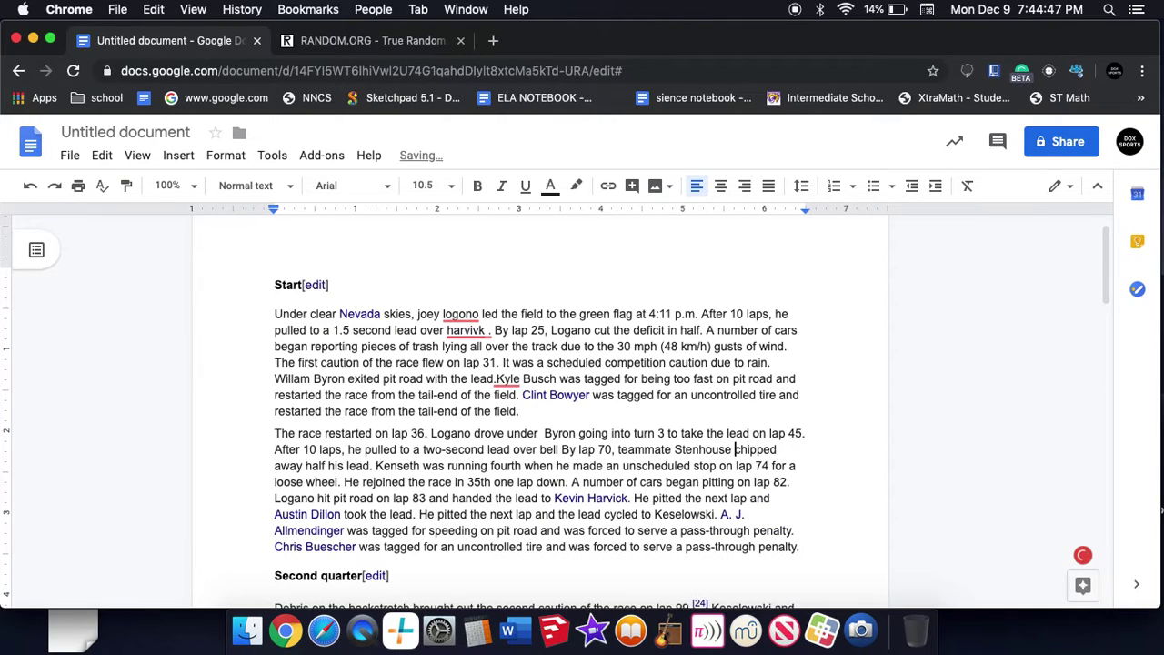
type("jr")
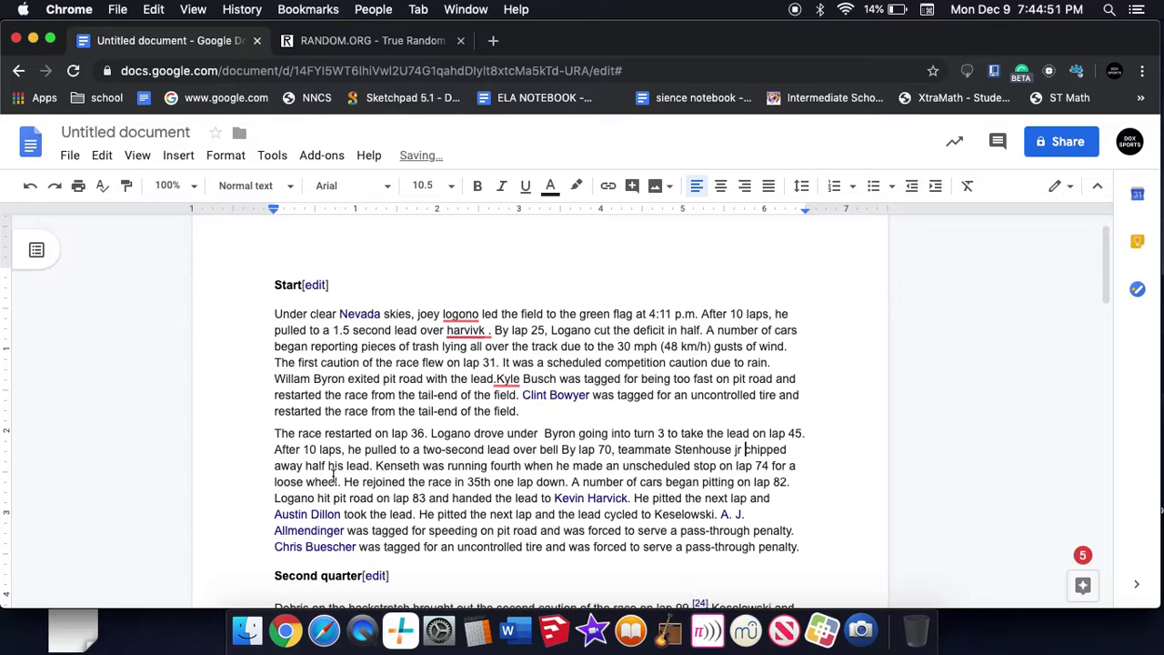
left_click_drag(376, 464, 422, 468)
key("BackSpace")
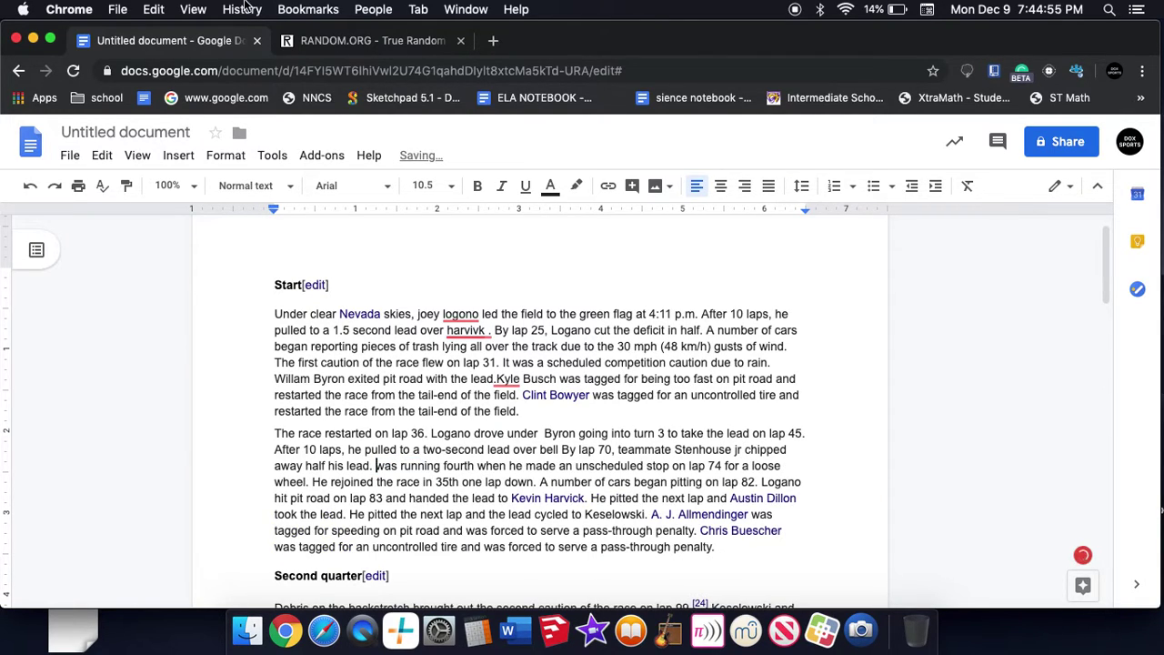
Draw another number, type 'Kurt Busch', and fix the missing space in 'lead.Kyle'
left_click(312, 42)
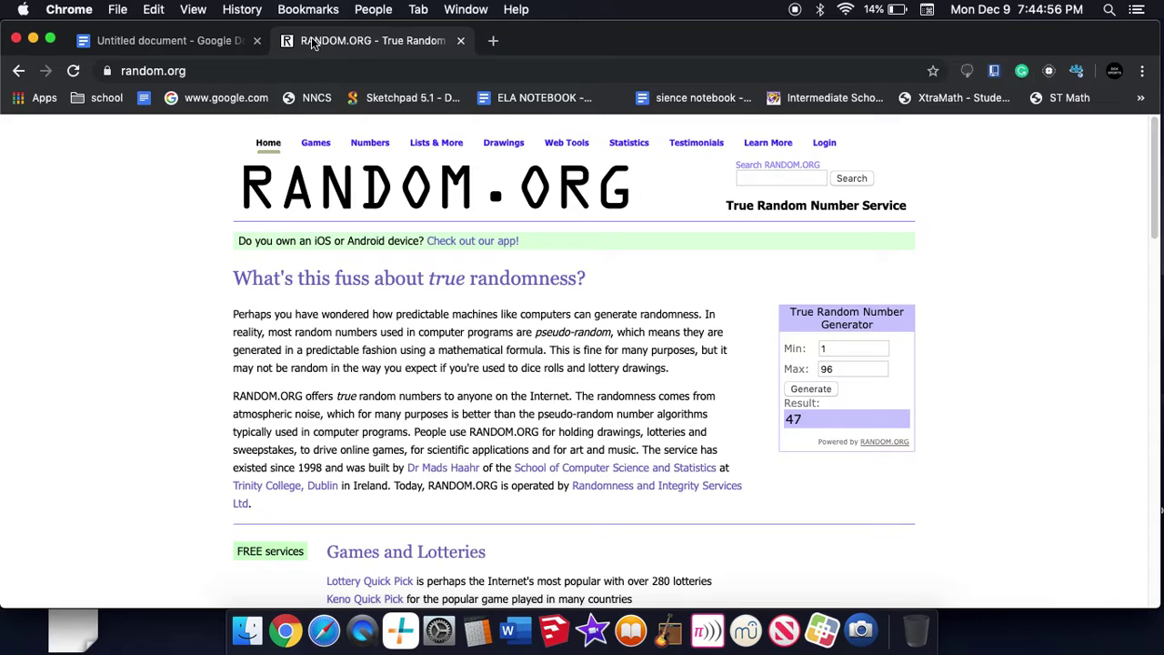
left_click(806, 390)
left_click(88, 42)
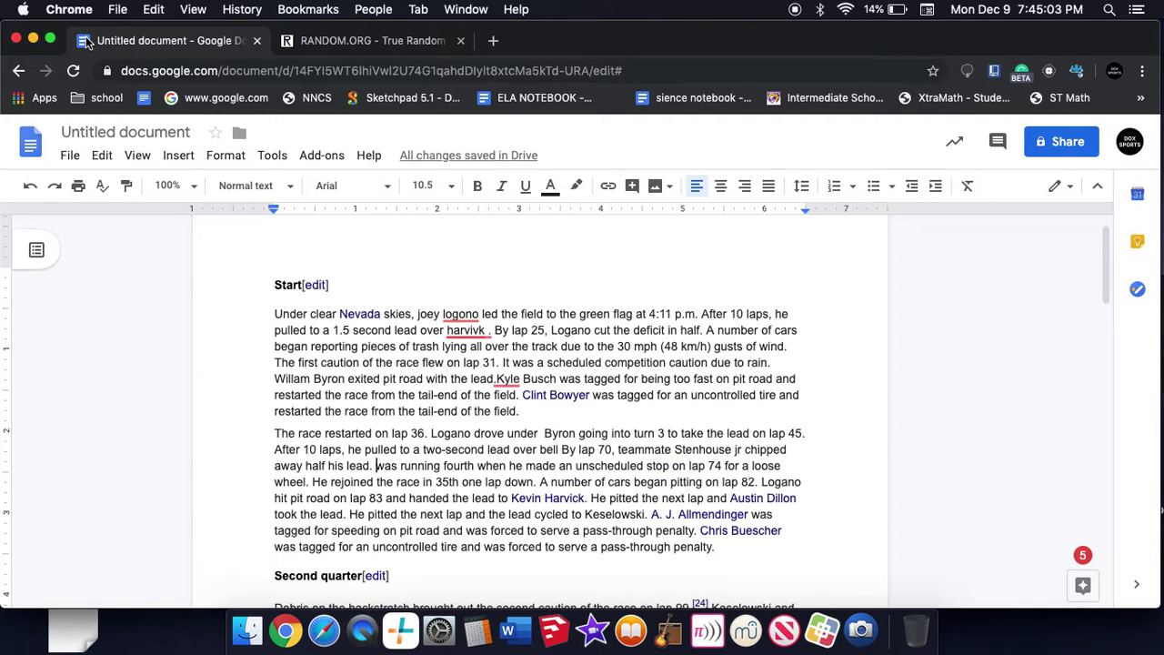
type("Kurt")
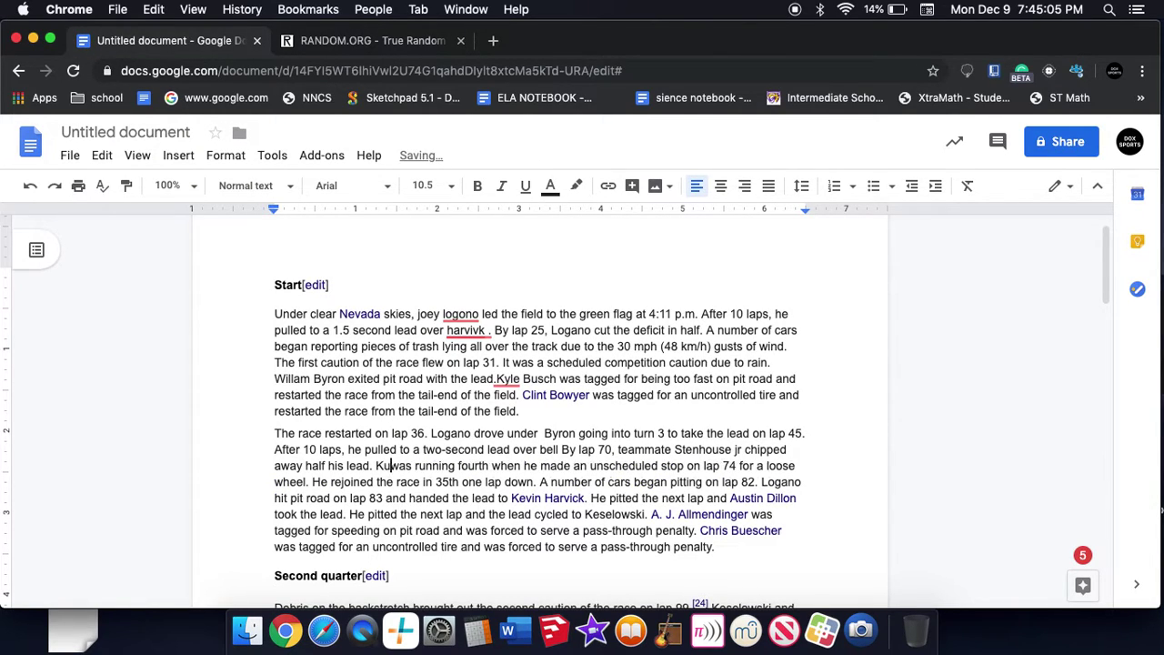
type(" Bus")
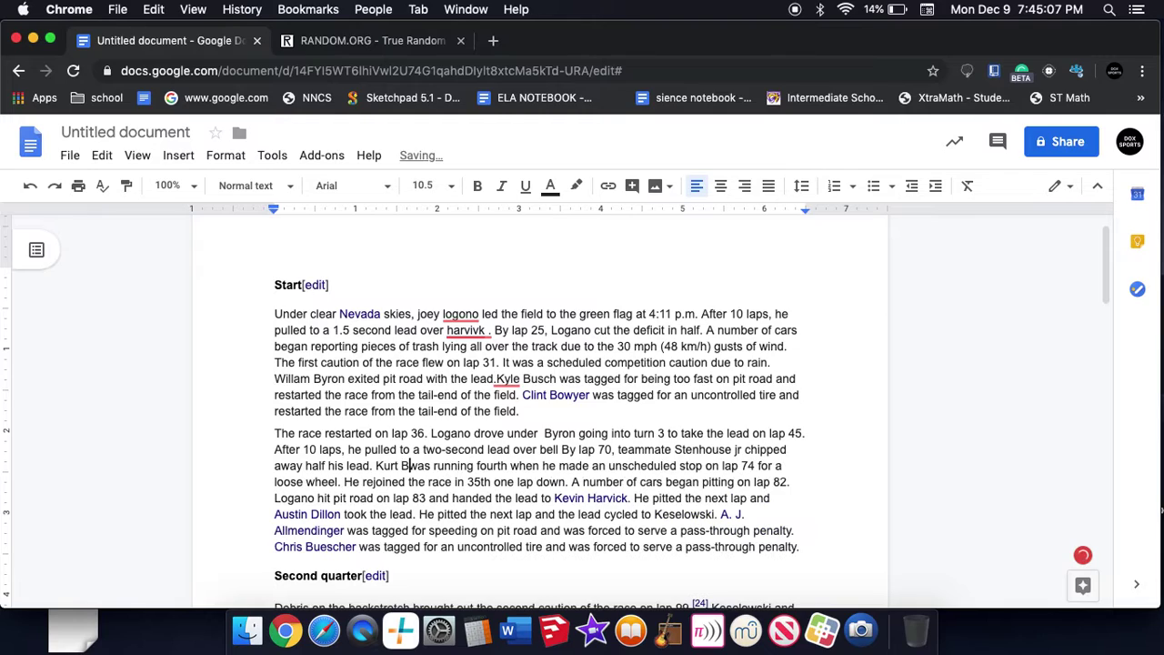
type("c")
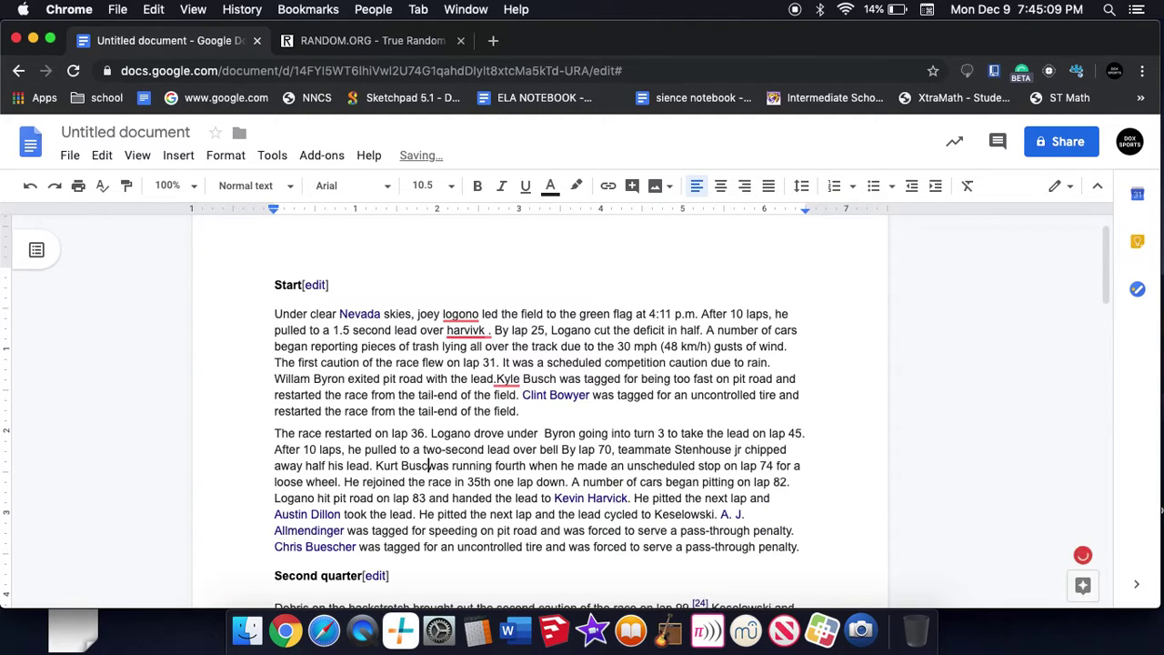
type("h")
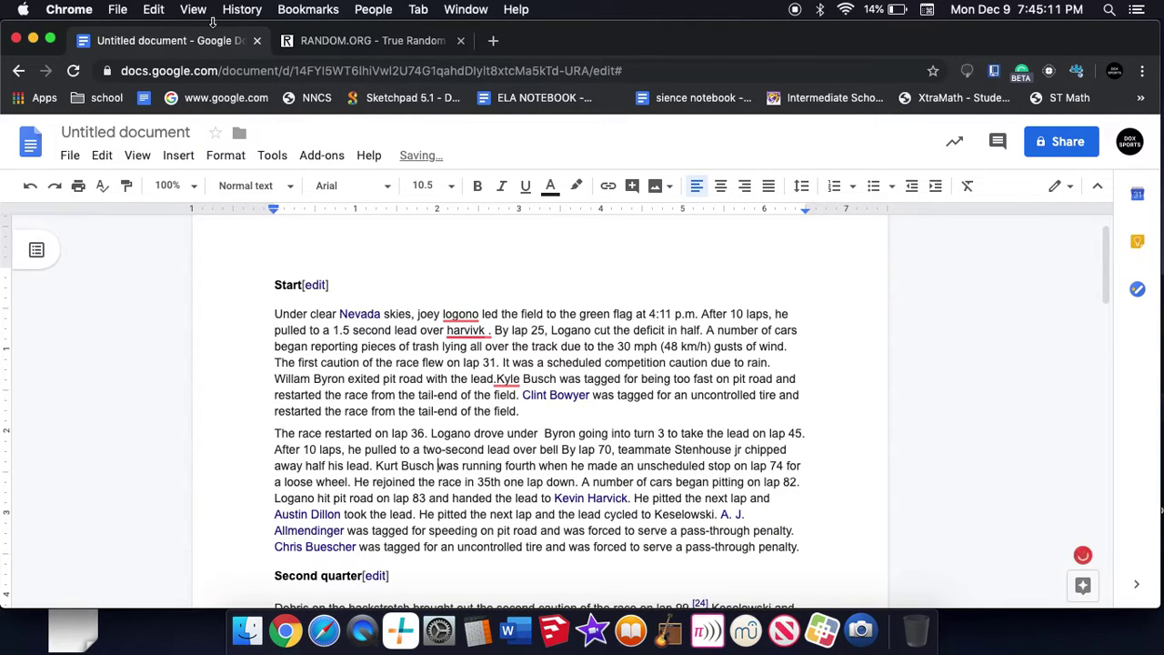
left_click(507, 378)
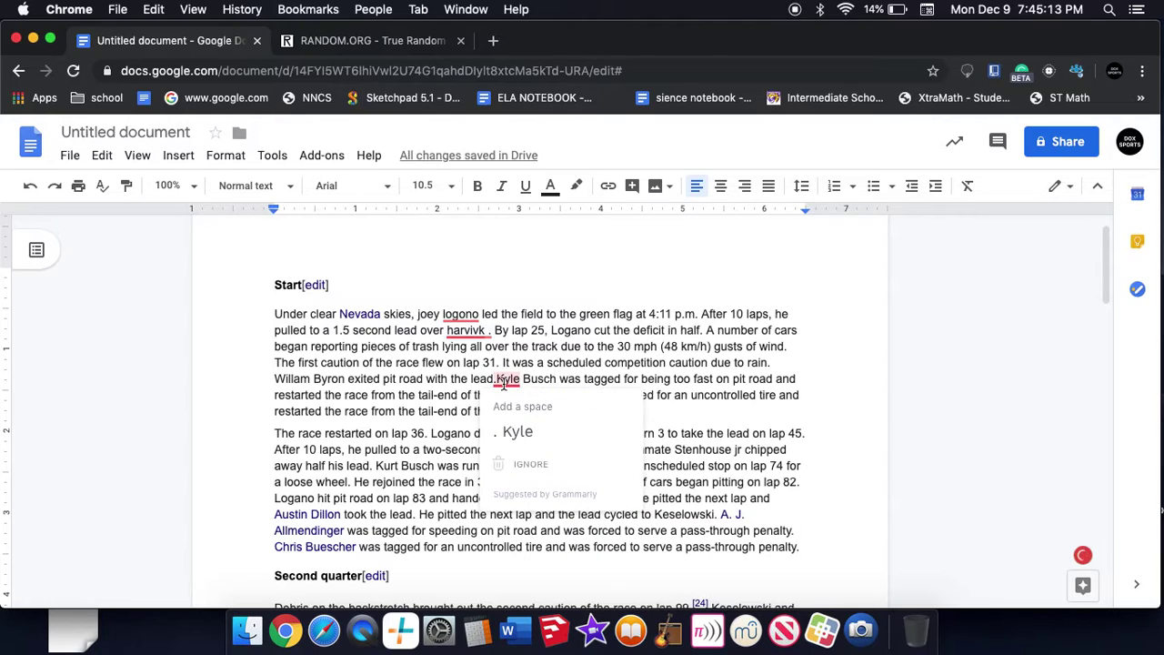
left_click(506, 409)
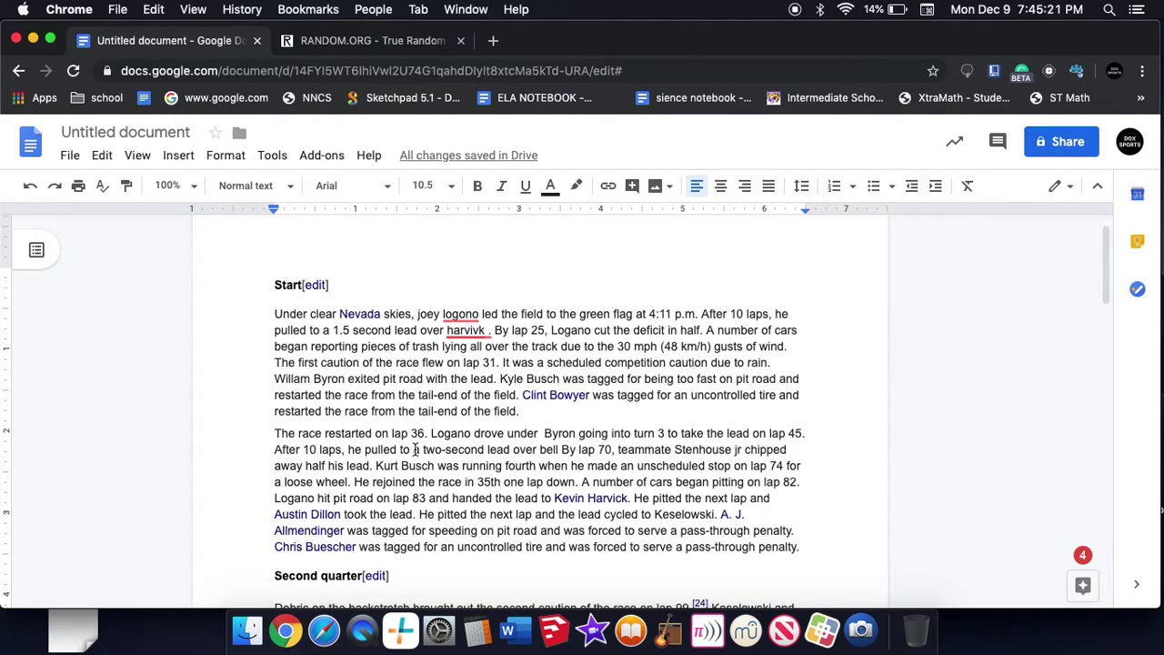
Delete the linked name Kevin Harvick from the lap 83 sentence
scroll(421, 465, "down", 1)
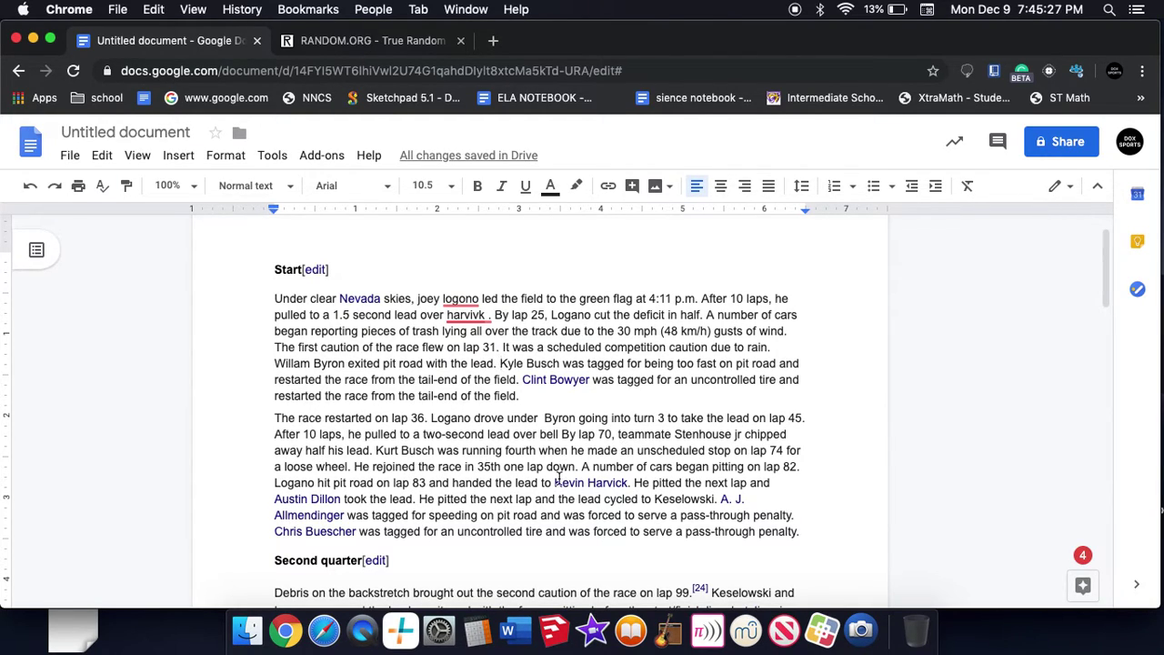
left_click_drag(553, 482, 628, 483)
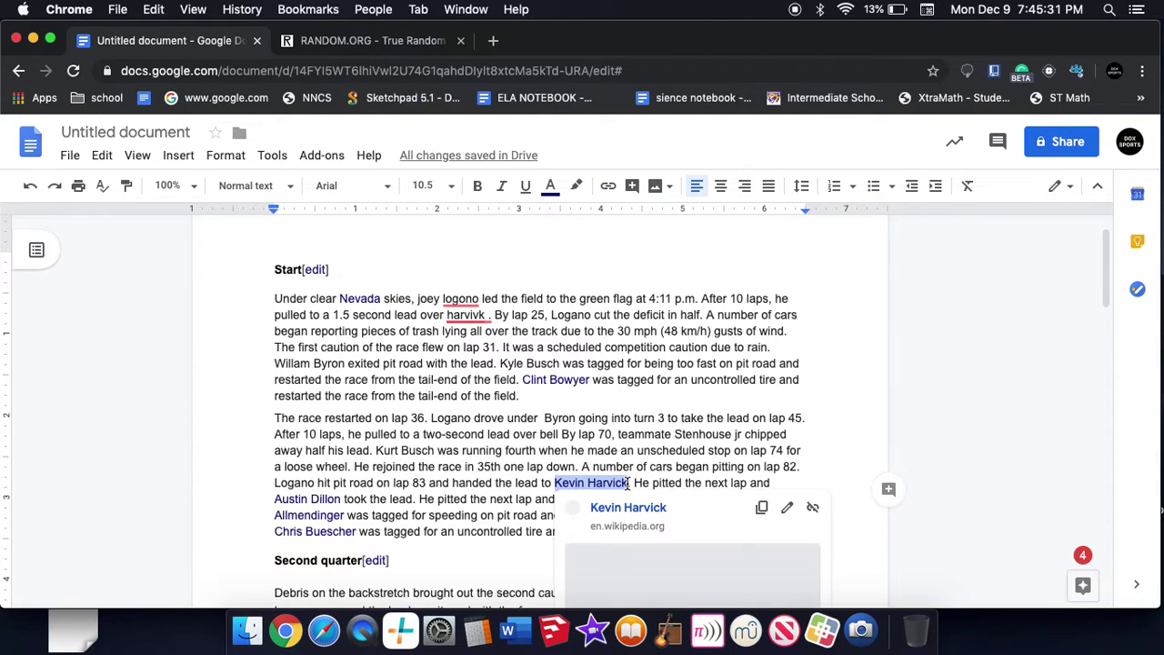
key("BackSpace")
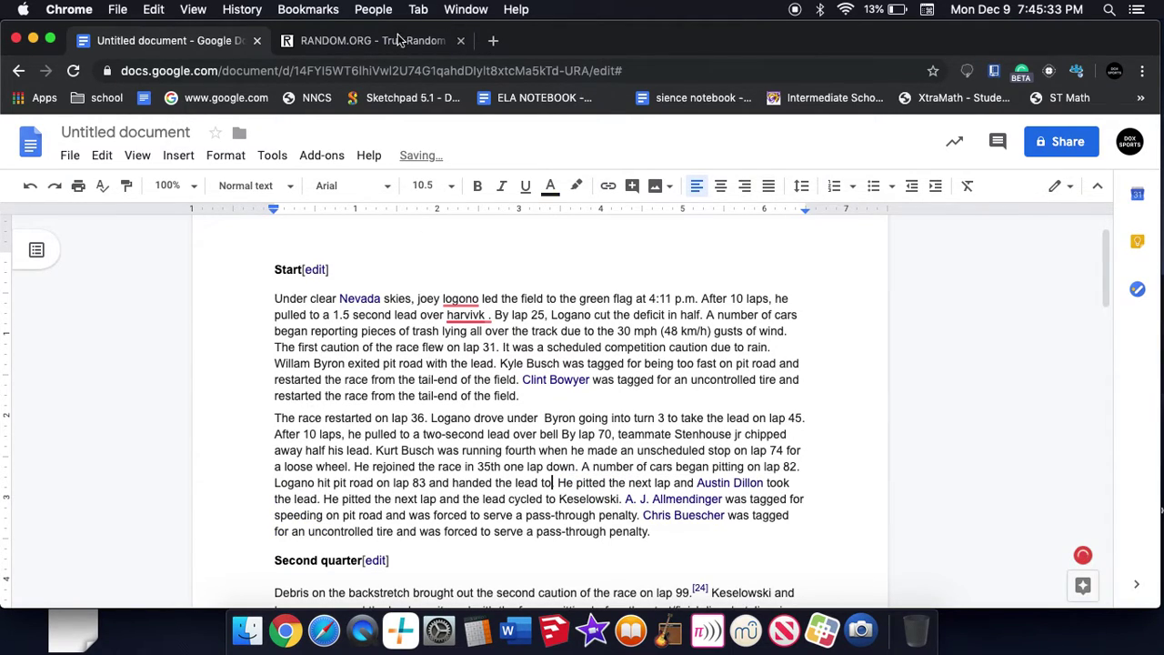
left_click(397, 38)
Draw a number and type 'Kyle busch' as the driver taking the lap-83 lead
left_click(791, 390)
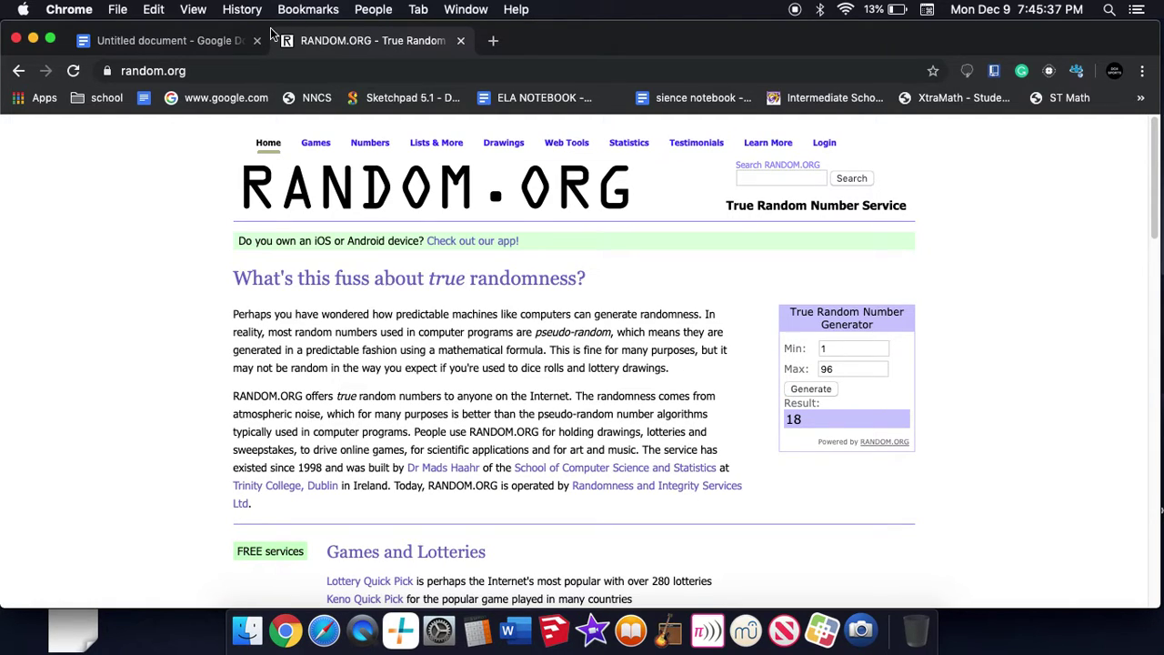
left_click(212, 47)
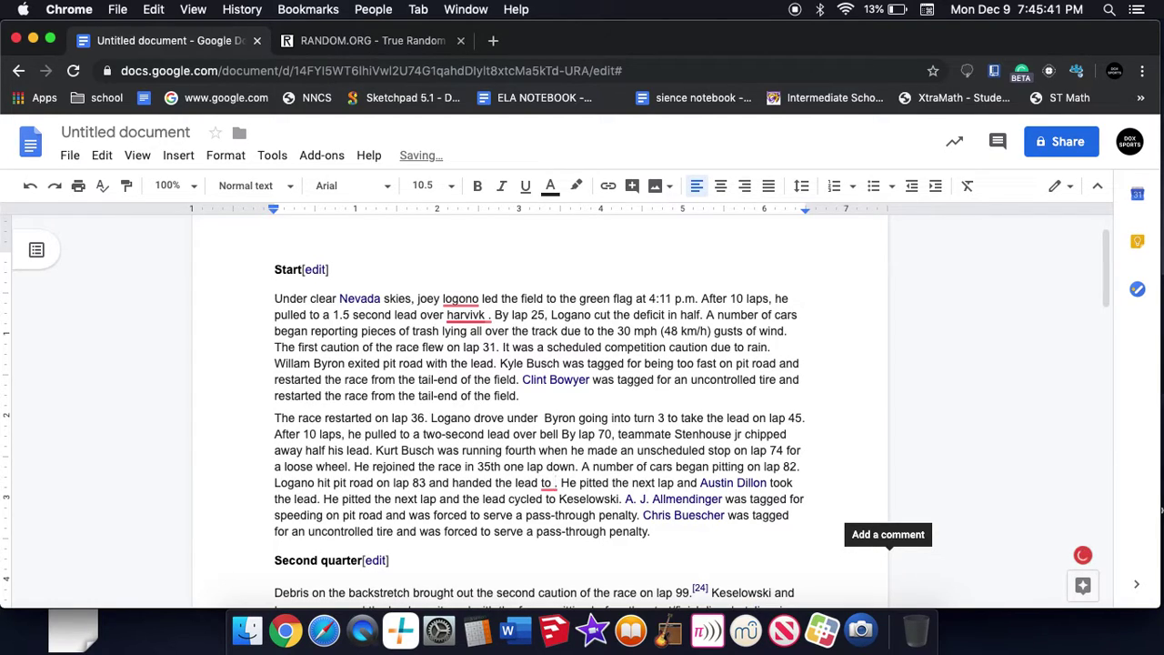
type("Kyle")
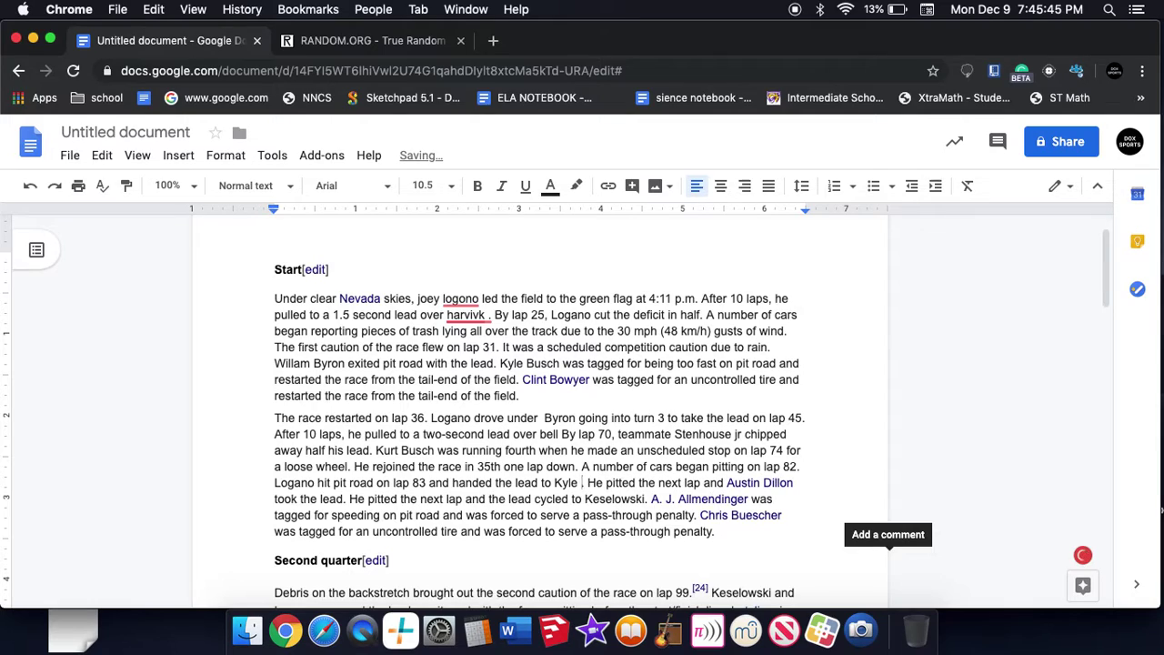
type(" busch ")
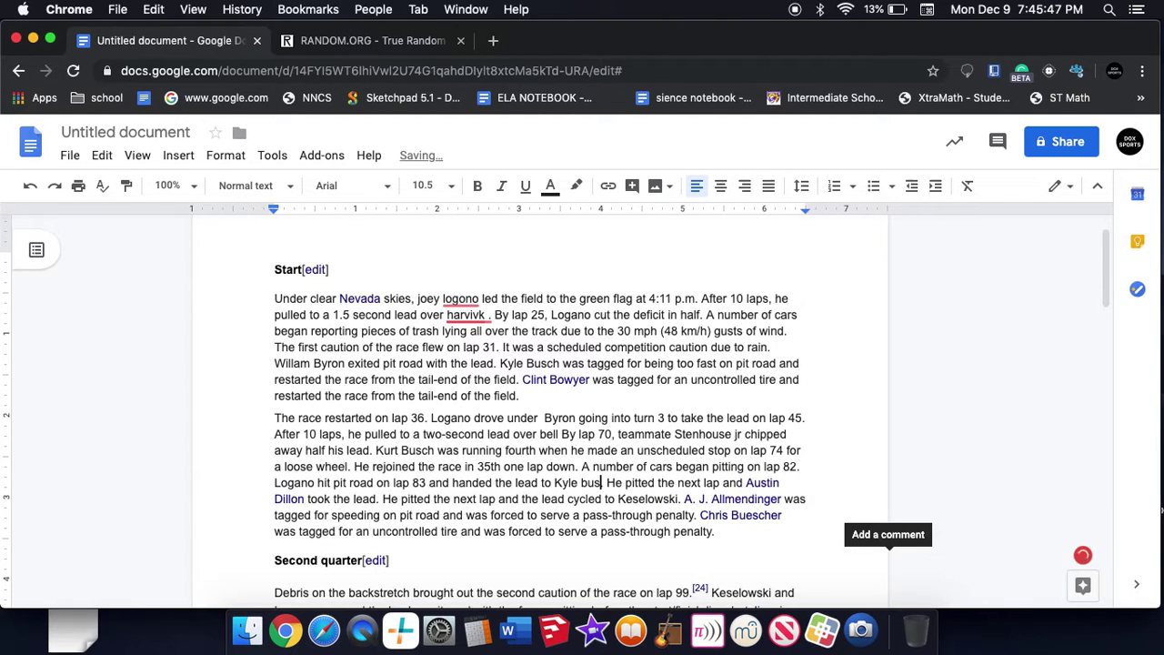
type(".")
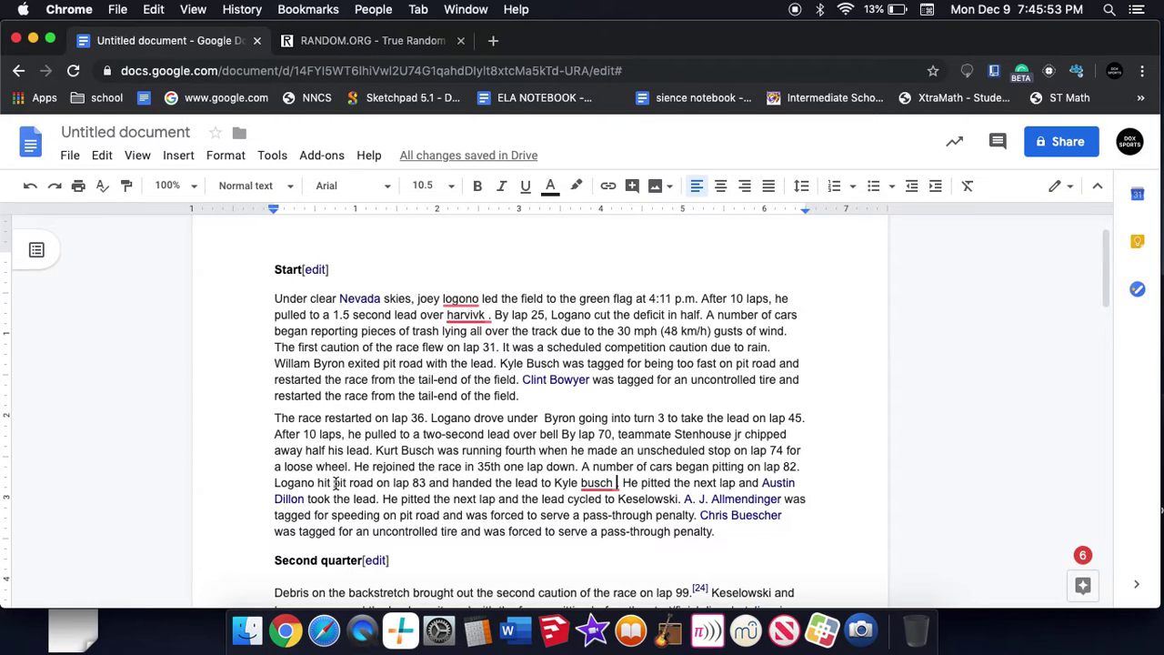
Delete 'Austin Dillon' from the following sentence
left_click(761, 482)
key("Delete")
key("Delete")
key("Delete")
key("Delete")
key("Delete")
key("Delete")
key("Delete")
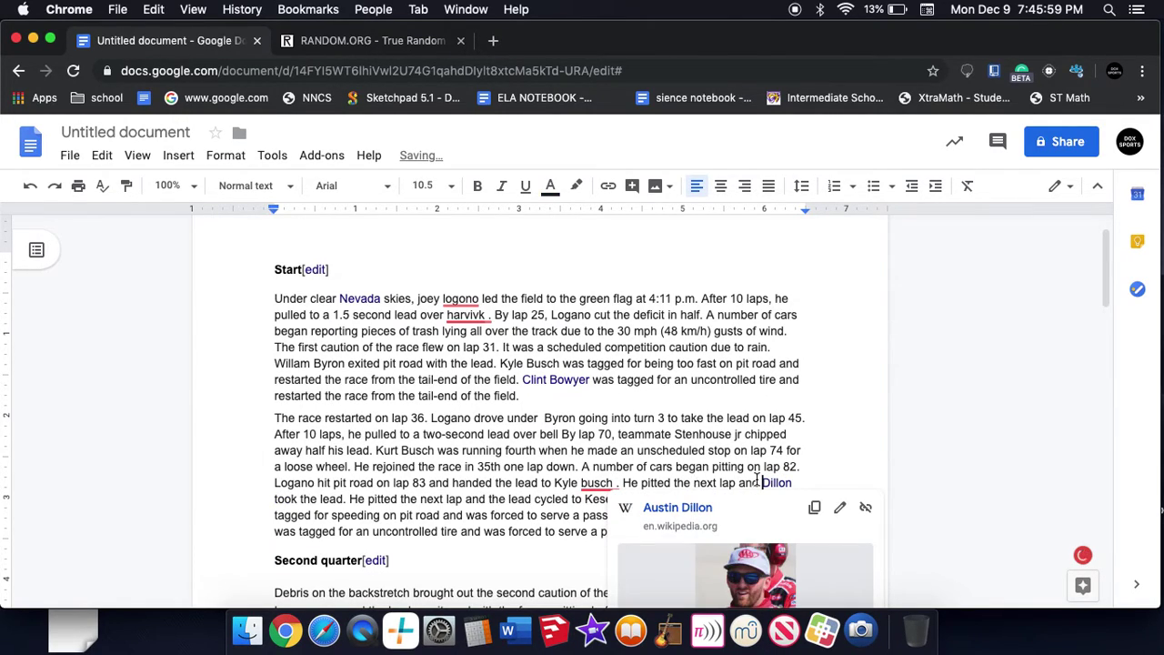
left_click_drag(762, 489, 797, 485)
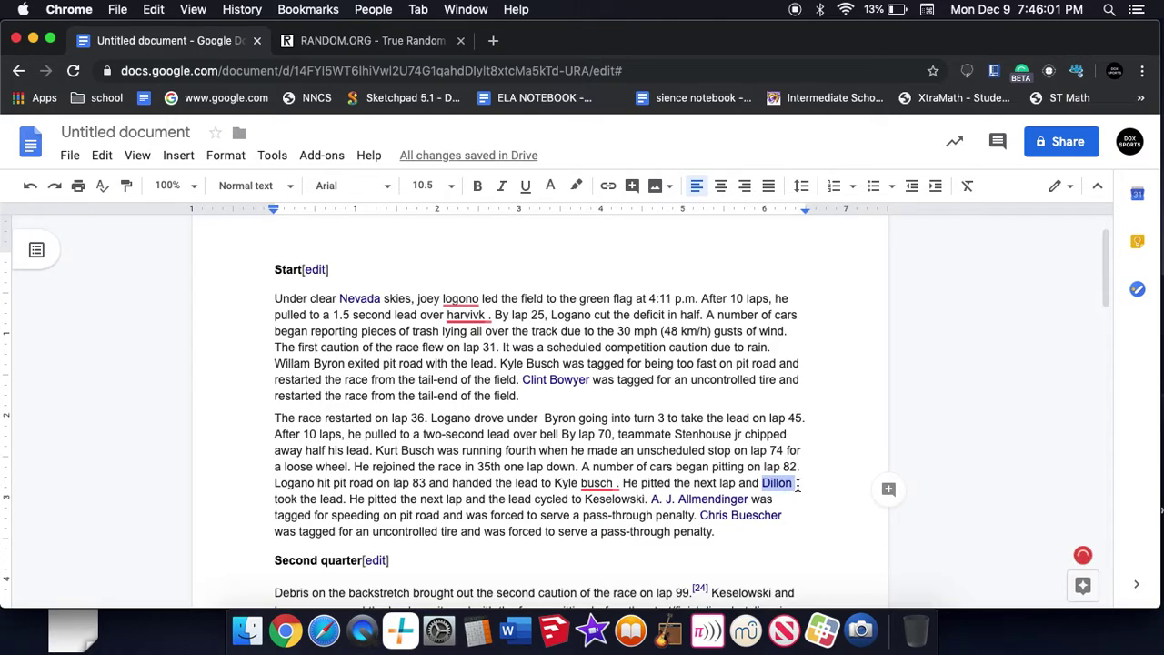
key("Delete")
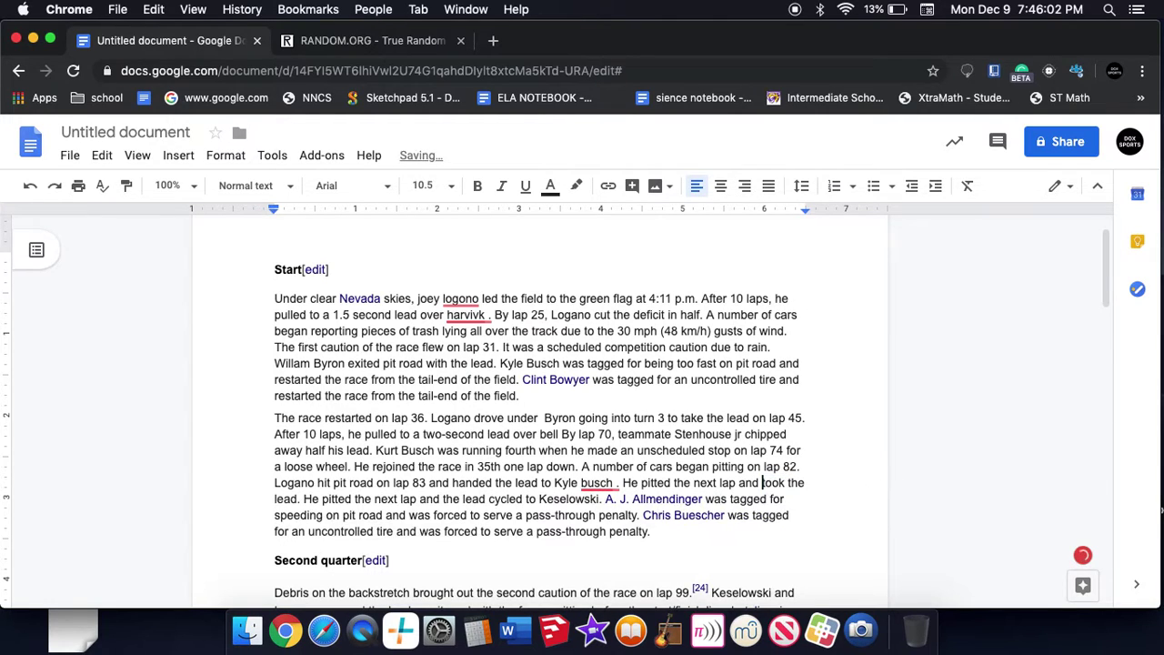
left_click(417, 40)
Draw new random numbers and type 'Bubba walice' before 'took the lead'
left_click(807, 392)
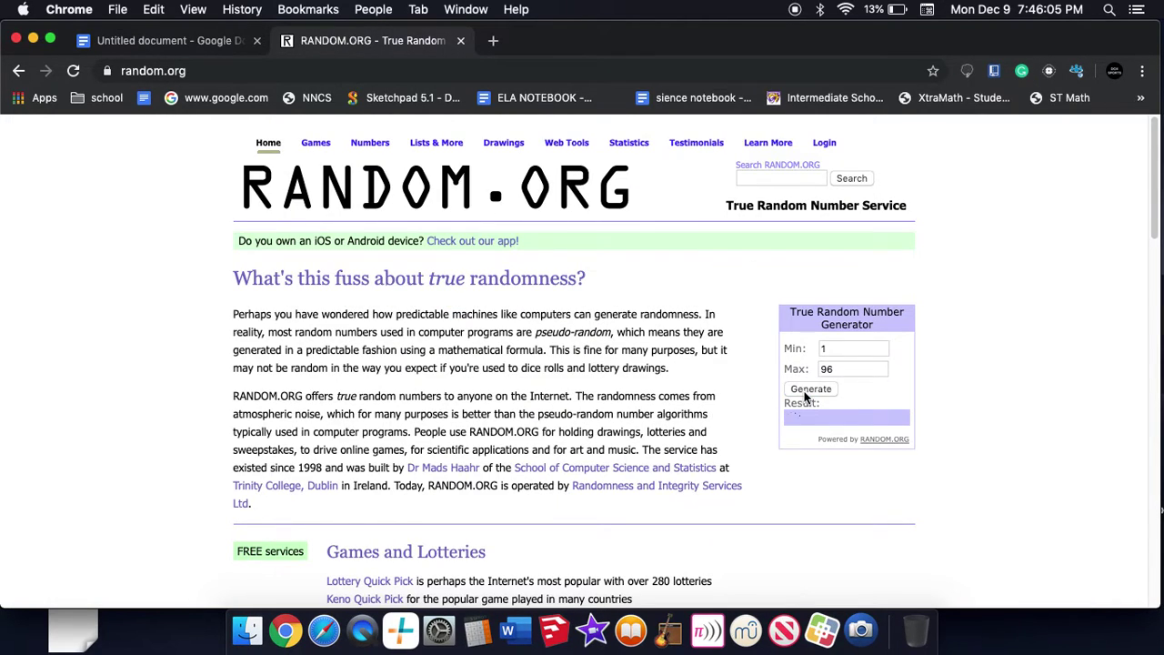
left_click(806, 392)
left_click(805, 393)
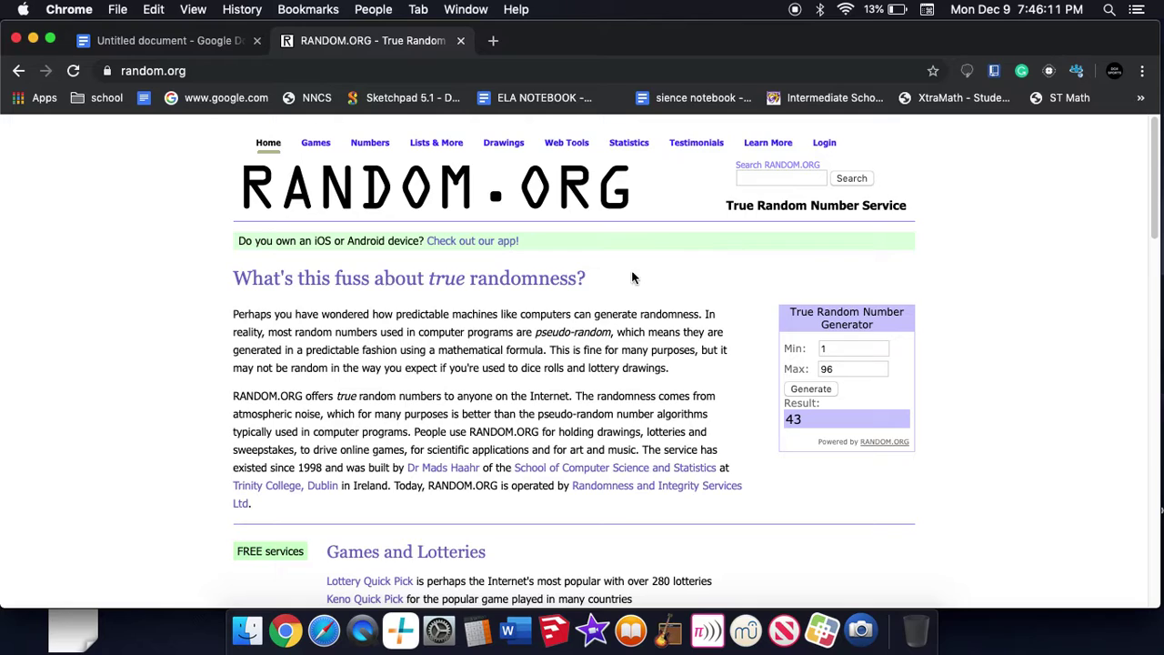
left_click(239, 42)
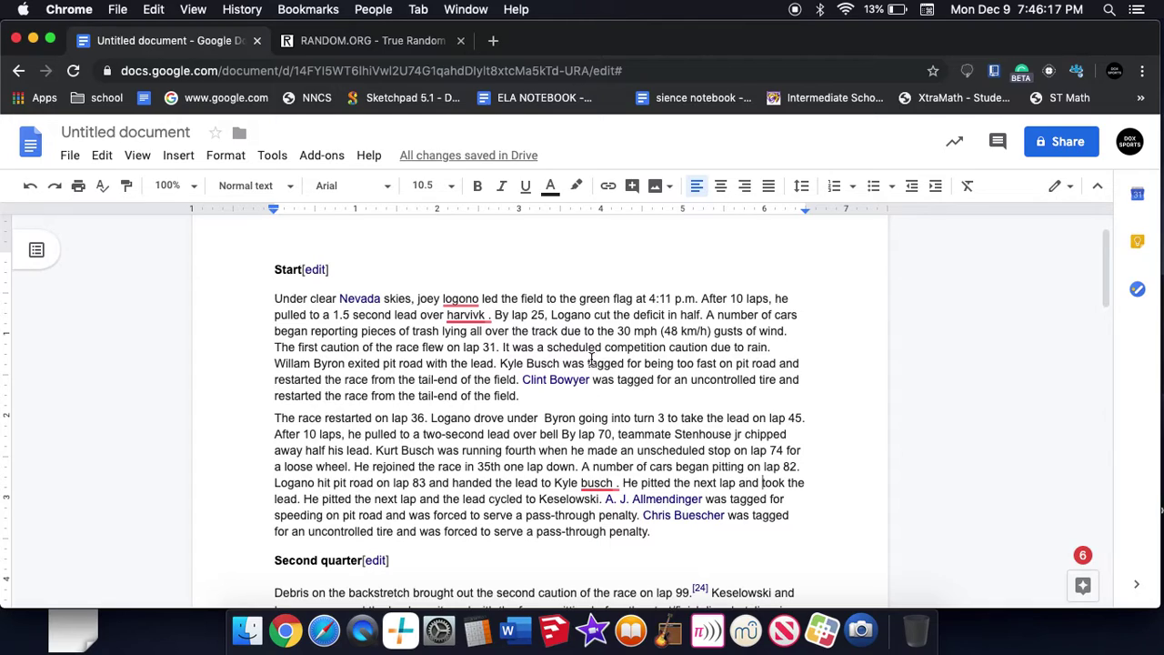
type("D")
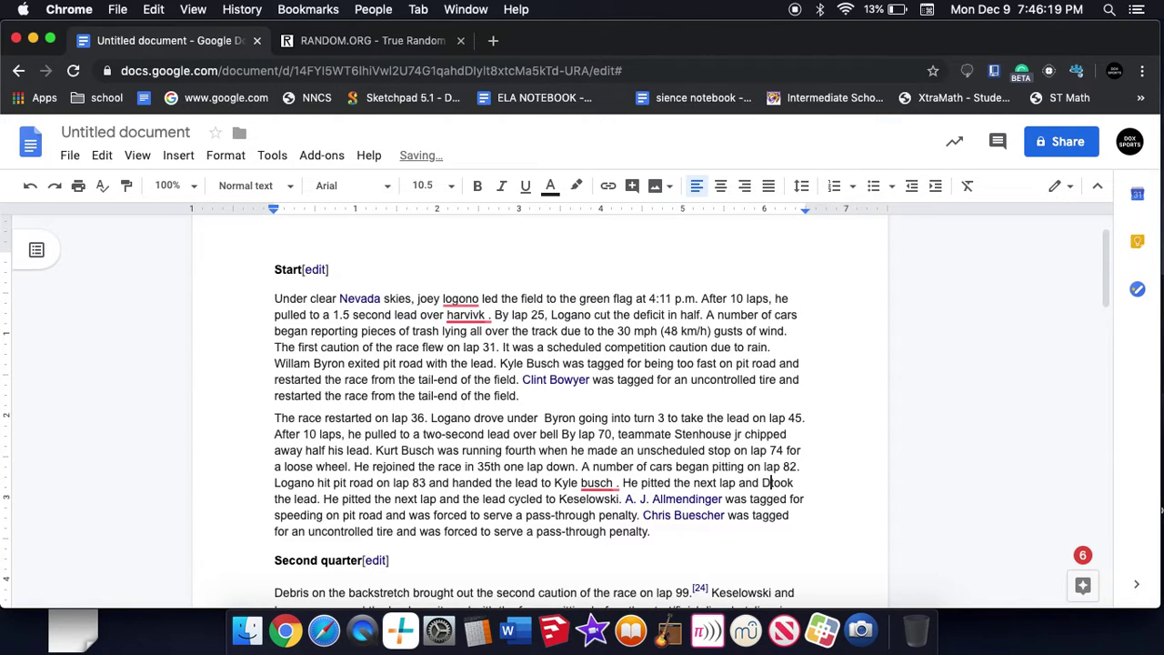
type("e")
type("\\Bubba ")
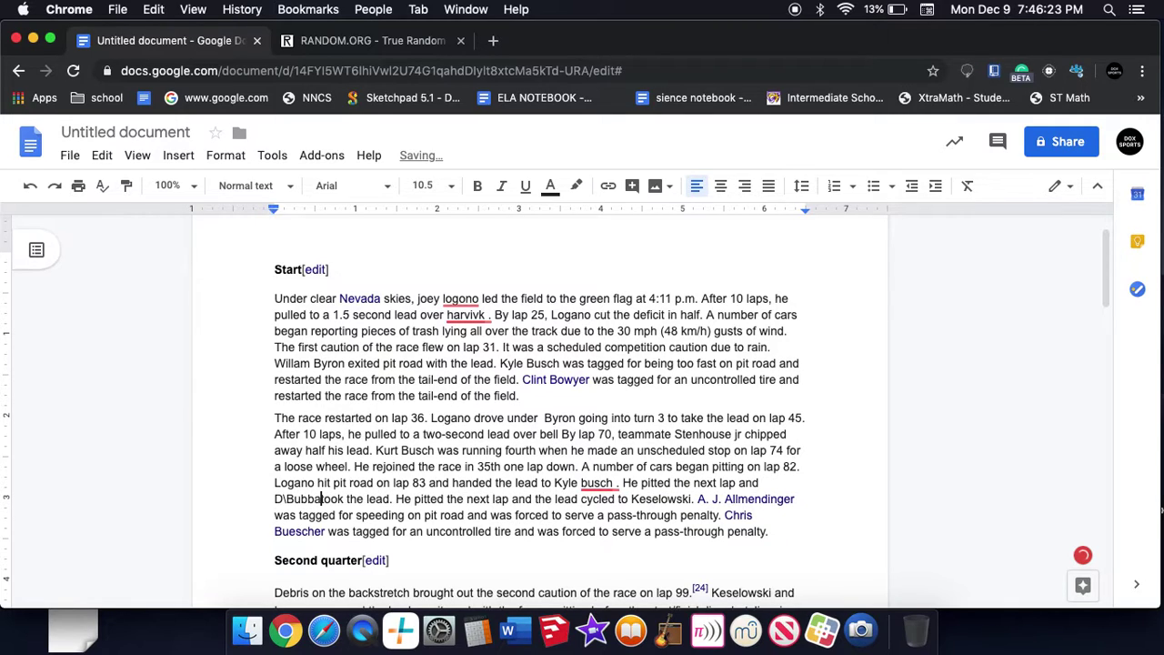
type("wacl")
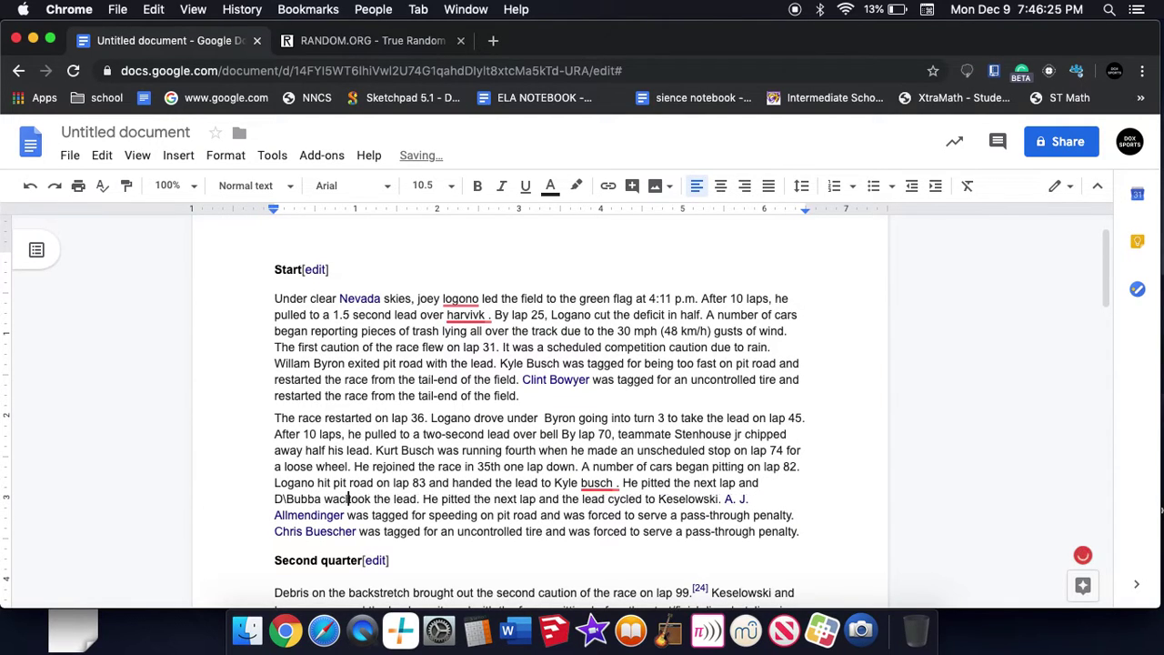
key("BackSpace")
key("BackSpace")
key("BackSpace")
type("il")
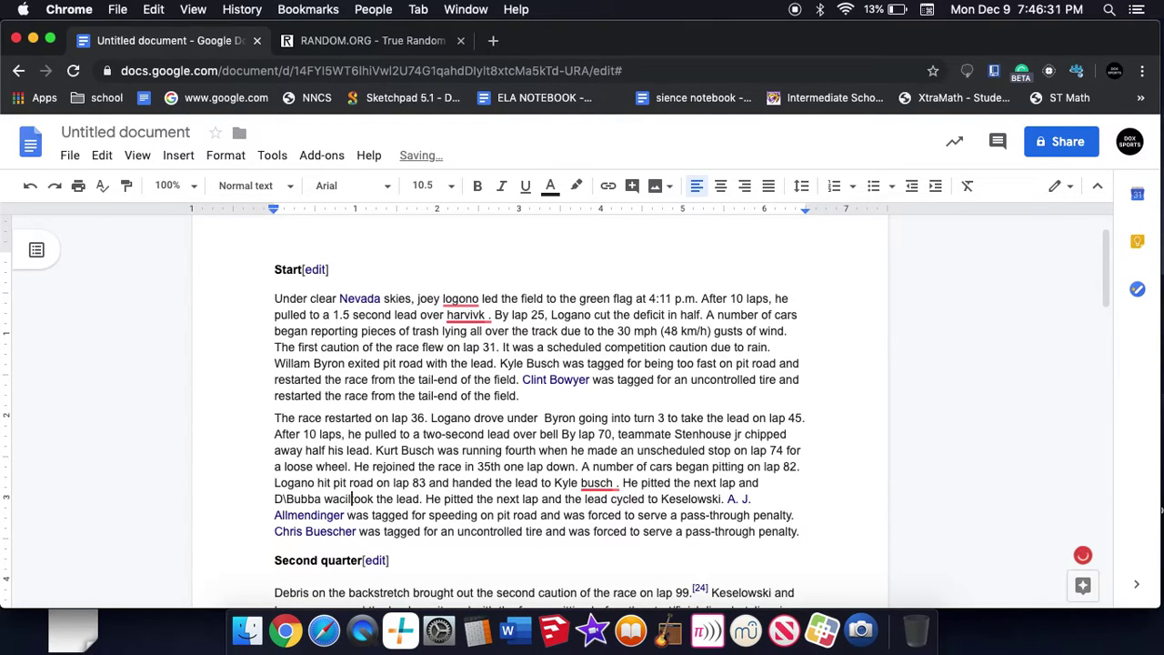
key("BackSpace")
key("BackSpace")
key("BackSpace")
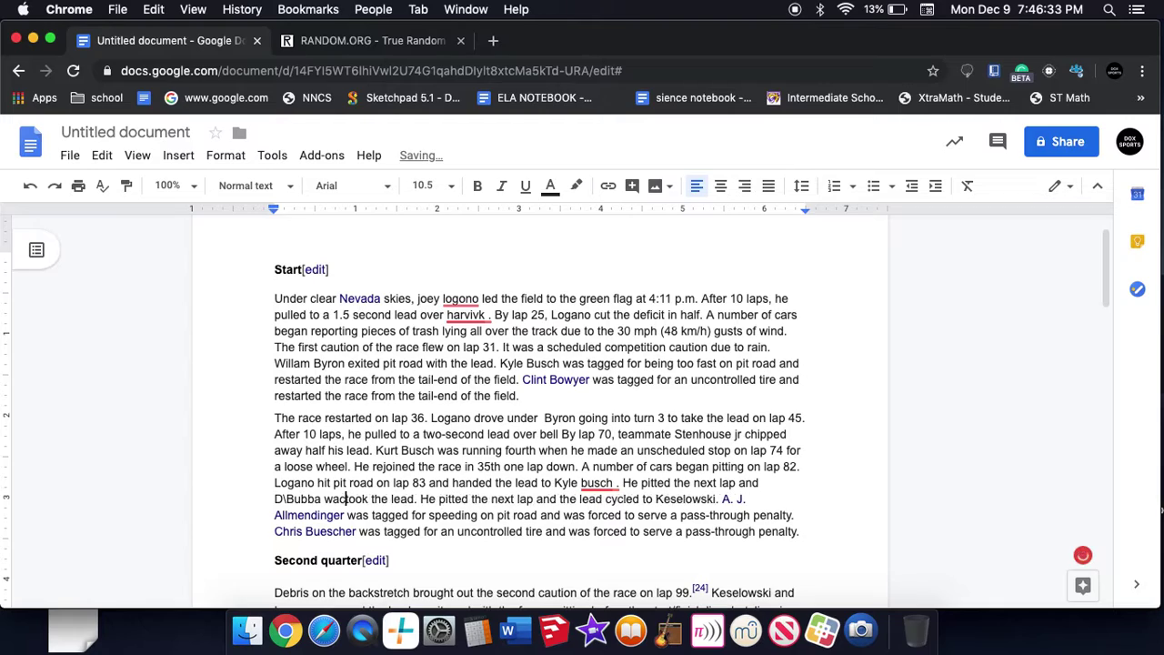
type("lice")
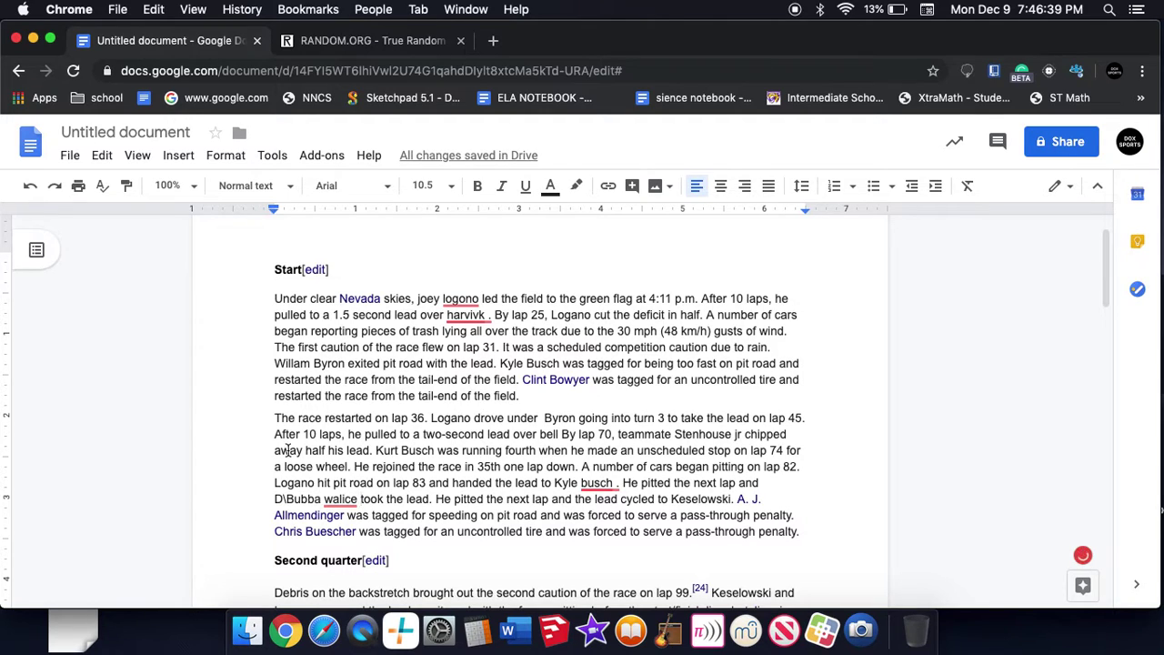
Correct the surname to 'Wallace', remove the stray D, and delete 'Keselowski. A. J. Allmendinger'
left_click(342, 498)
right_click(342, 498)
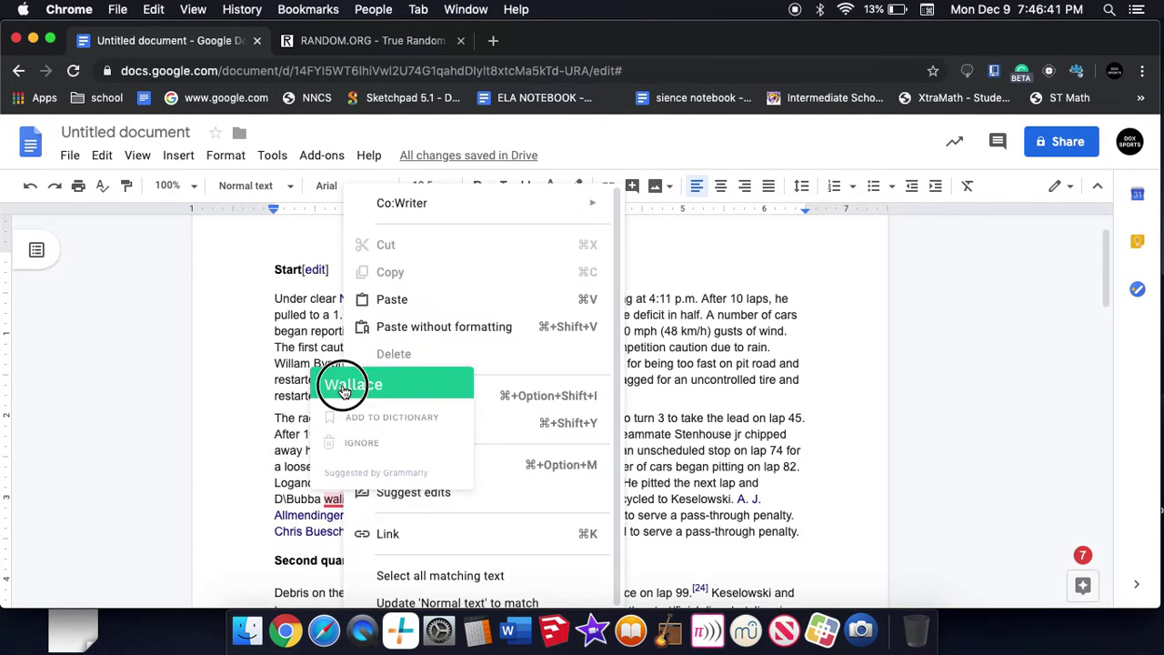
left_click(361, 384)
left_click_drag(285, 496, 275, 495)
key("BackSpace")
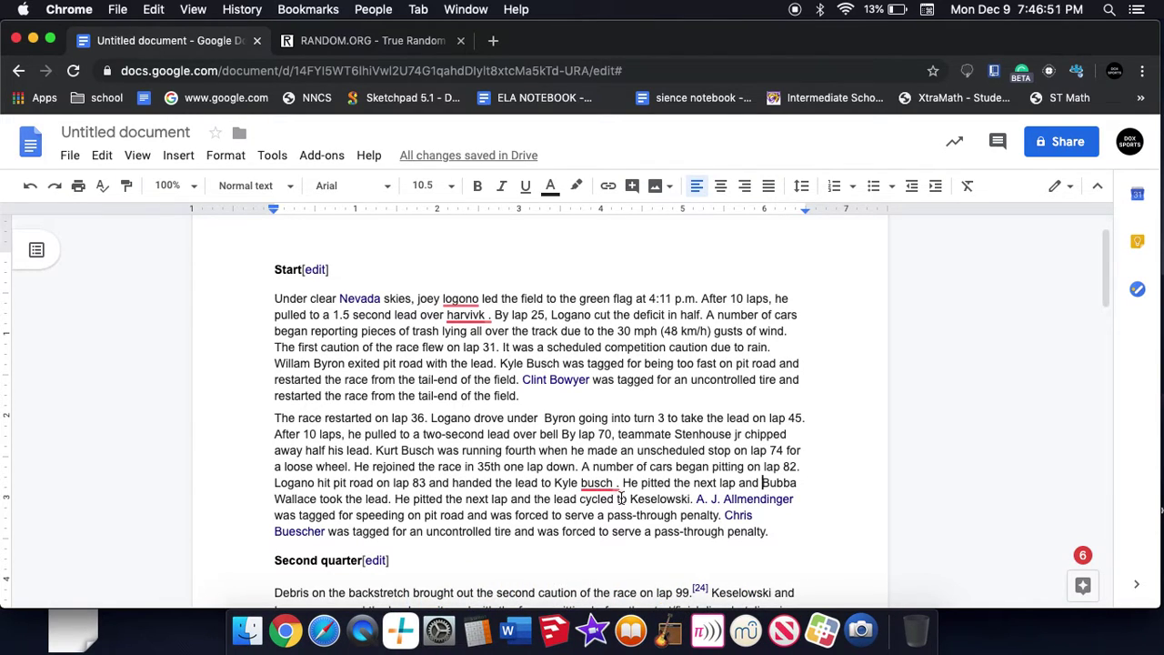
left_click_drag(628, 499, 812, 494)
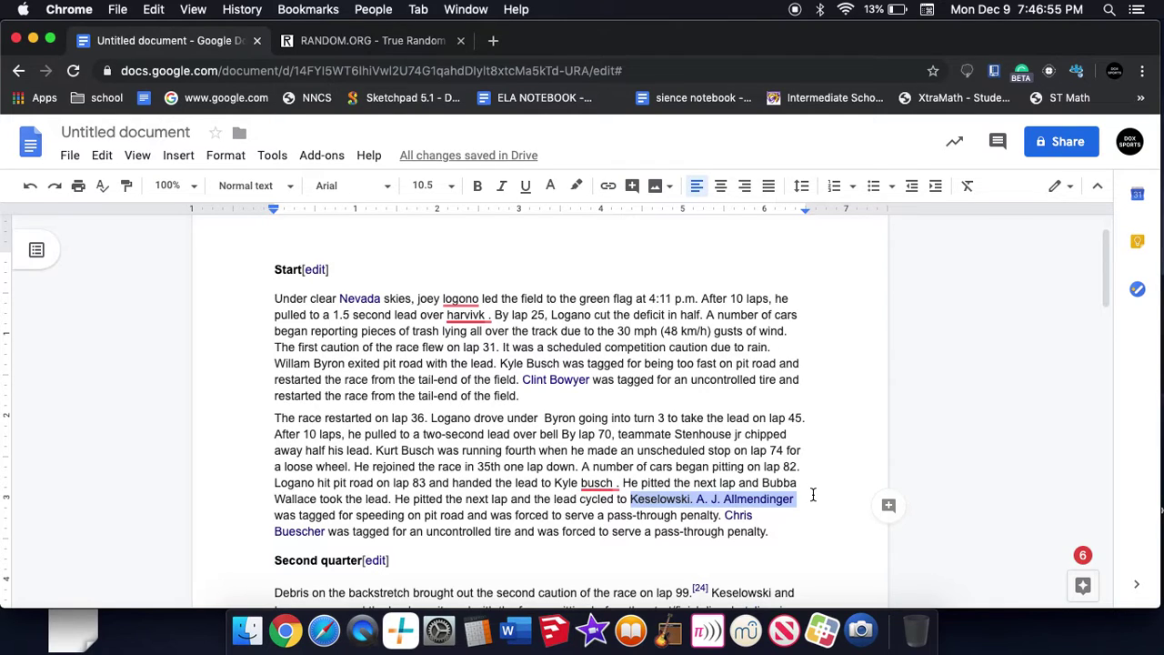
key("BackSpace")
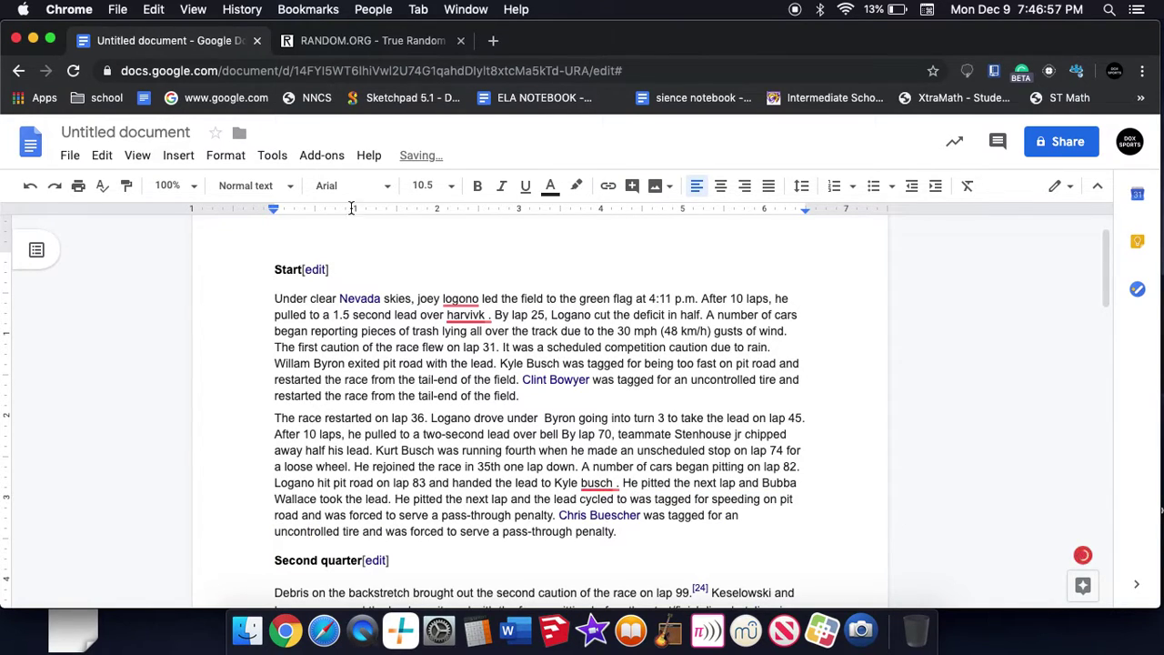
left_click(307, 45)
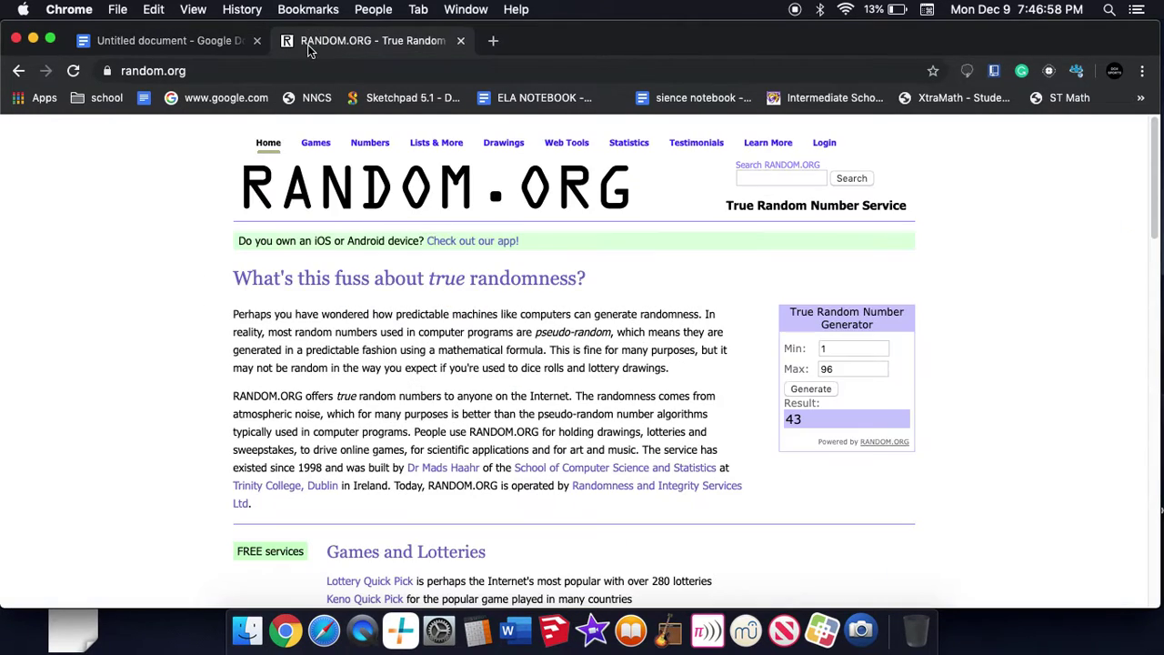
left_click(818, 389)
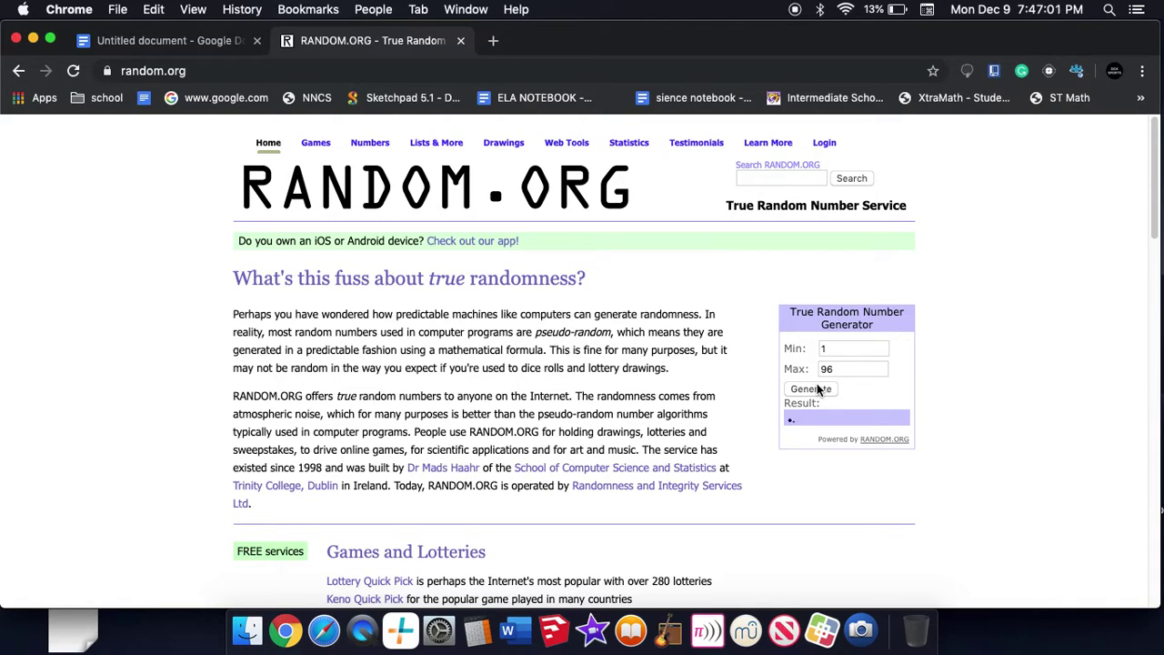
left_click(819, 389)
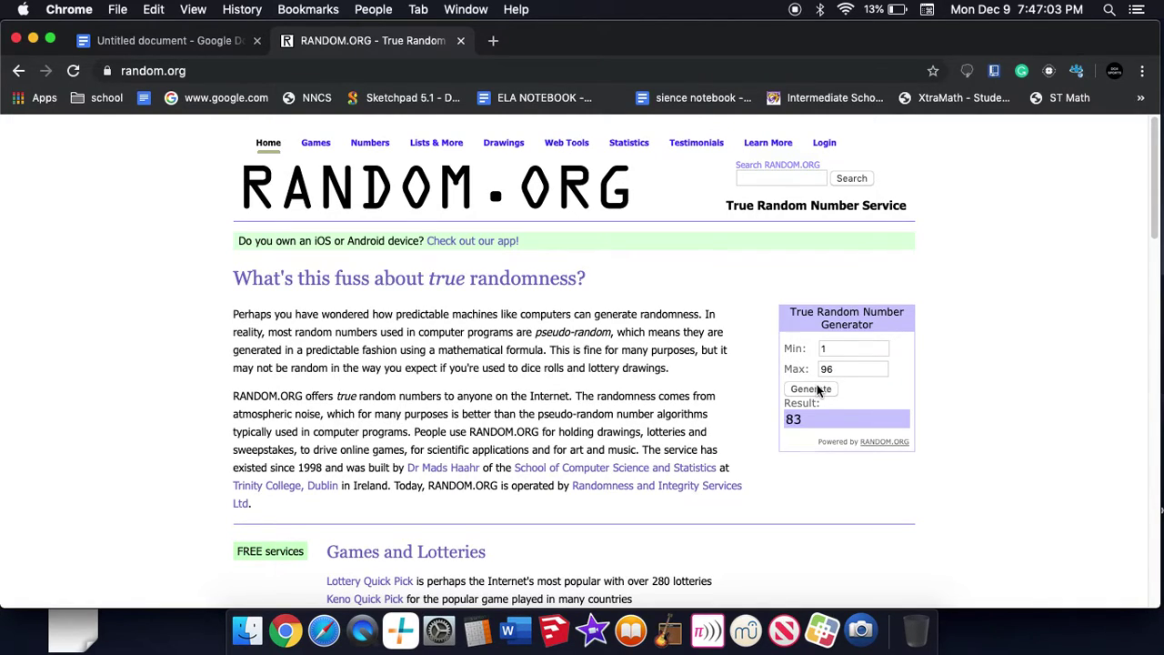
left_click(819, 389)
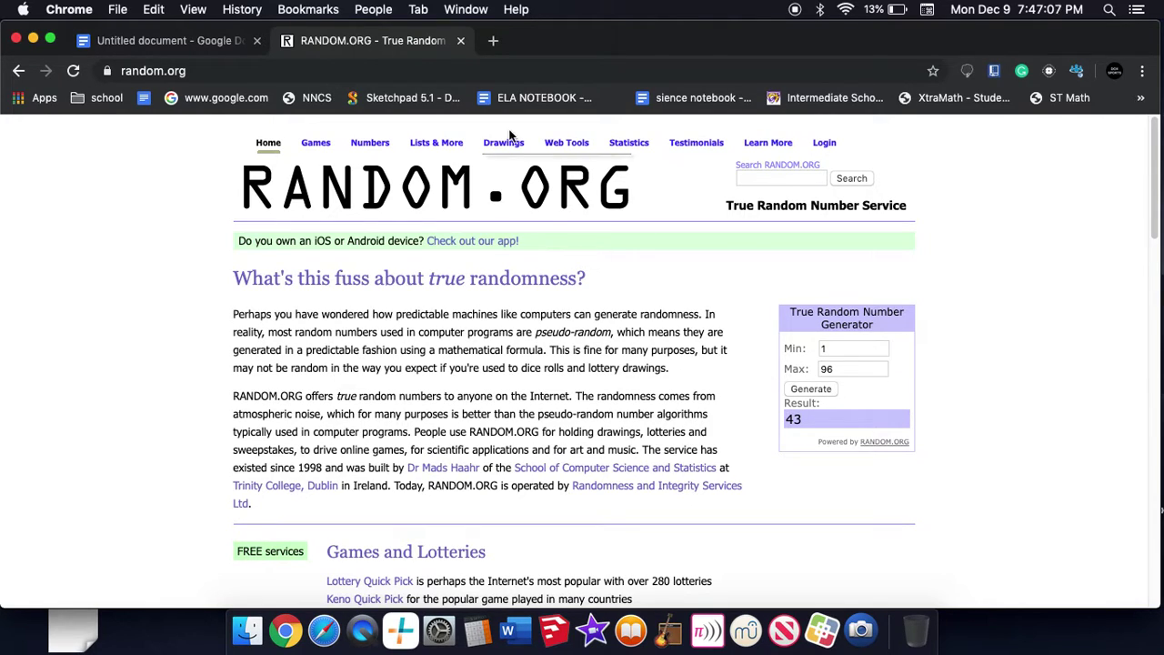
left_click(211, 41)
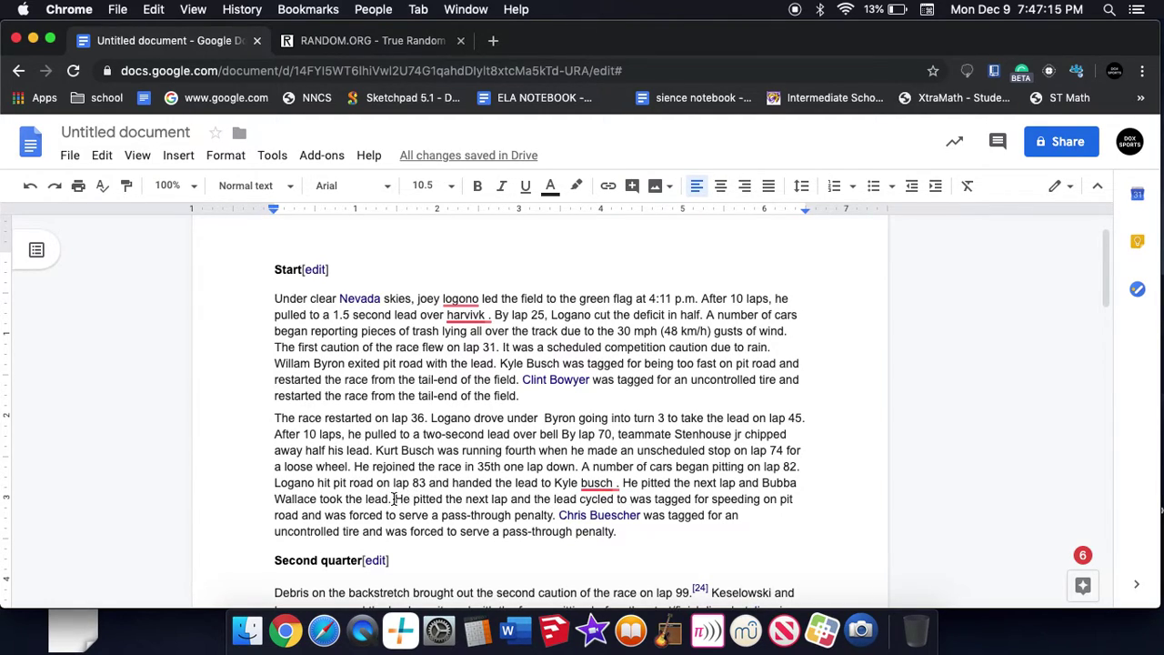
Delete the passage from 'He pitted' through the Second quarter heading
left_click_drag(393, 498, 703, 533)
key("BackSpace")
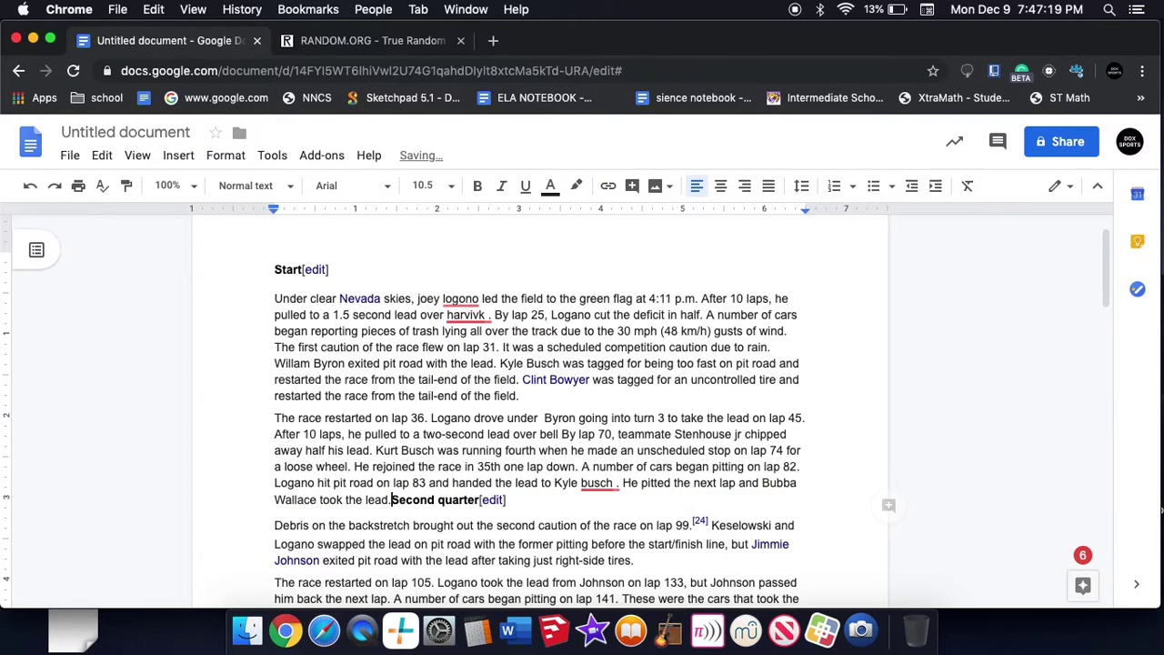
scroll(568, 427, "down", 3)
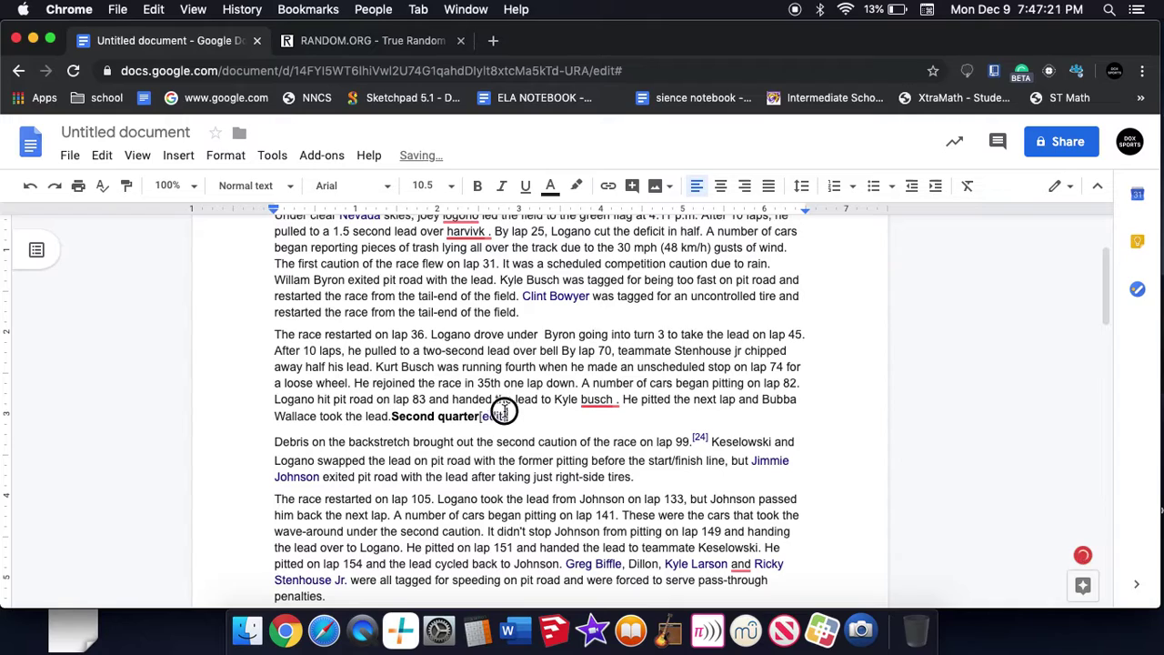
left_click_drag(502, 414, 391, 416)
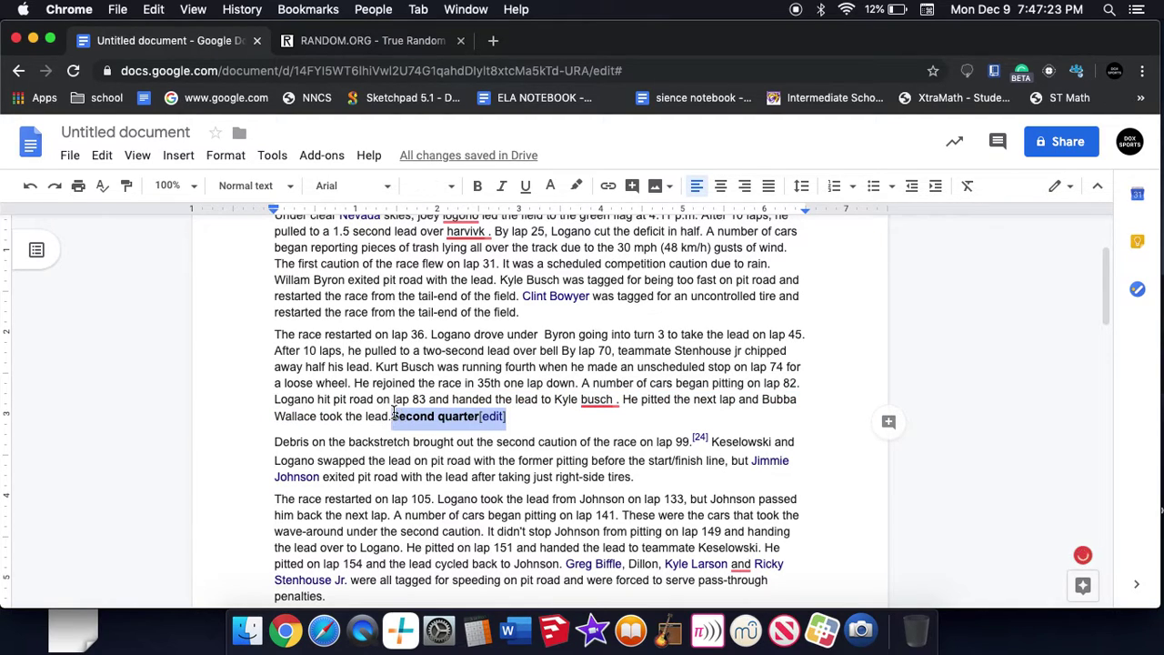
key("BackSpace")
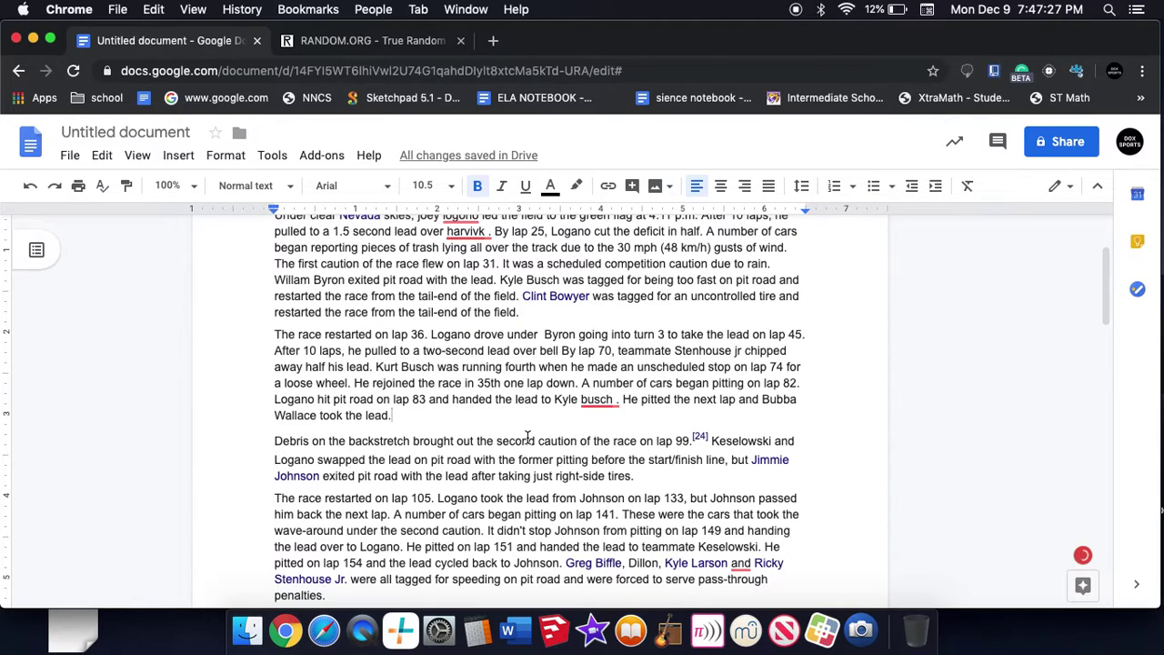
Remove the lap-99 debris sentence, including Keselowski and Logano
scroll(627, 429, "down", 1)
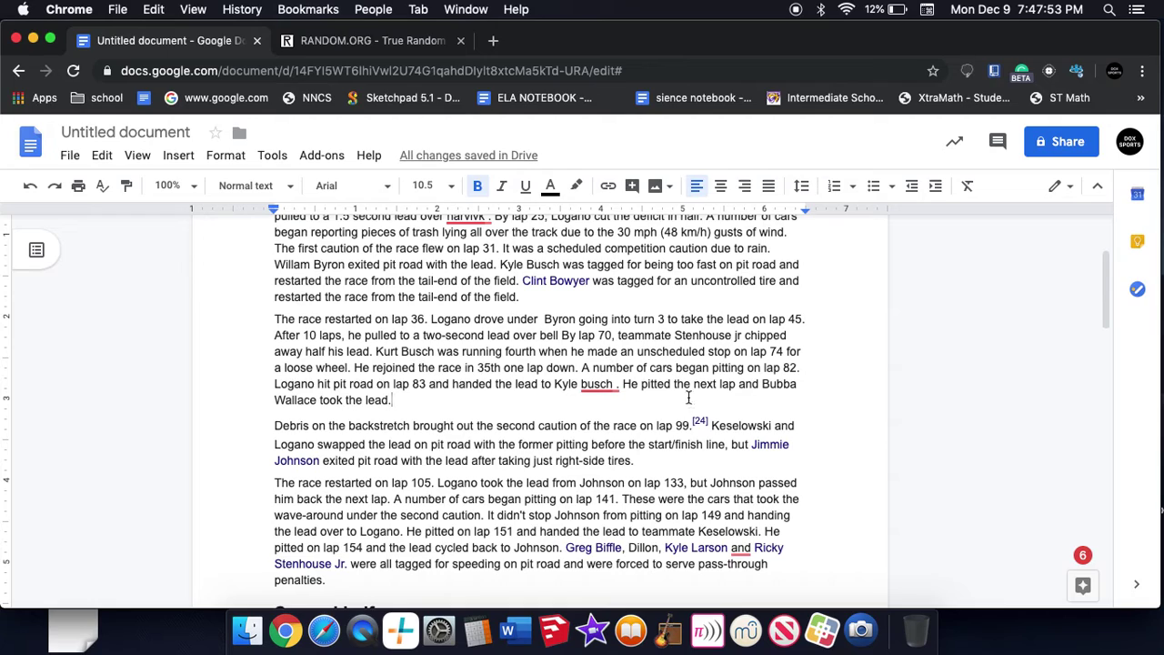
left_click_drag(712, 422, 840, 428)
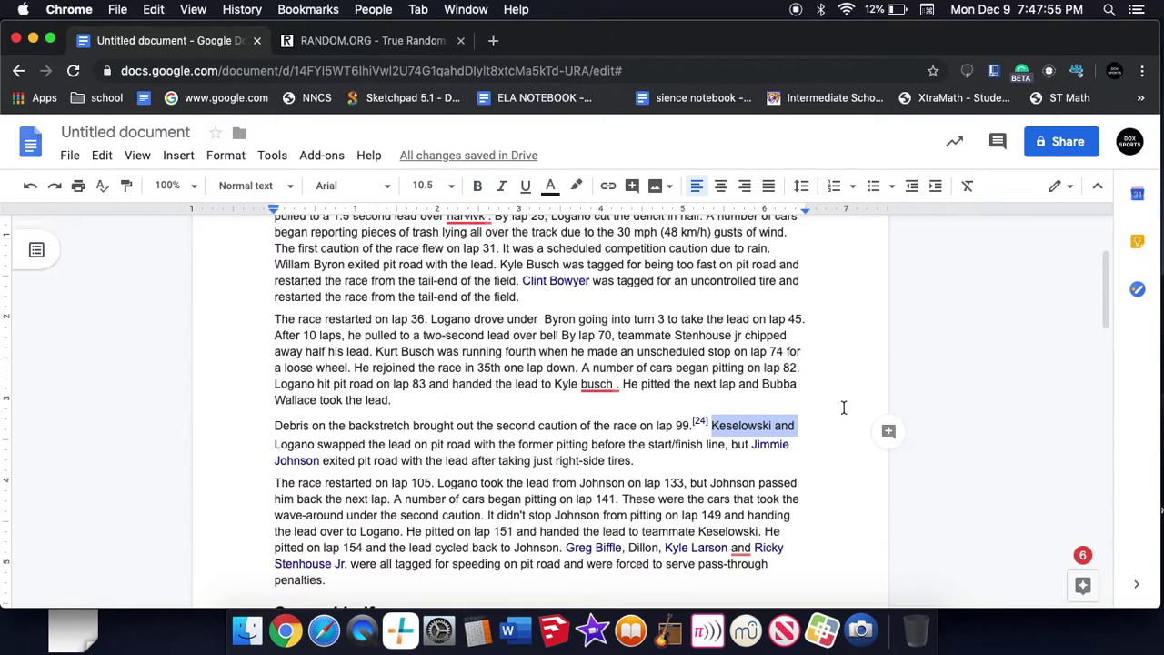
key("BackSpace")
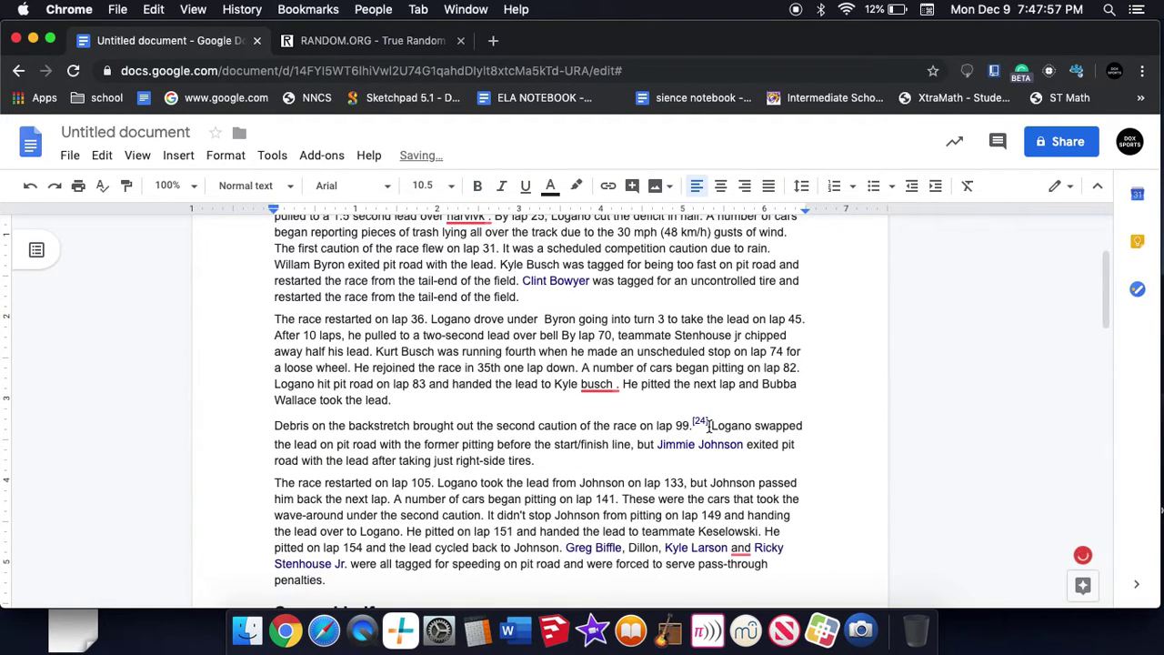
left_click(723, 426)
left_click_drag(724, 426, 840, 468)
key("BackSpace")
key("BackSpace")
key("BackSpace")
key("BackSpace")
key("BackSpace")
key("BackSpace")
key("BackSpace")
key("BackSpace")
key("BackSpace")
key("BackSpace")
key("BackSpace")
key("BackSpace")
key("BackSpace")
key("BackSpace")
key("BackSpace")
key("BackSpace")
key("BackSpace")
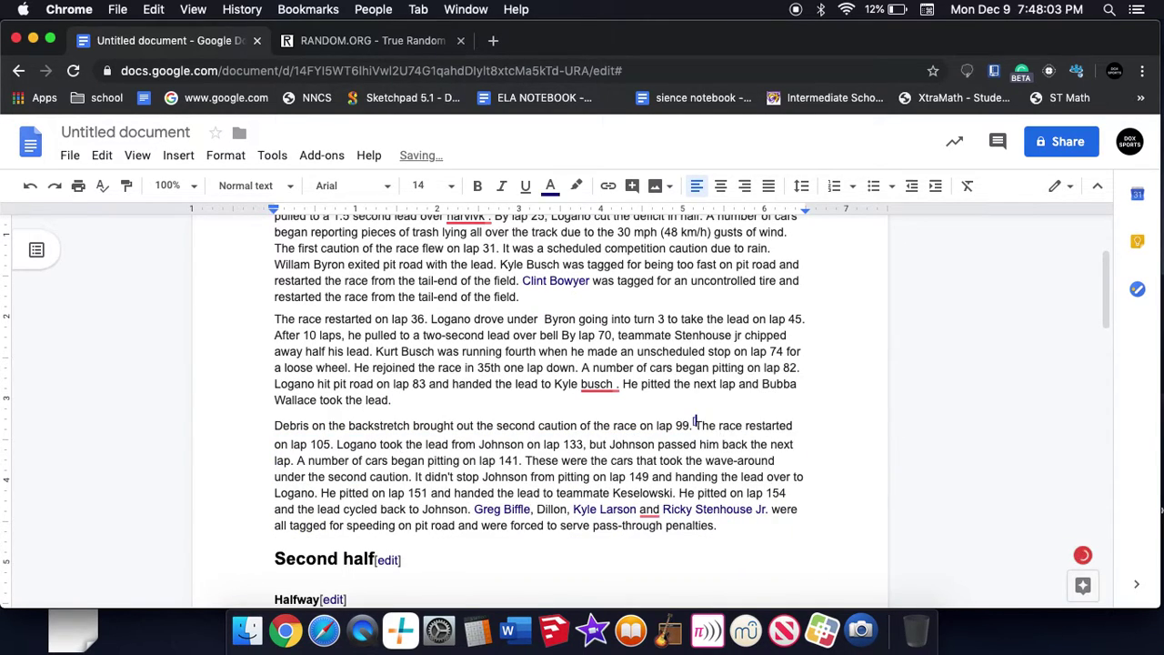
key("BackSpace")
key("BackSpace")
key("BackSpace")
key("BackSpace")
key("BackSpace")
key("BackSpace")
key("BackSpace")
key("BackSpace")
key("BackSpace")
key("BackSpace")
key("BackSpace")
key("BackSpace")
key("BackSpace")
key("BackSpace")
key("BackSpace")
key("BackSpace")
key("BackSpace")
key("BackSpace")
key("BackSpace")
key("BackSpace")
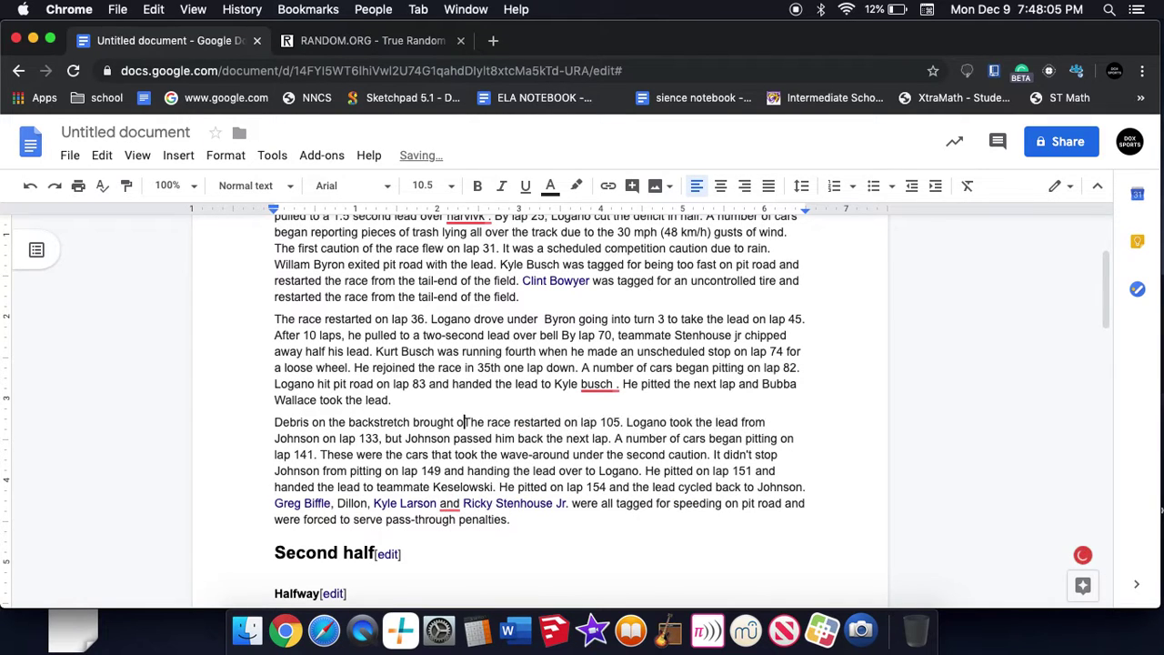
key("BackSpace")
key("BackSpace")
key("BackSpace")
key("BackSpace")
key("BackSpace")
key("BackSpace")
key("BackSpace")
key("BackSpace")
key("BackSpace")
key("BackSpace")
key("BackSpace")
key("BackSpace")
key("BackSpace")
key("BackSpace")
key("BackSpace")
key("BackSpace")
key("BackSpace")
key("BackSpace")
key("BackSpace")
key("BackSpace")
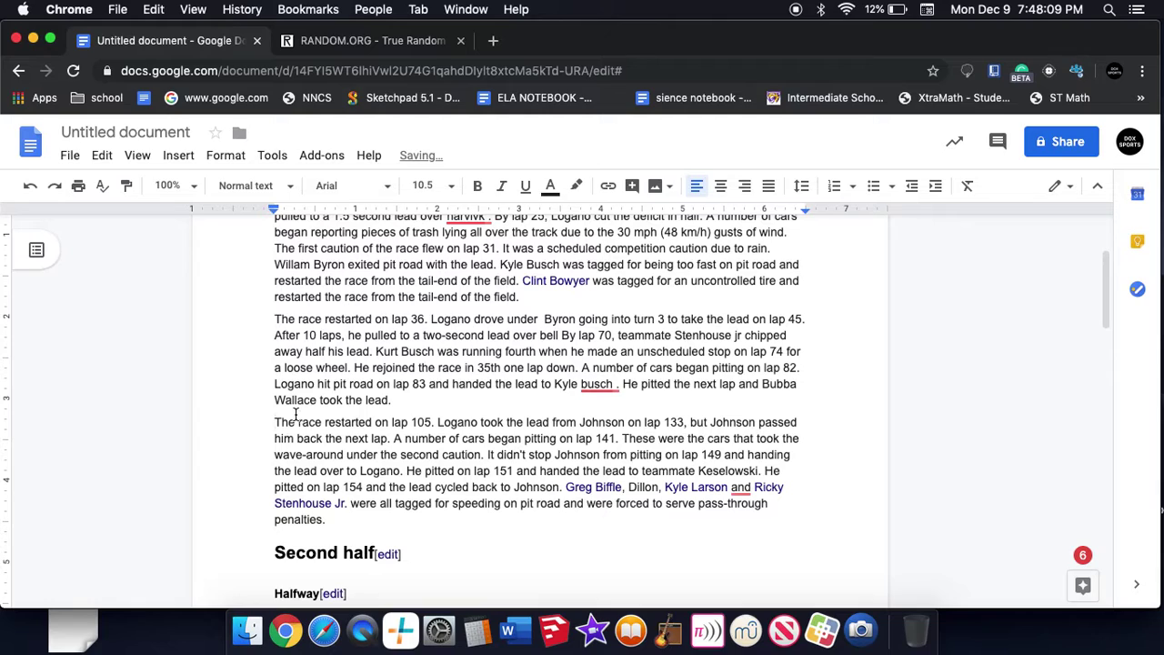
Delete 'The race restarted on lap 105.' and select 'Logano' at the paragraph start
left_click_drag(273, 422, 433, 420)
key("BackSpace")
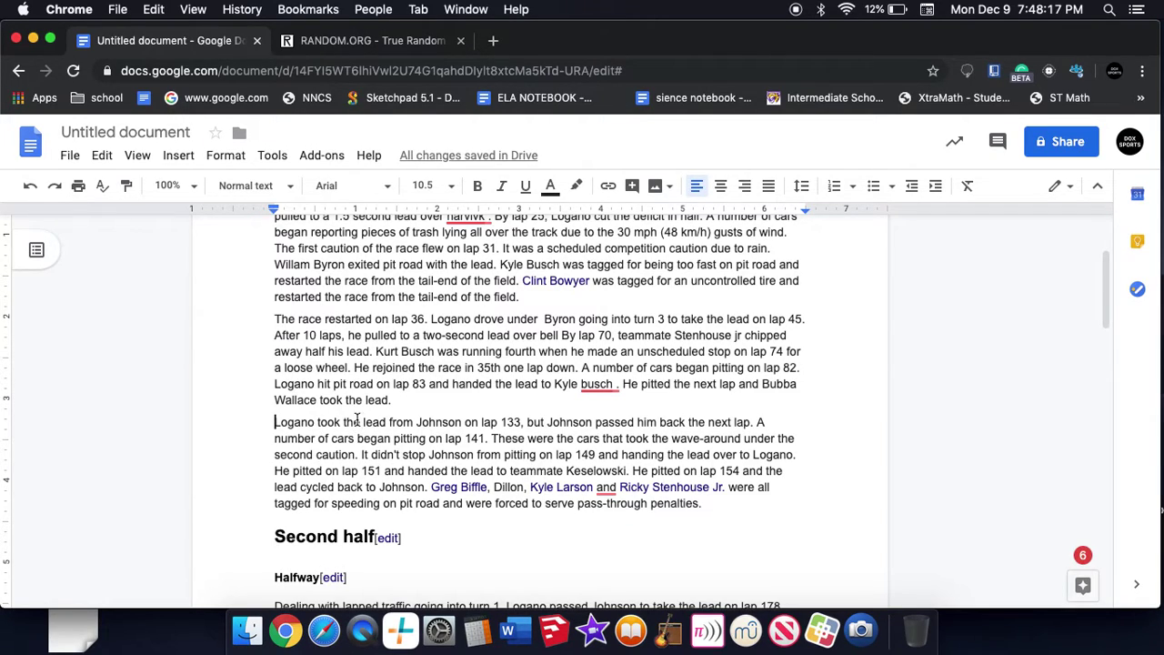
left_click_drag(278, 422, 318, 425)
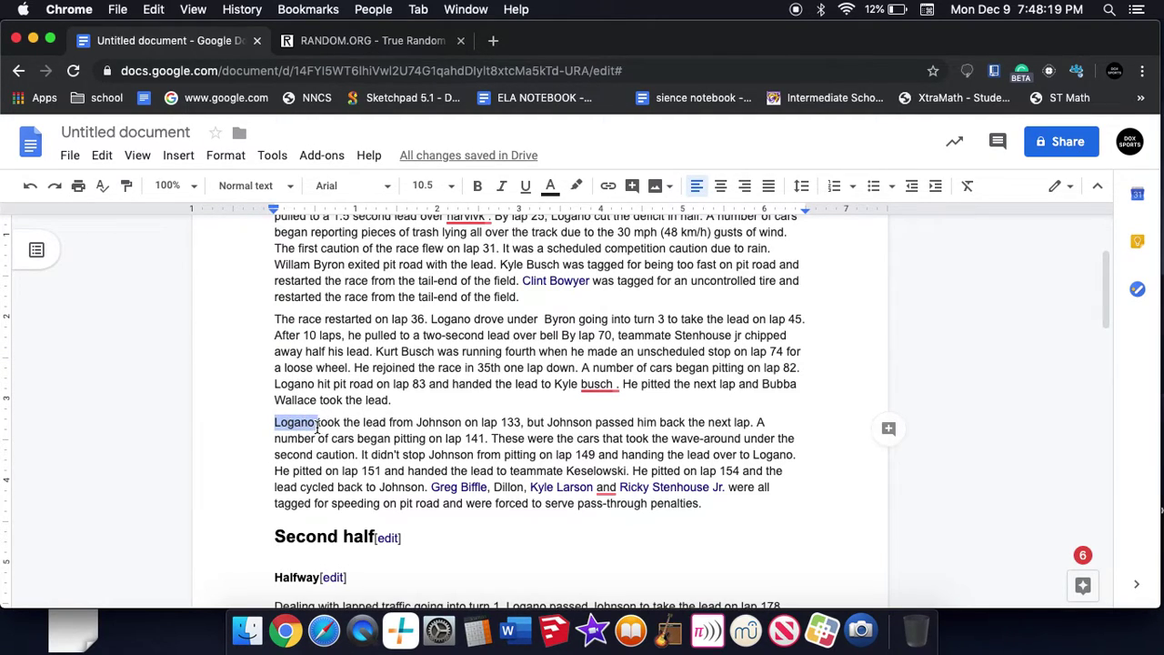
left_click(350, 44)
Draw new random numbers and type 'Austin Dillon' at the paragraph start
left_click(828, 389)
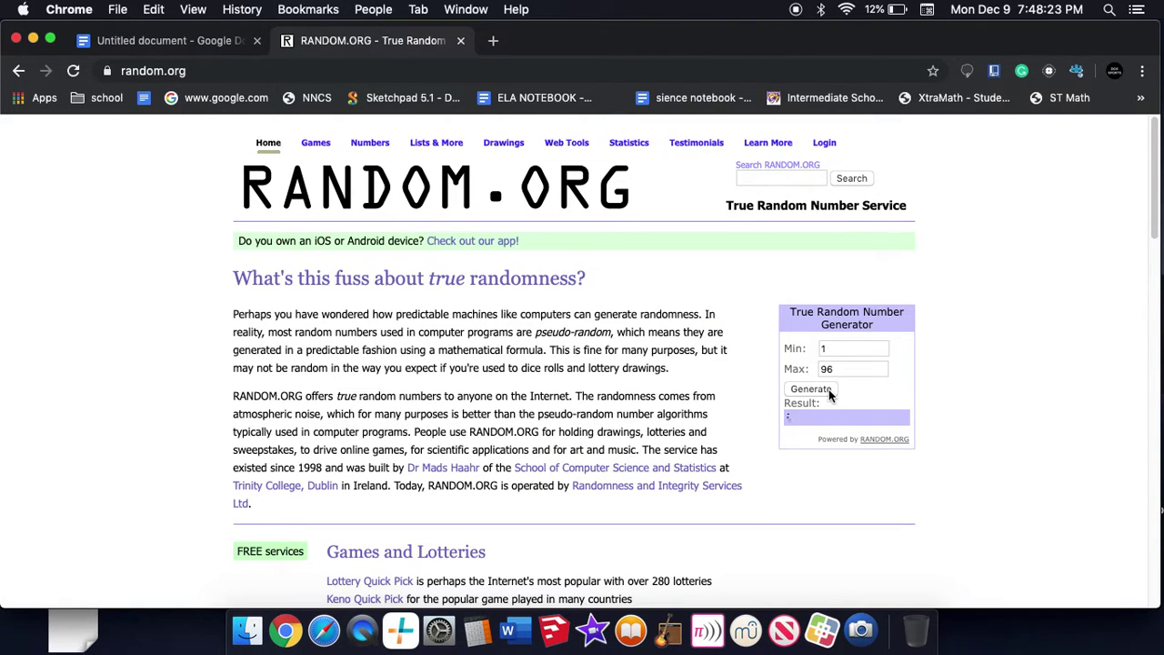
left_click(829, 389)
left_click(828, 389)
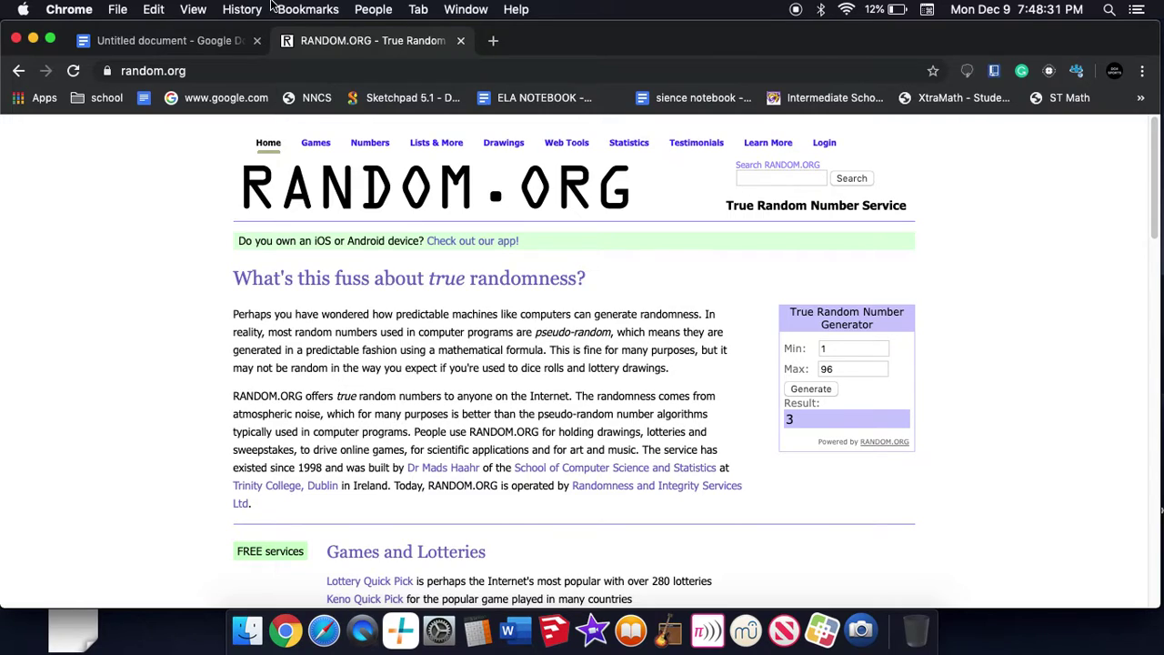
left_click(217, 41)
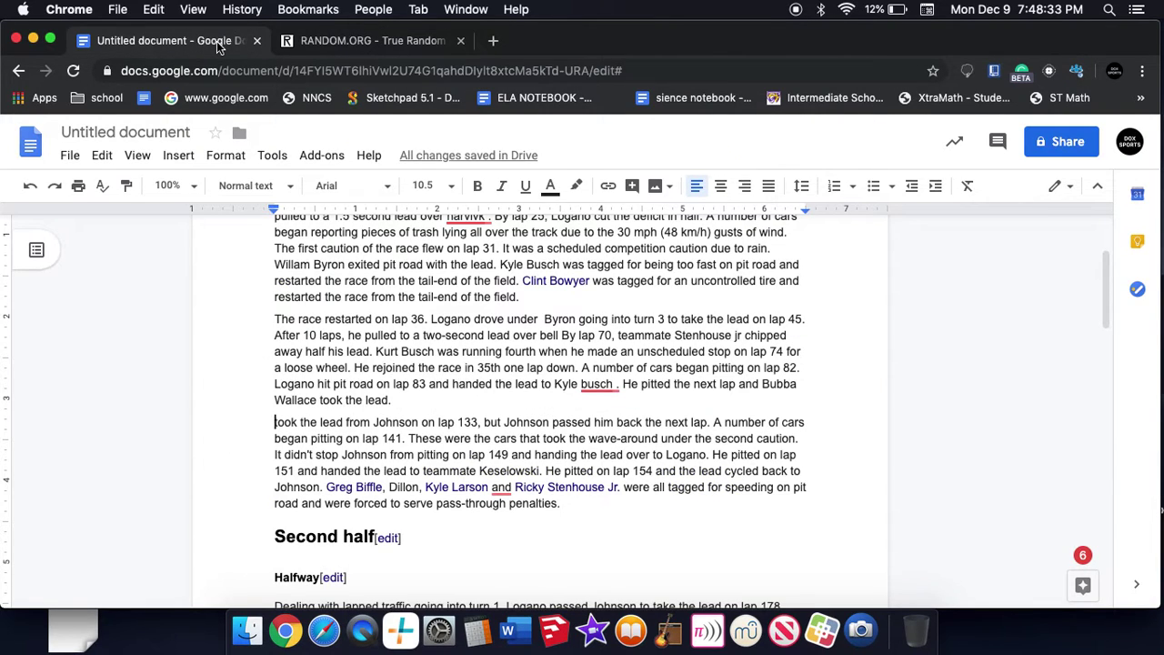
type("Au")
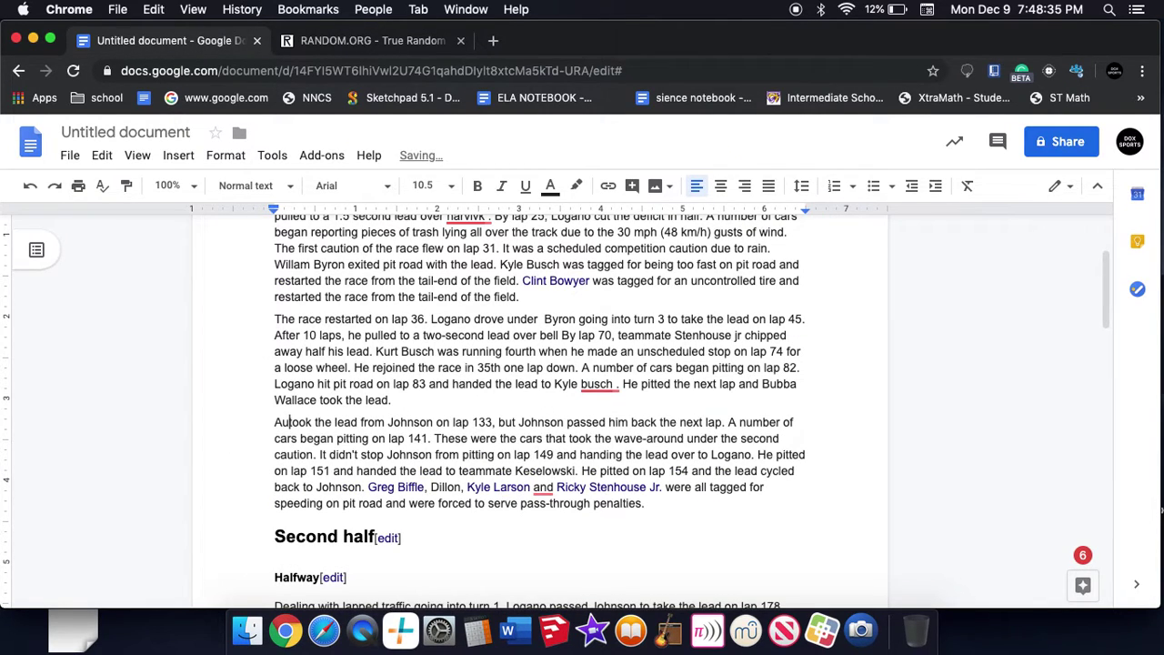
type("stin ")
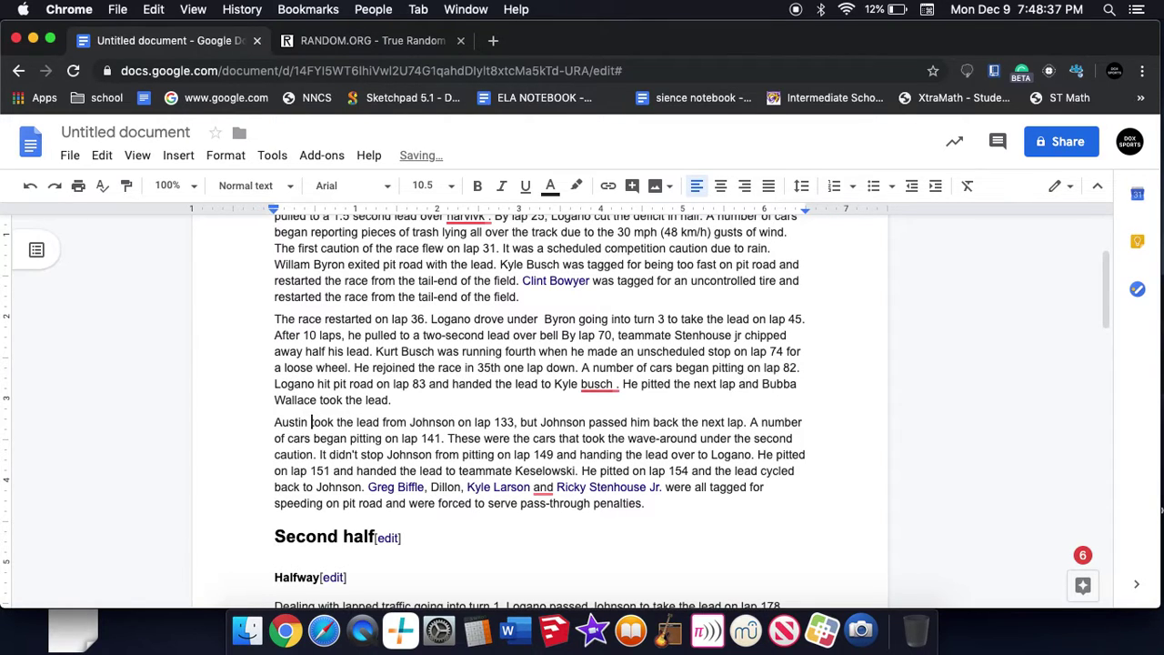
type("Dil")
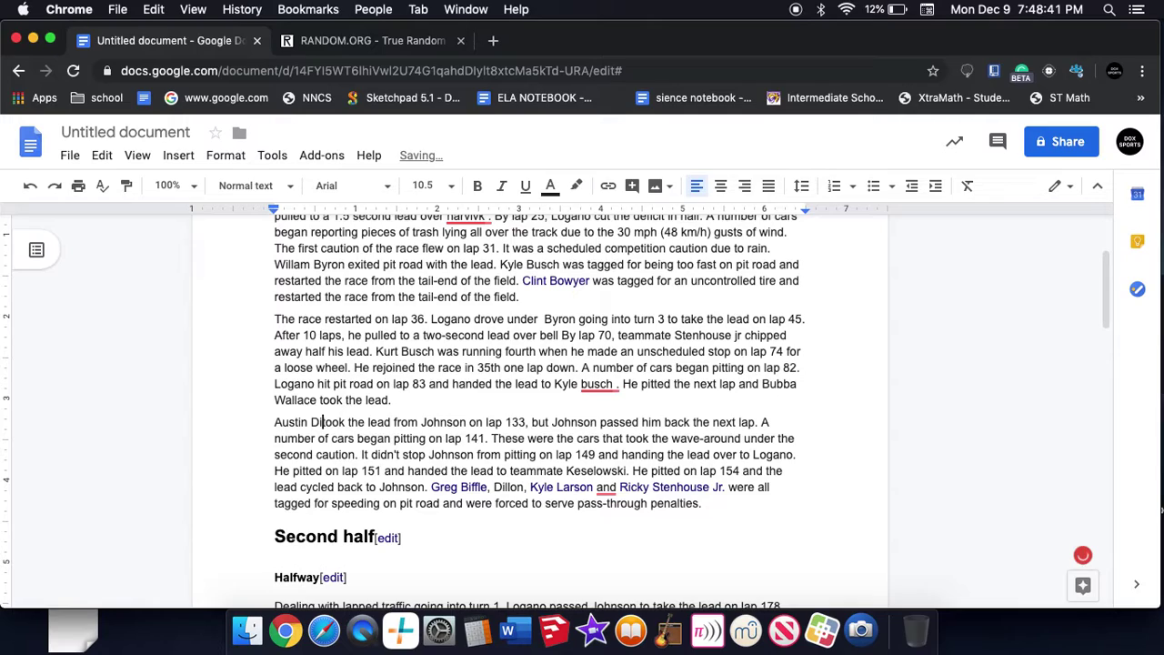
type("llon t")
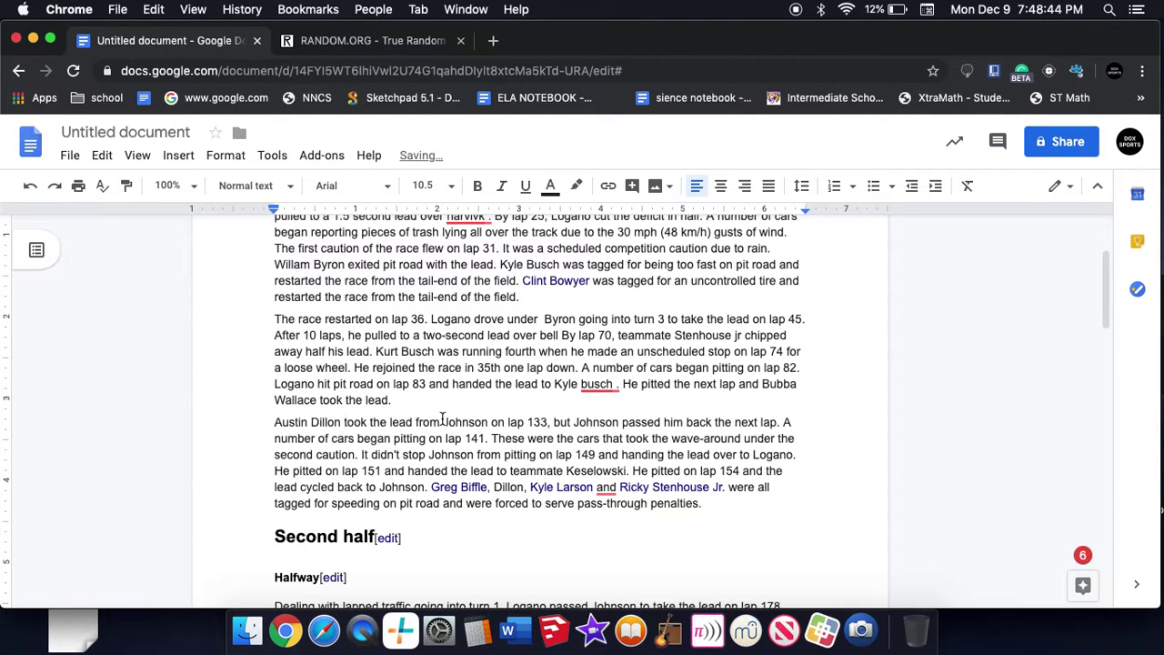
Replace Johnson with 'Wallice' before 'on lap 133'
left_click(447, 421)
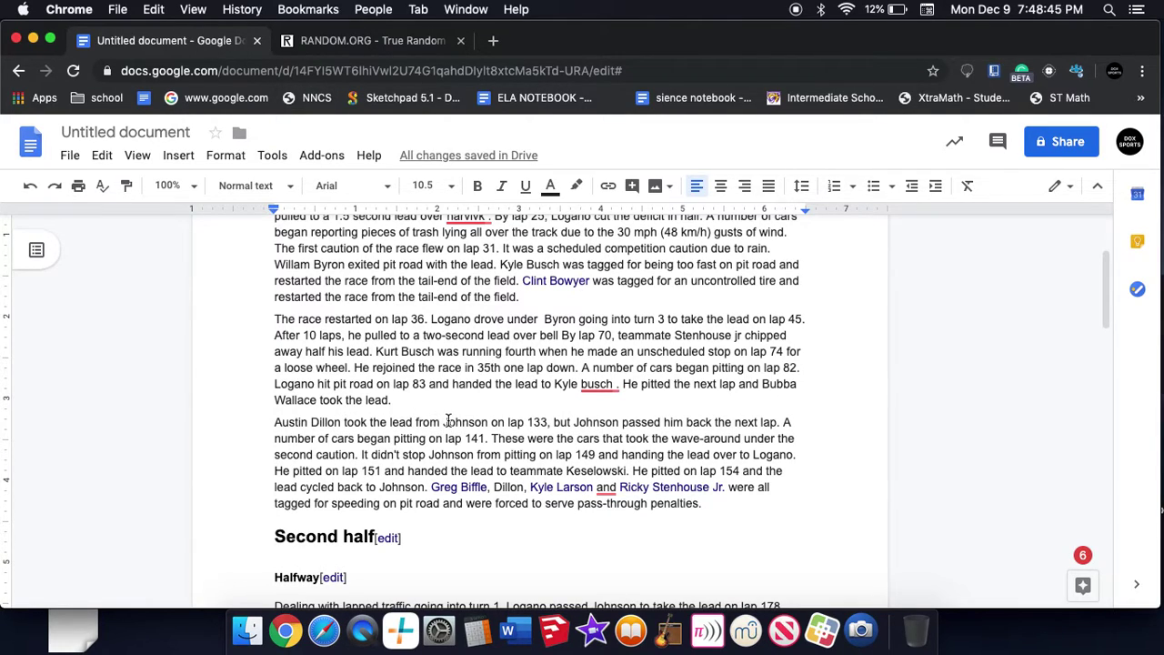
left_click(447, 421)
left_click_drag(448, 421, 490, 422)
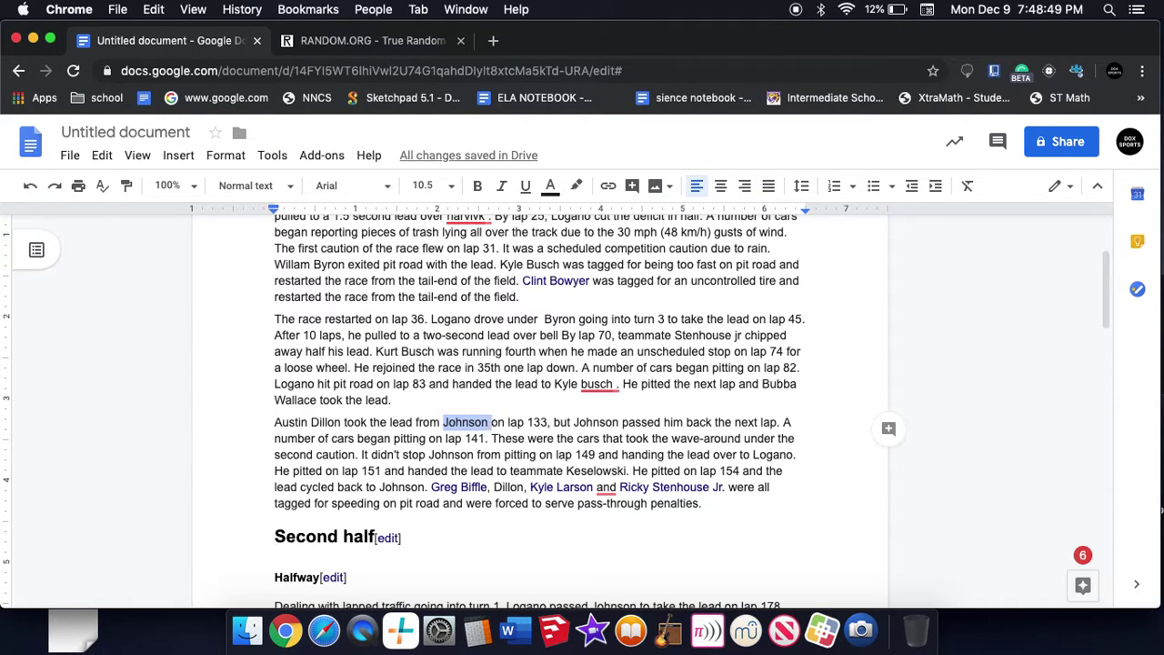
key("BackSpace")
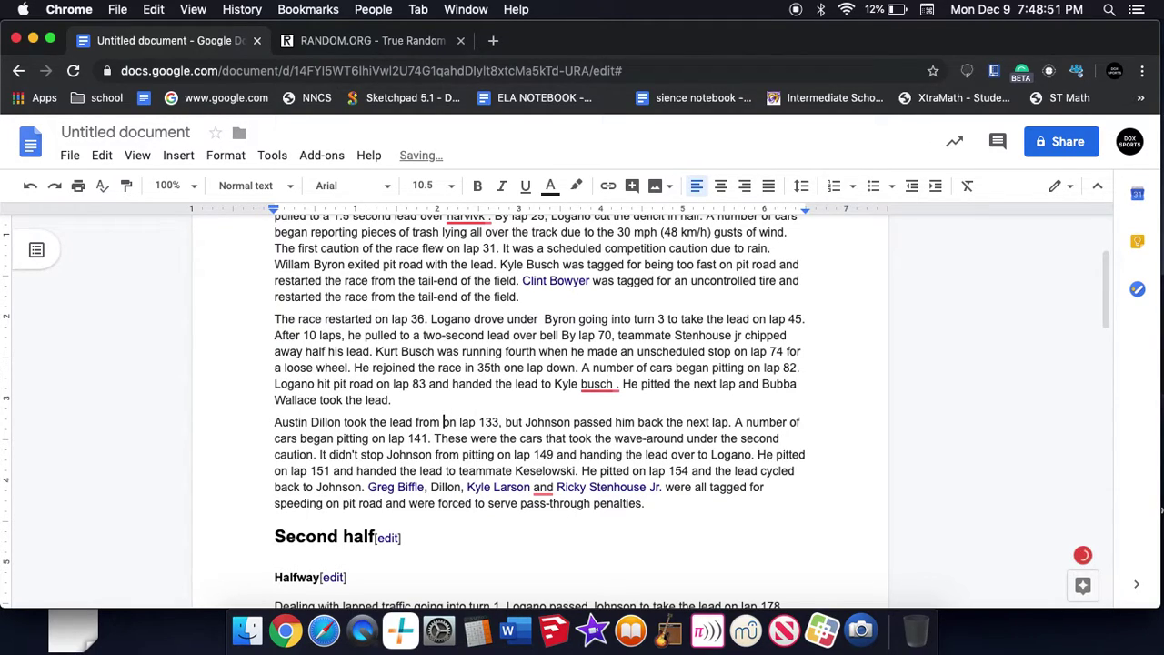
type("WA")
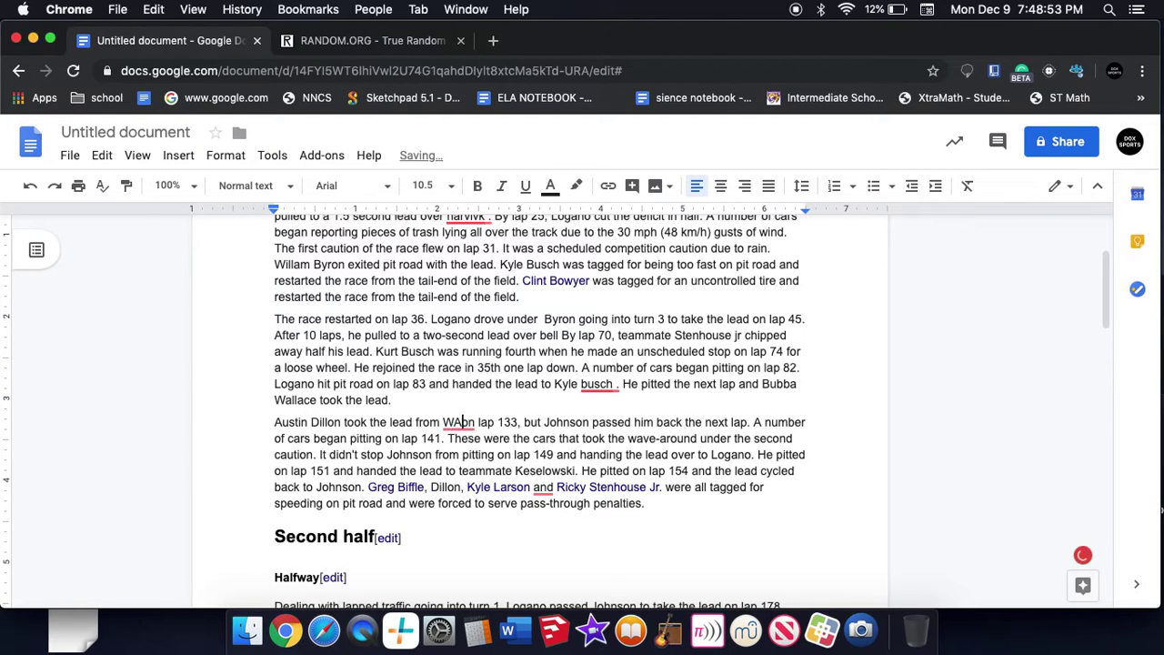
key("BackSpace")
type("all")
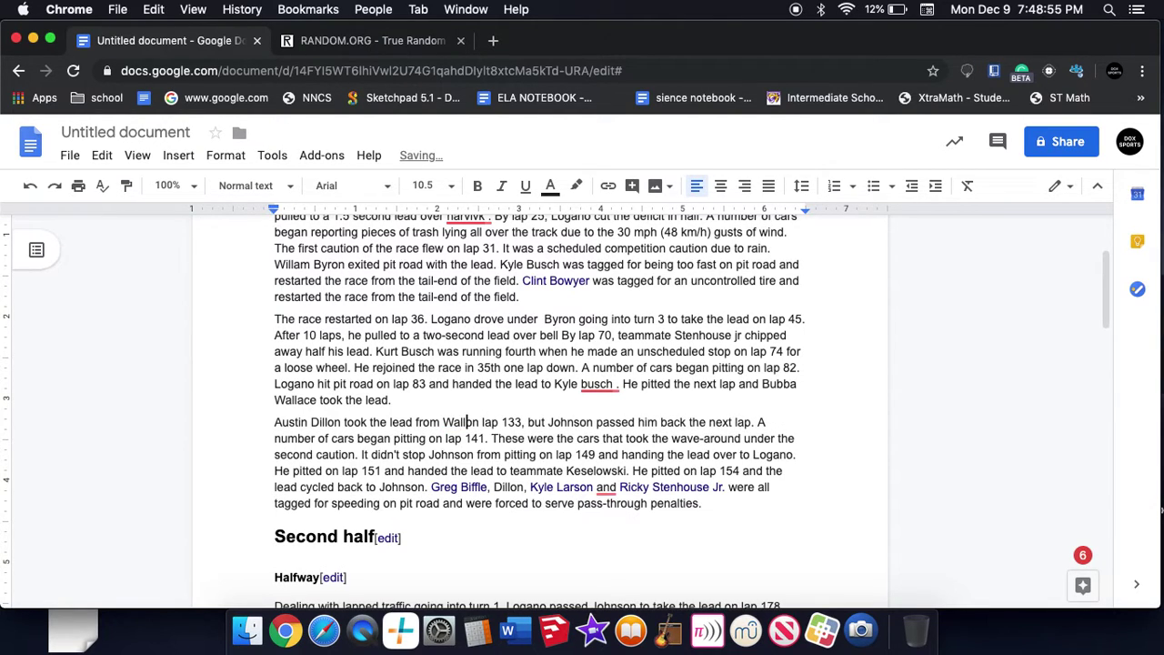
type("ace")
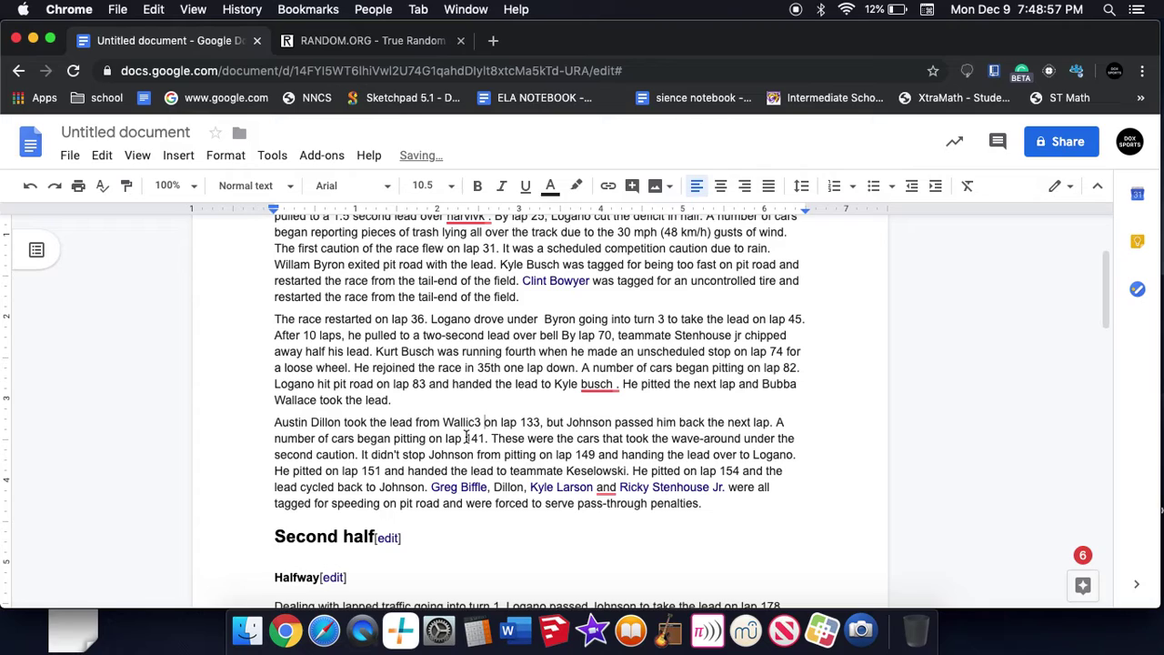
key("BackSpace")
key("BackSpace")
key("BackSpace")
key("BackSpace")
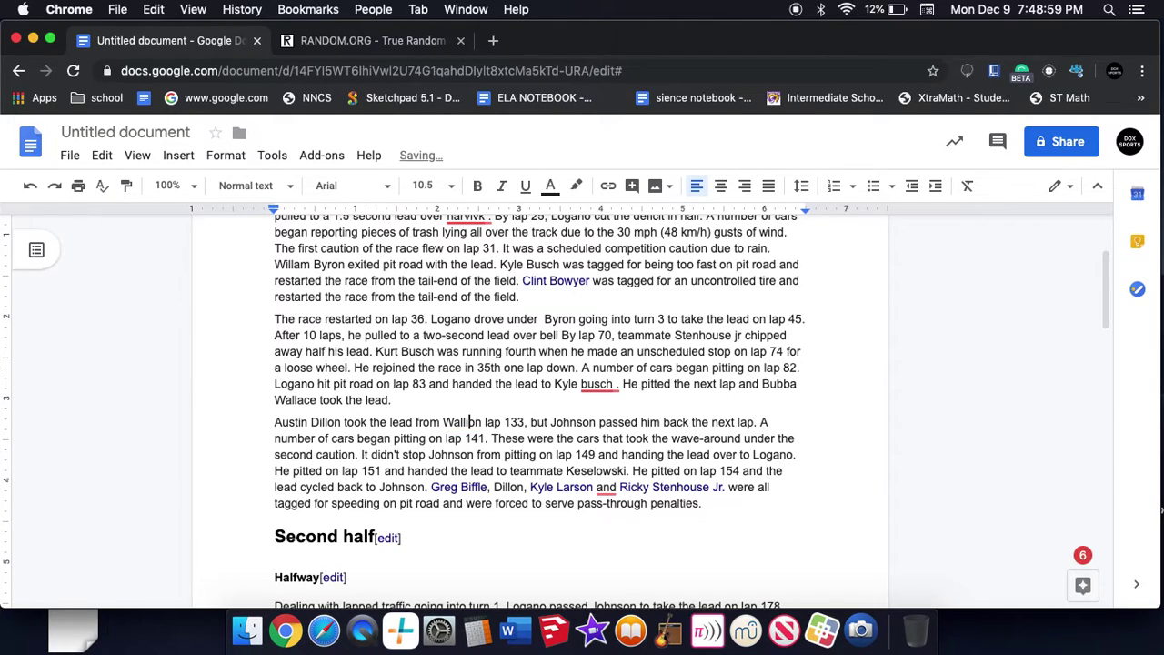
type("ie")
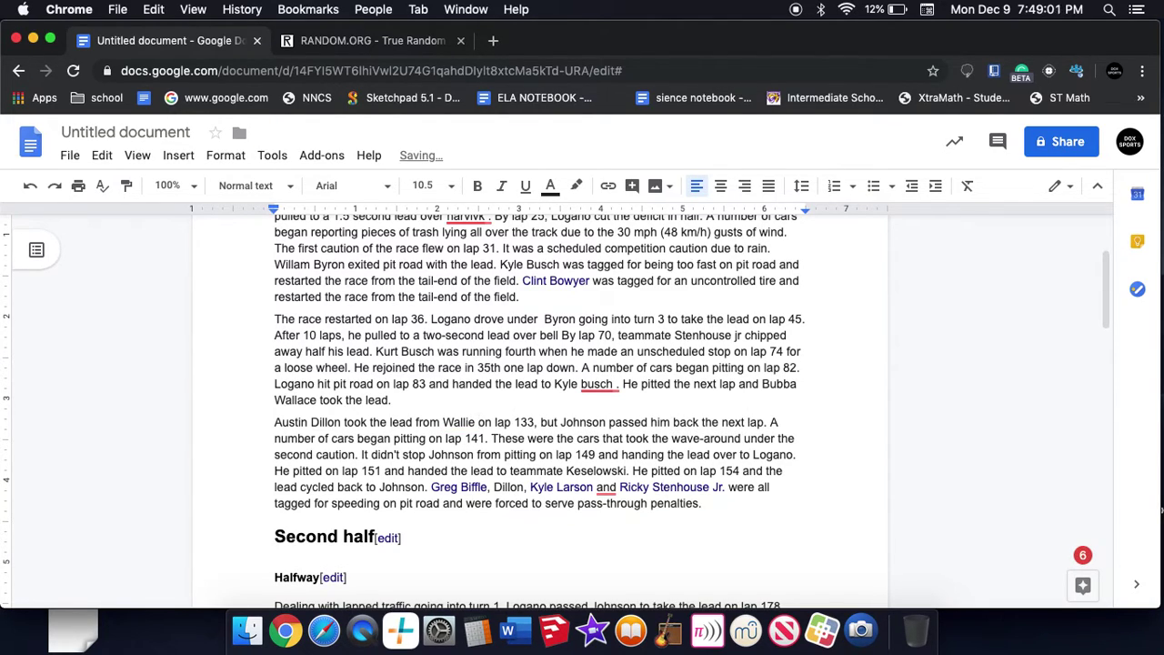
left_click(484, 422)
key("BackSpace")
key("BackSpace")
key("BackSpace")
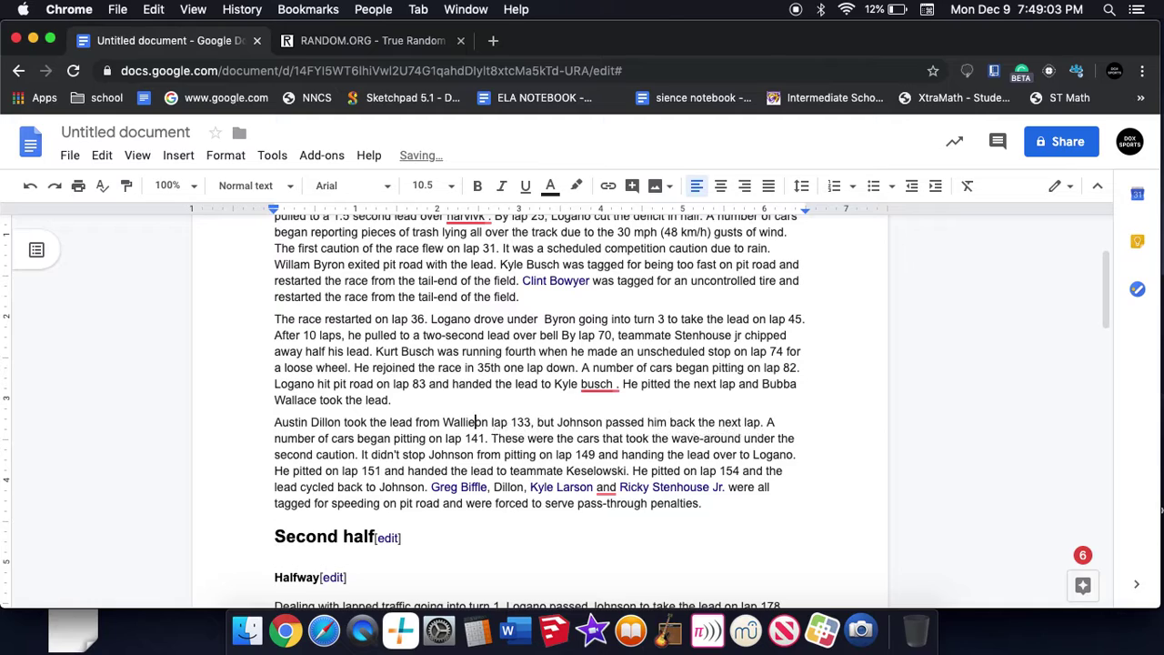
type("ce")
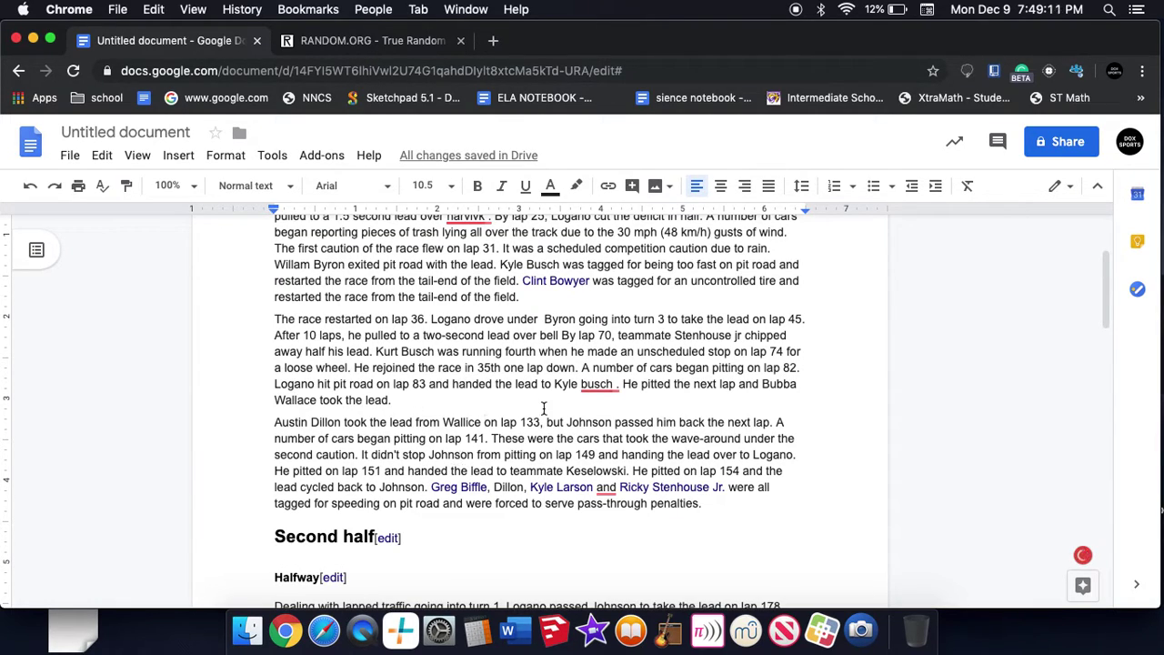
left_click(569, 422)
Replace the second Johnson with Wallice in the lap 133 sentence, then select the pit-stop sentences after lap 141
left_click_drag(569, 422, 611, 422)
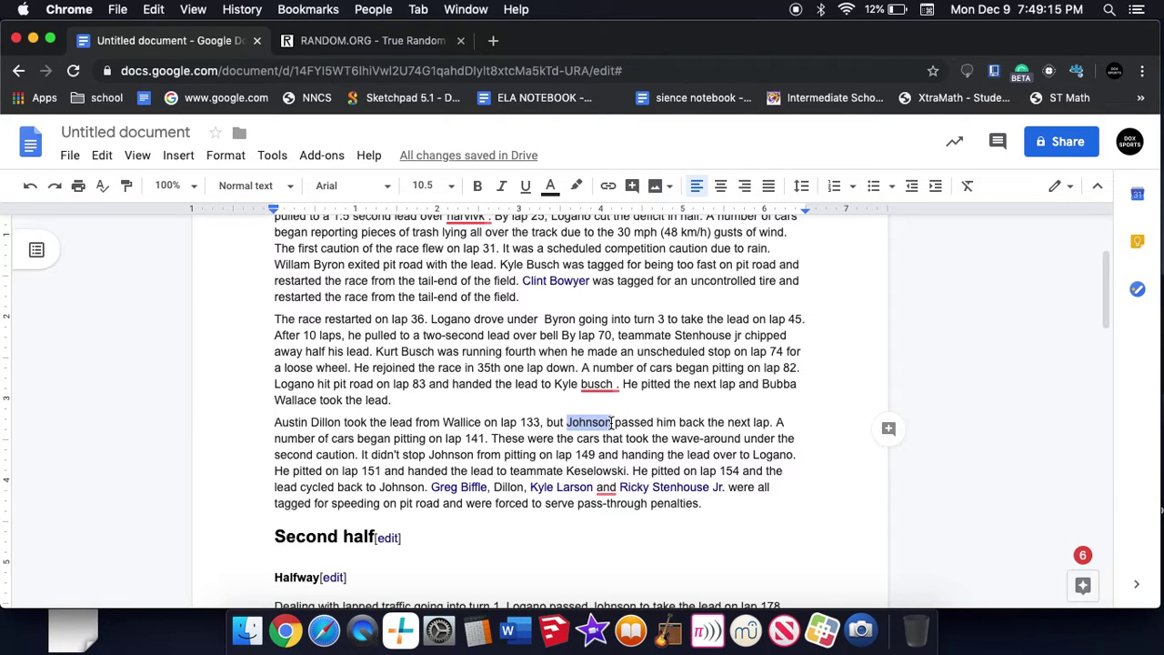
key("BackSpace")
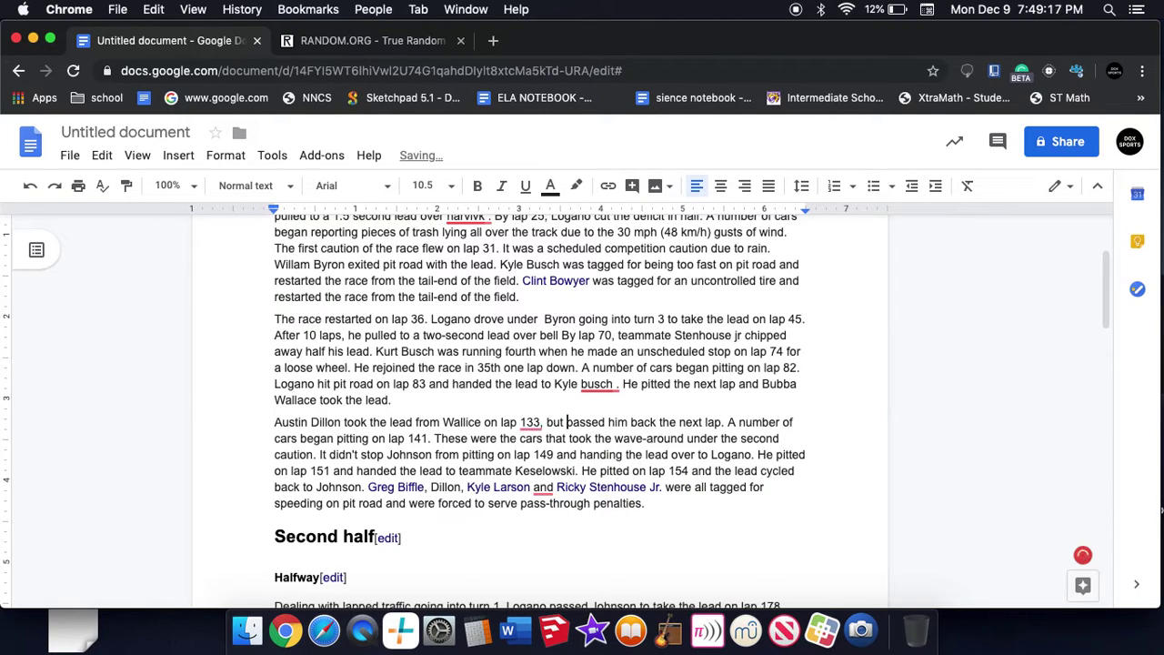
type("WA")
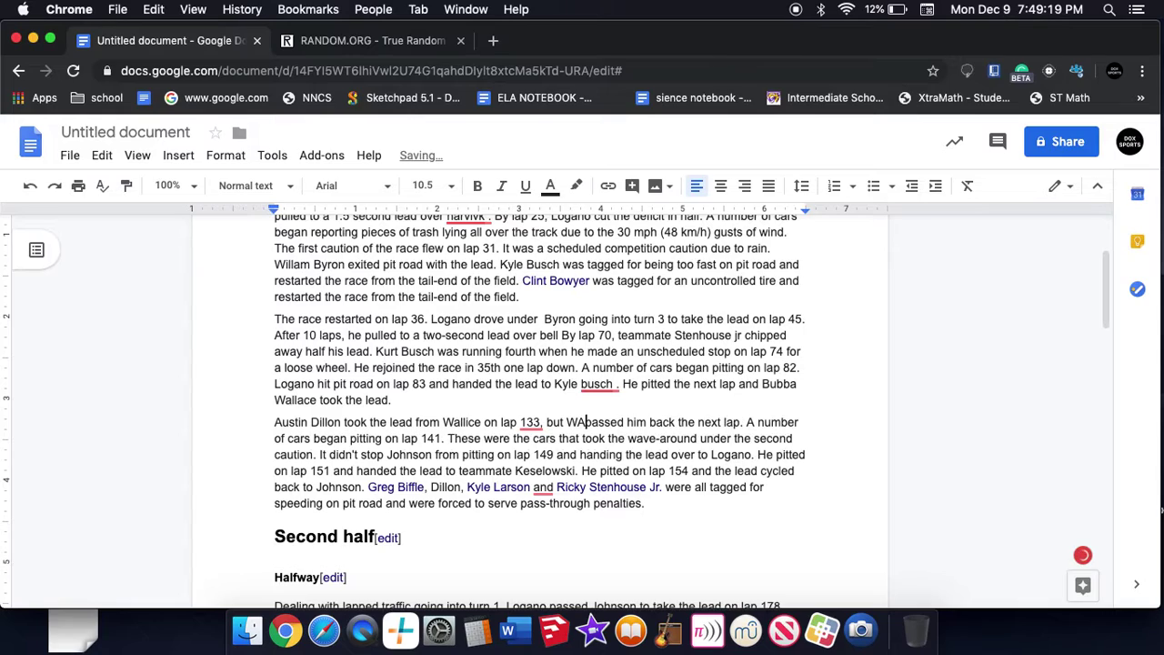
key("BackSpace")
type("all")
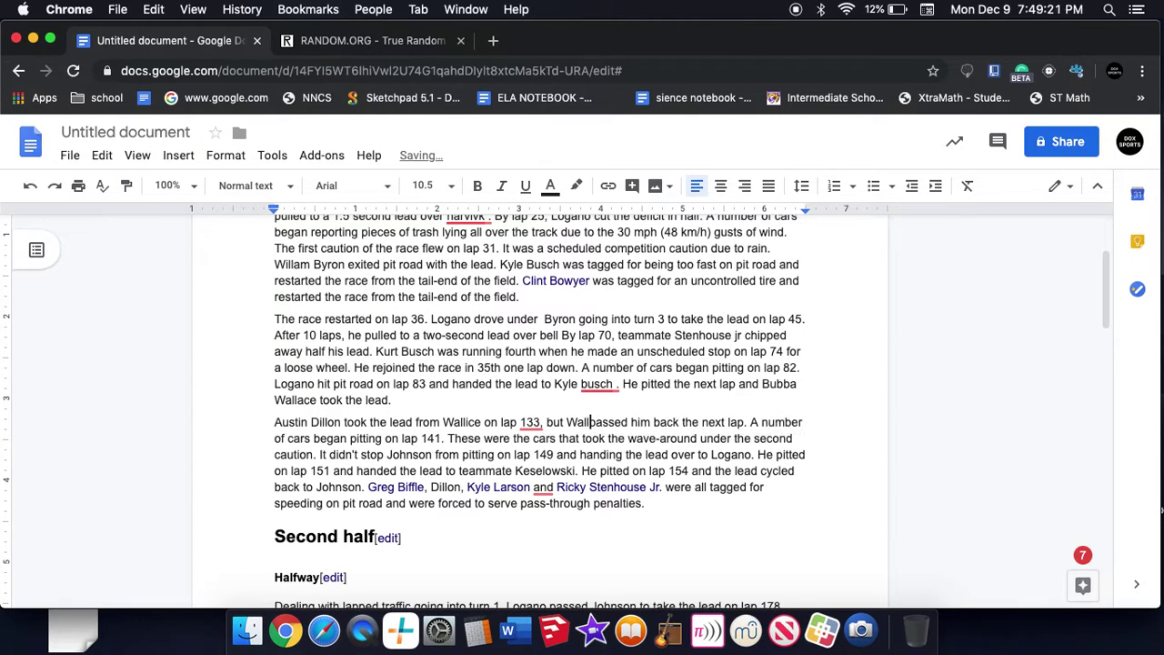
type("ic")
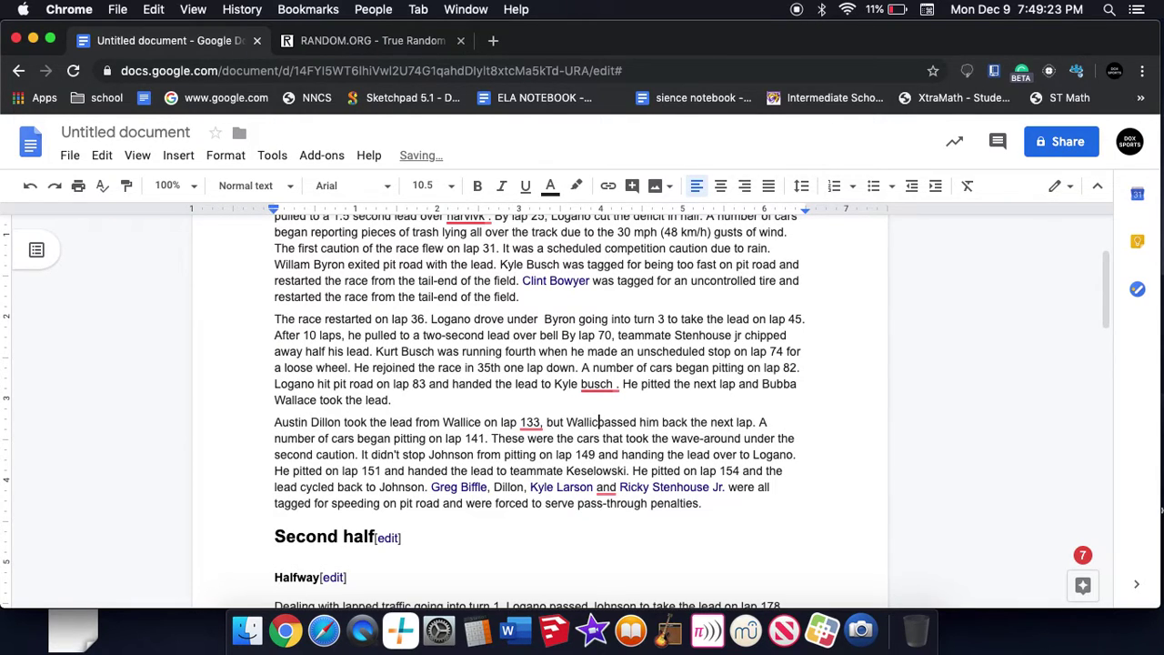
type("e")
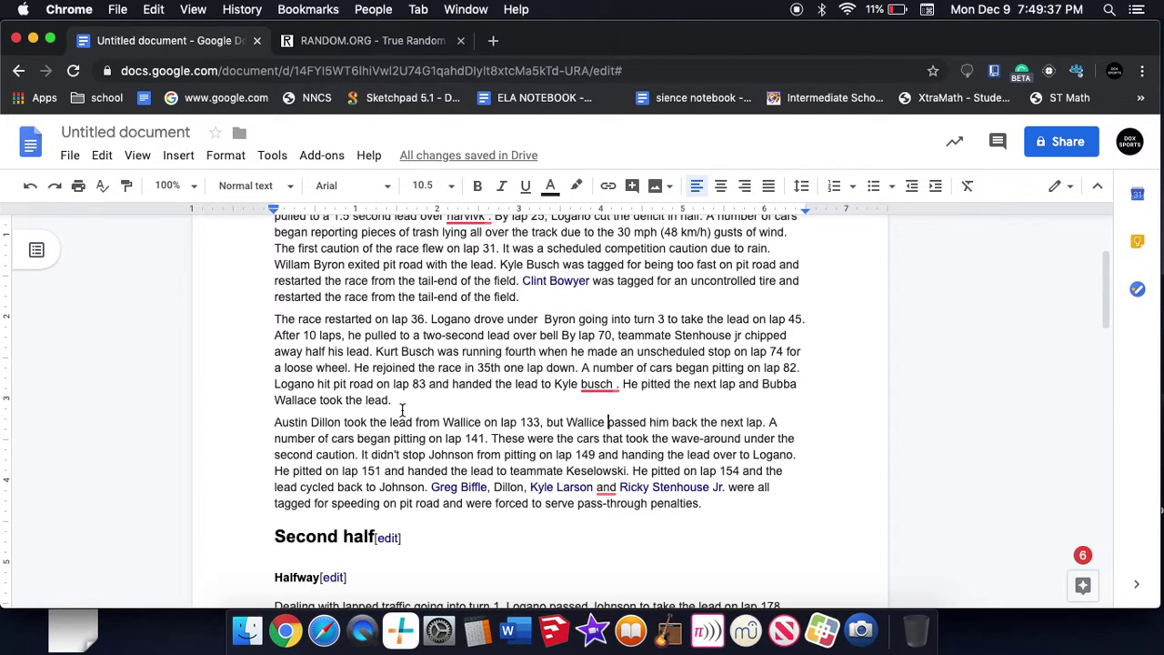
left_click(495, 439)
left_click_drag(362, 455, 701, 476)
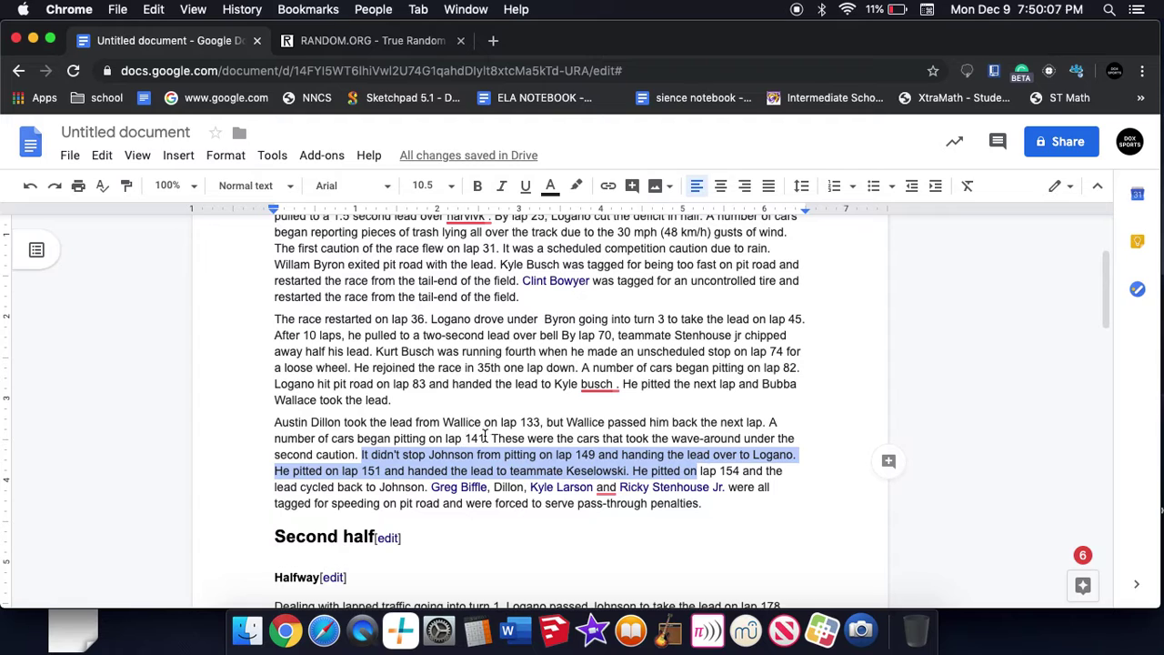
Delete everything from 'These' through the Second half heading, leaving Halfway on its own line
left_click_drag(497, 438, 761, 519)
key("BackSpace")
scroll(761, 519, "down", 1)
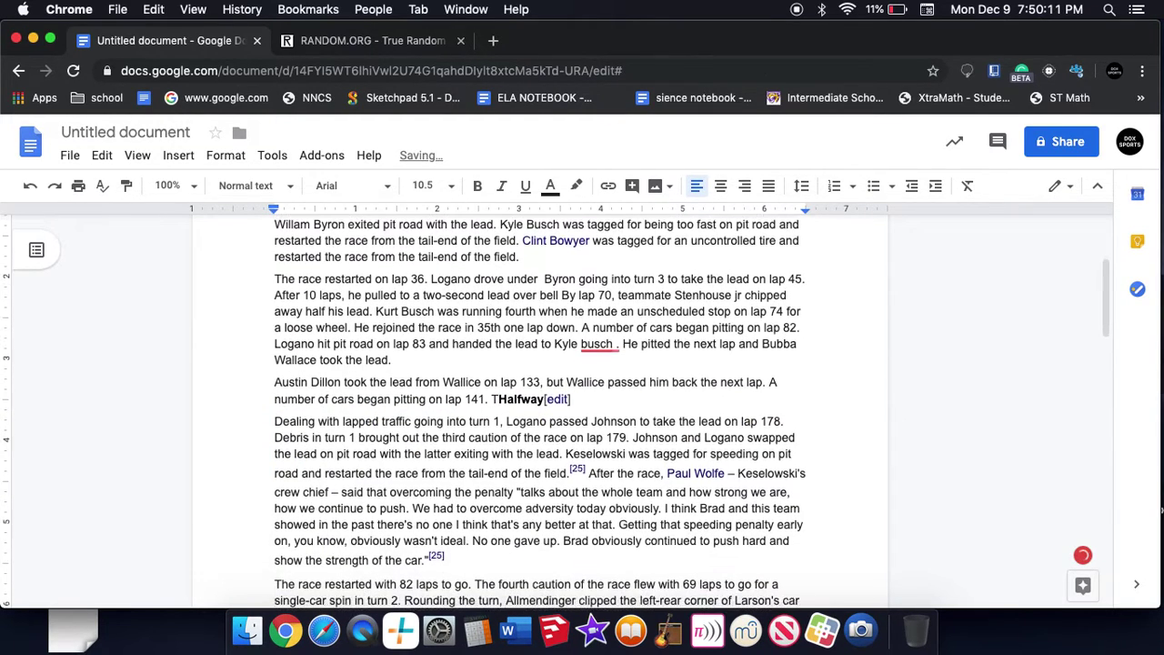
key("Return")
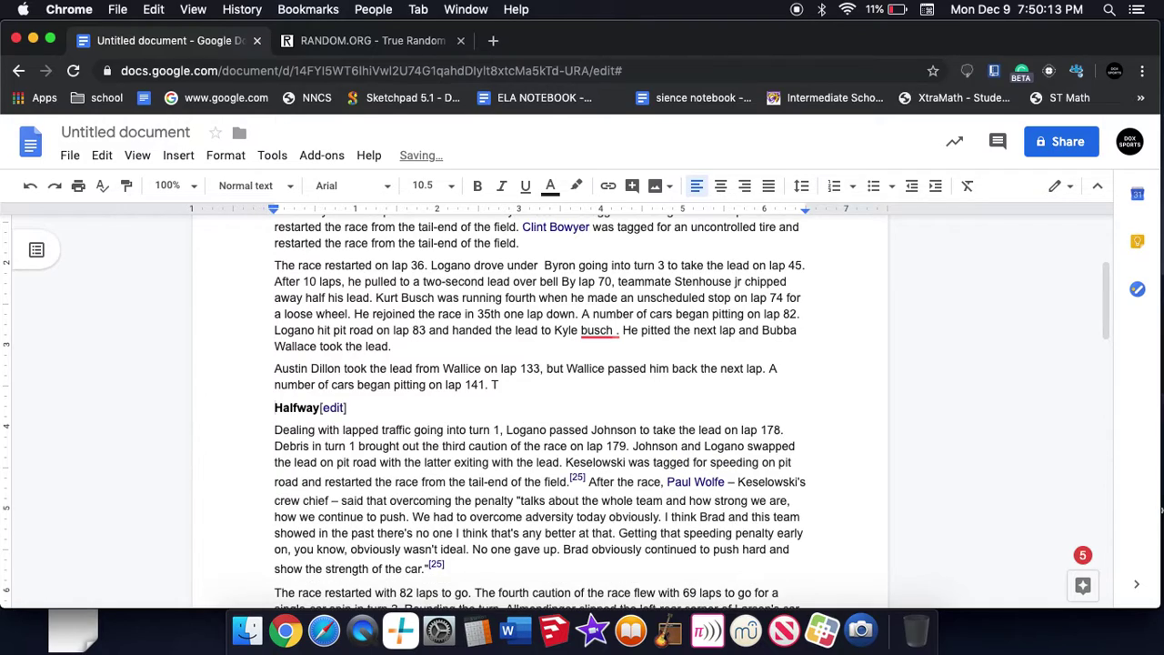
scroll(540, 412, "down", 2)
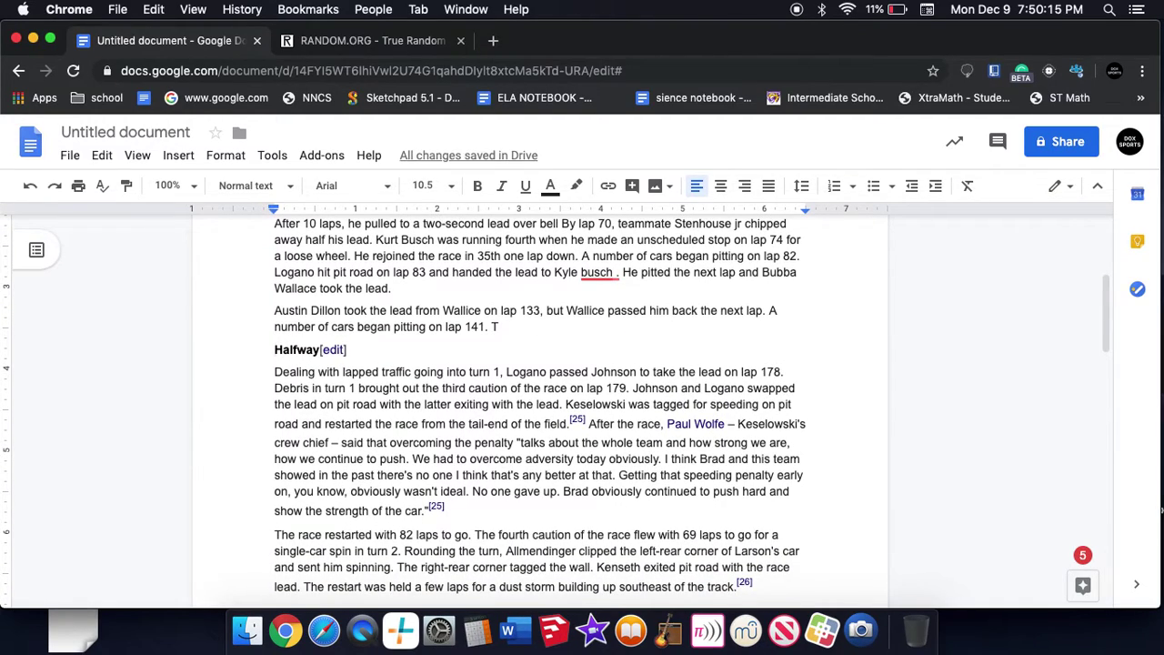
Replace Logano with Austin after turn 1, fixing the stray S and doubled space
scroll(540, 412, "down", 3)
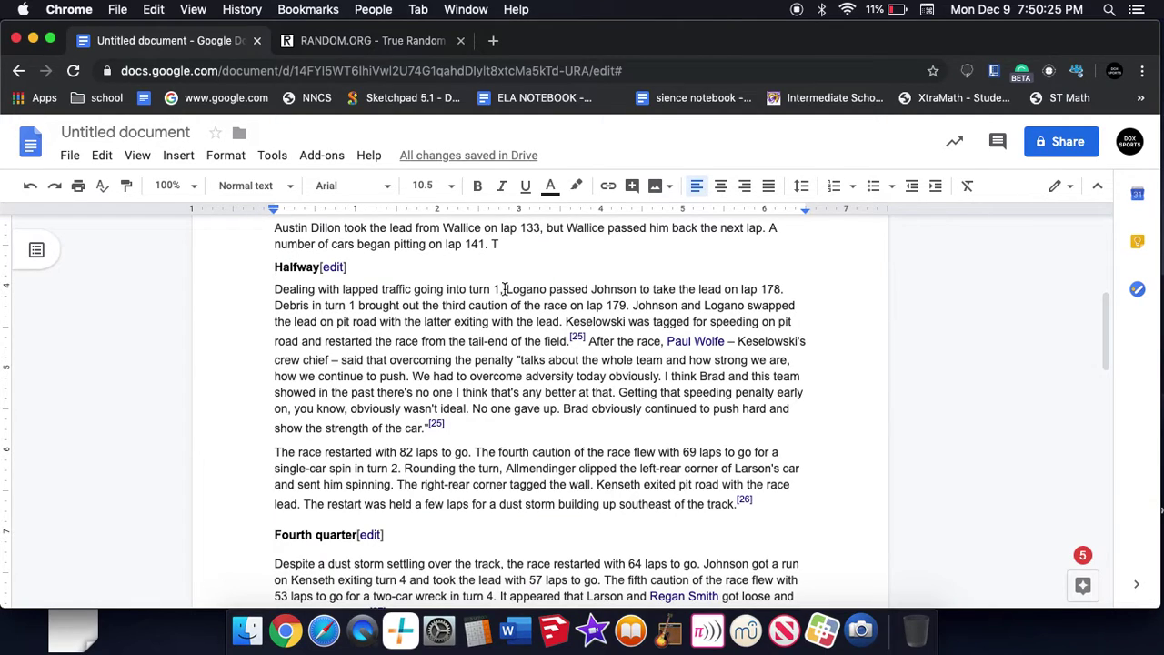
left_click_drag(504, 288, 546, 288)
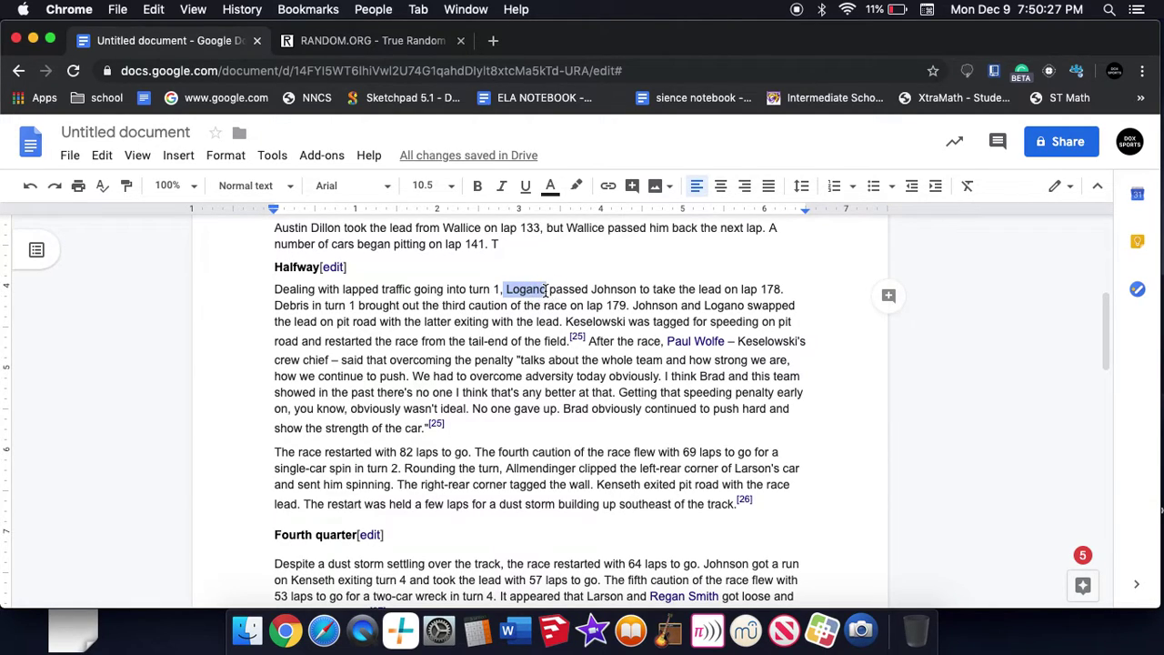
key("BackSpace")
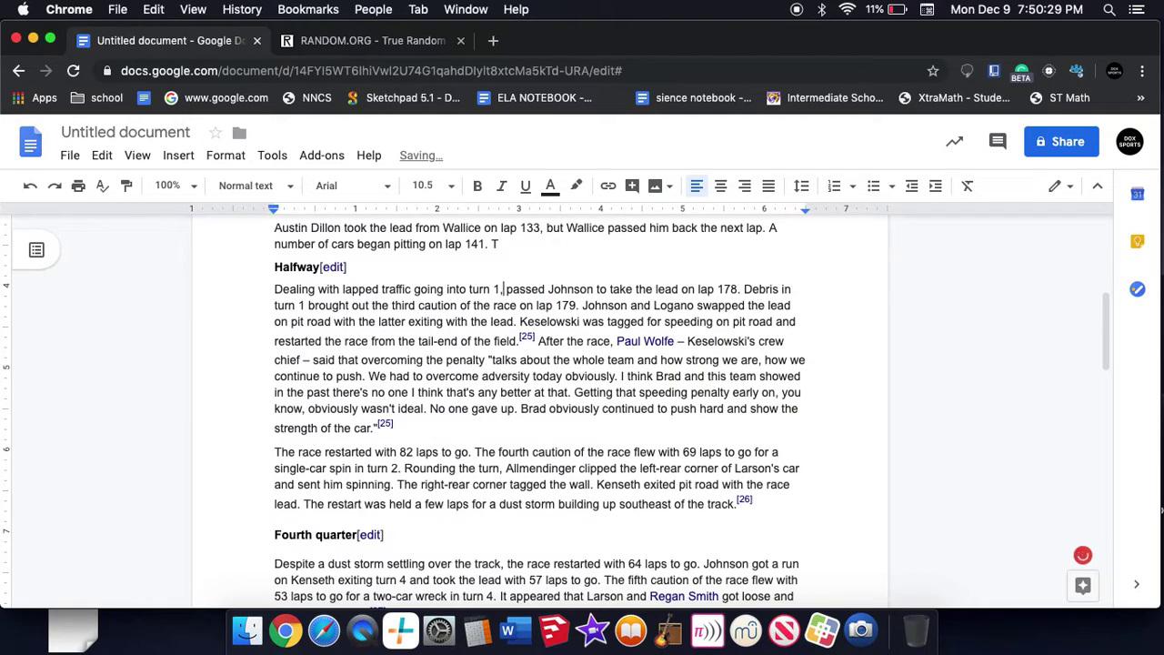
type("SAu")
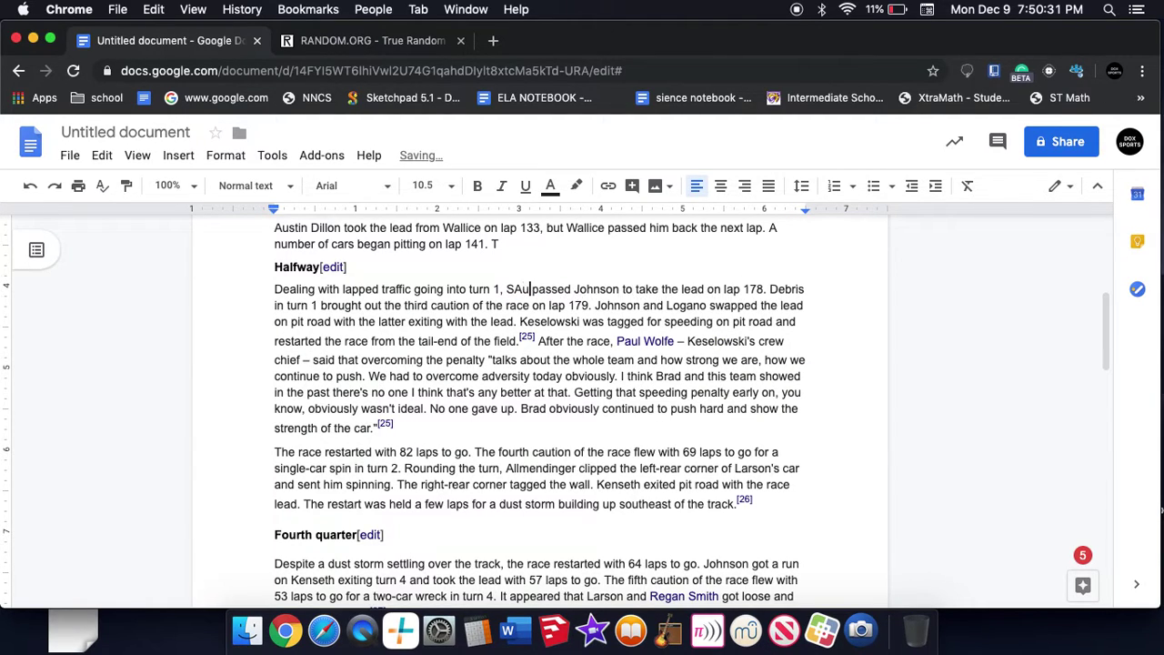
type("stin")
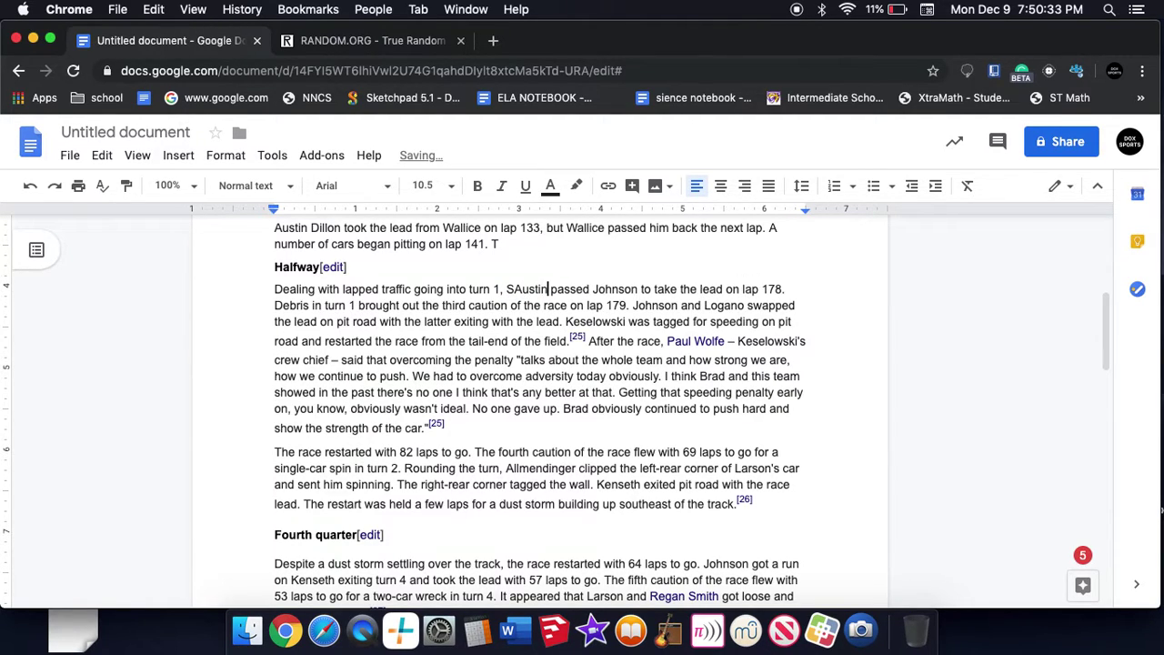
left_click(539, 290)
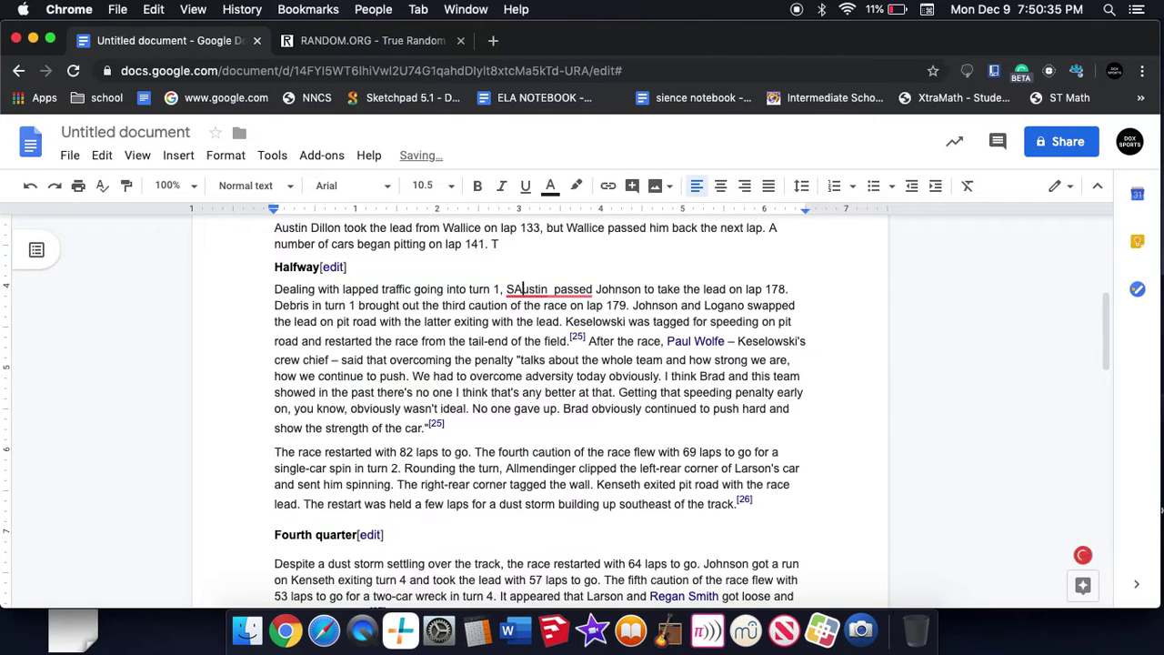
key("BackSpace")
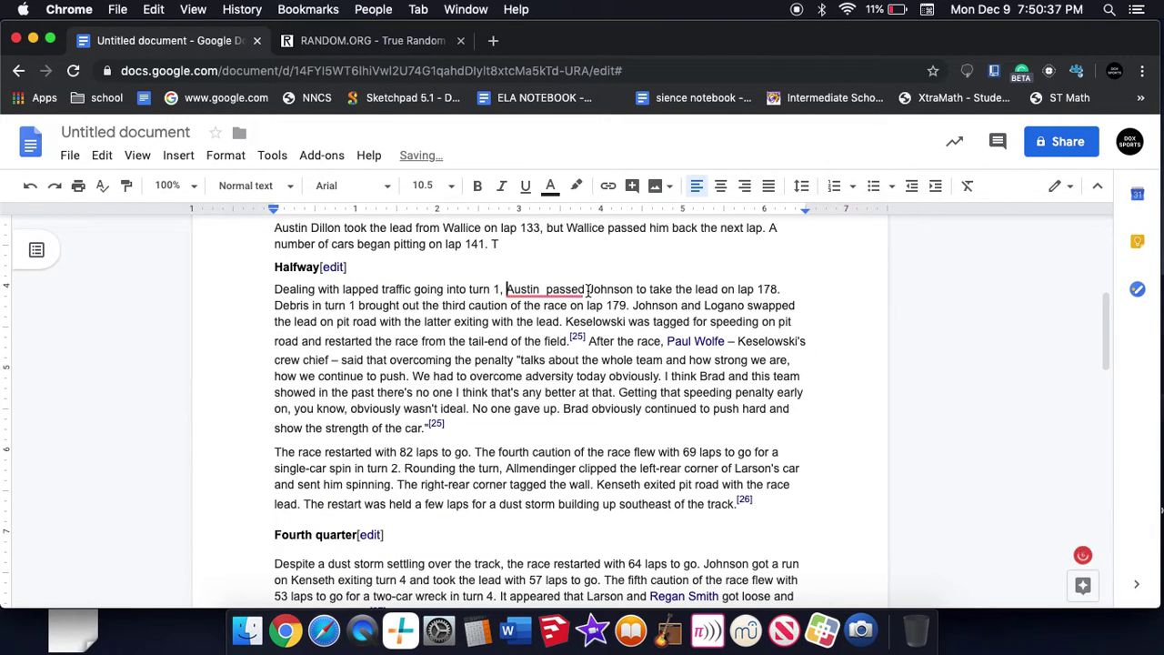
left_click(588, 289)
mouse_move(540, 291)
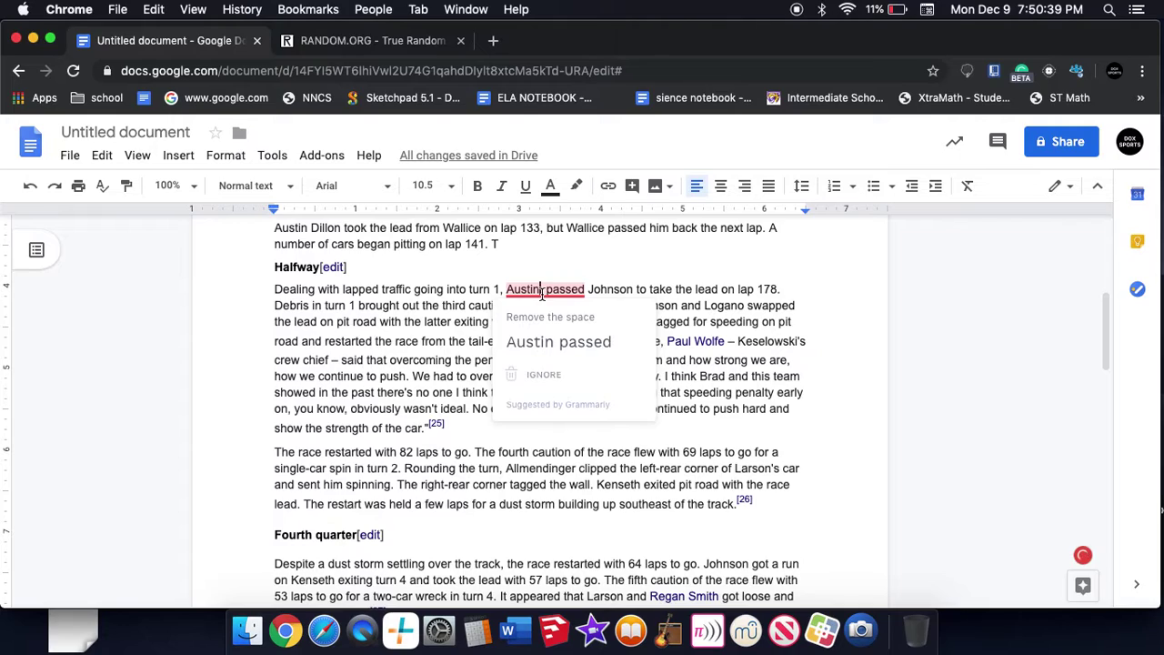
left_click(549, 320)
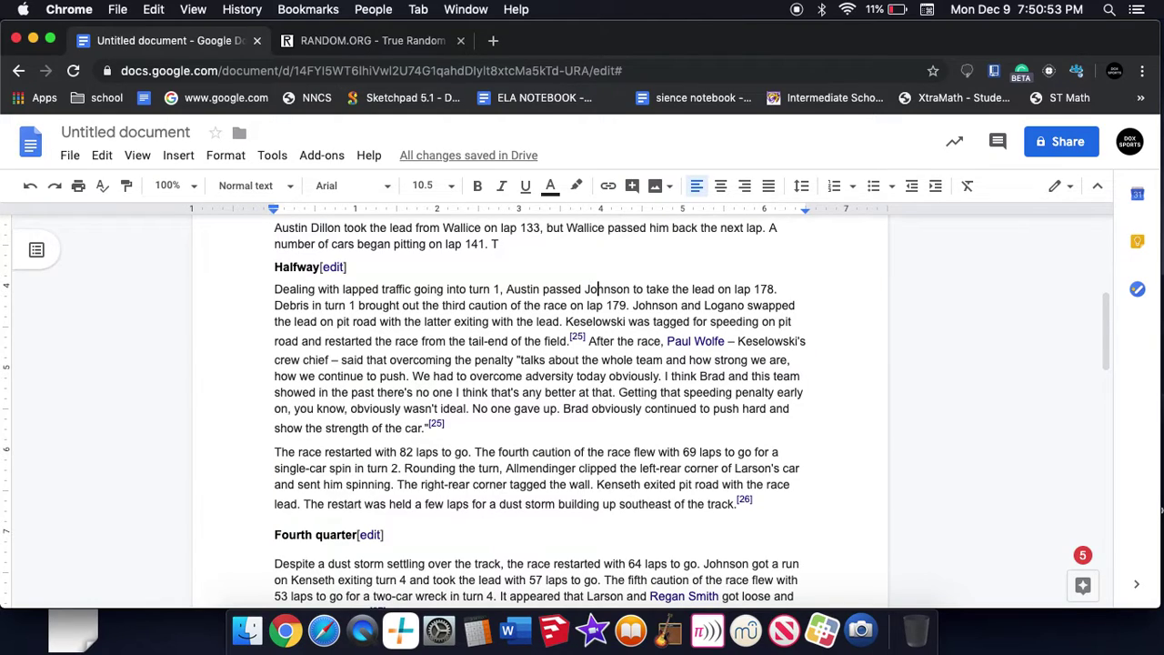
Replace Johnson with Bubba so Austin passes Bubba for the lead on lap 178
left_click(610, 289)
key("BackSpace")
key("BackSpace")
key("BackSpace")
key("BackSpace")
key("BackSpace")
key("BackSpace")
key("BackSpace")
key("BackSpace")
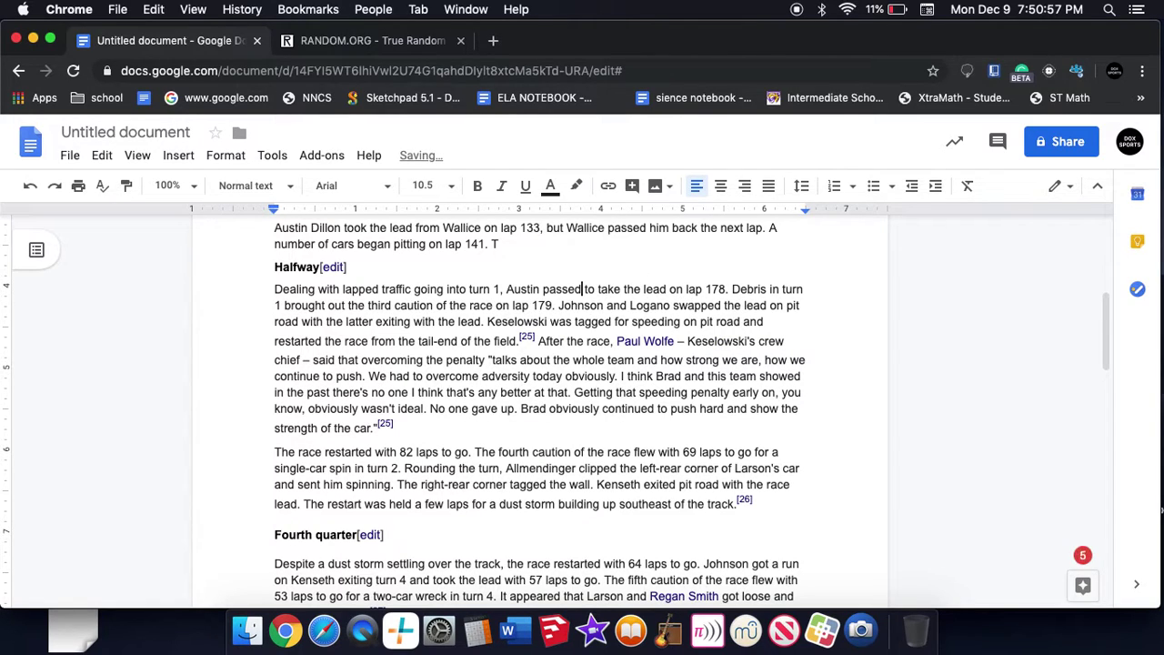
type("Bu ")
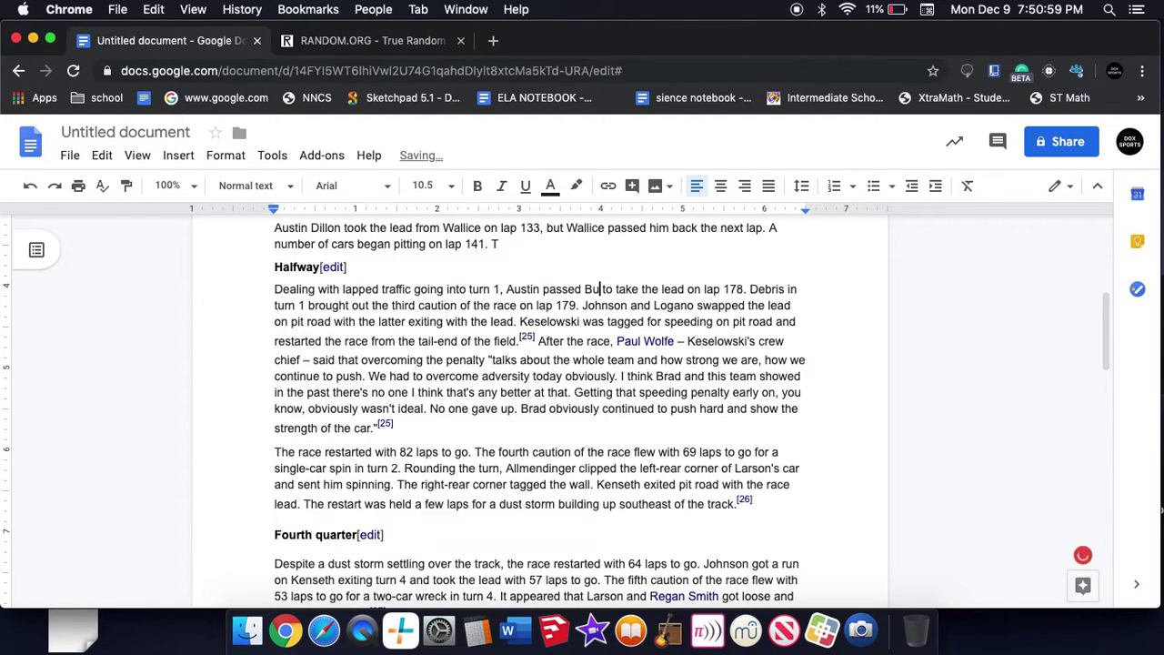
type("bba")
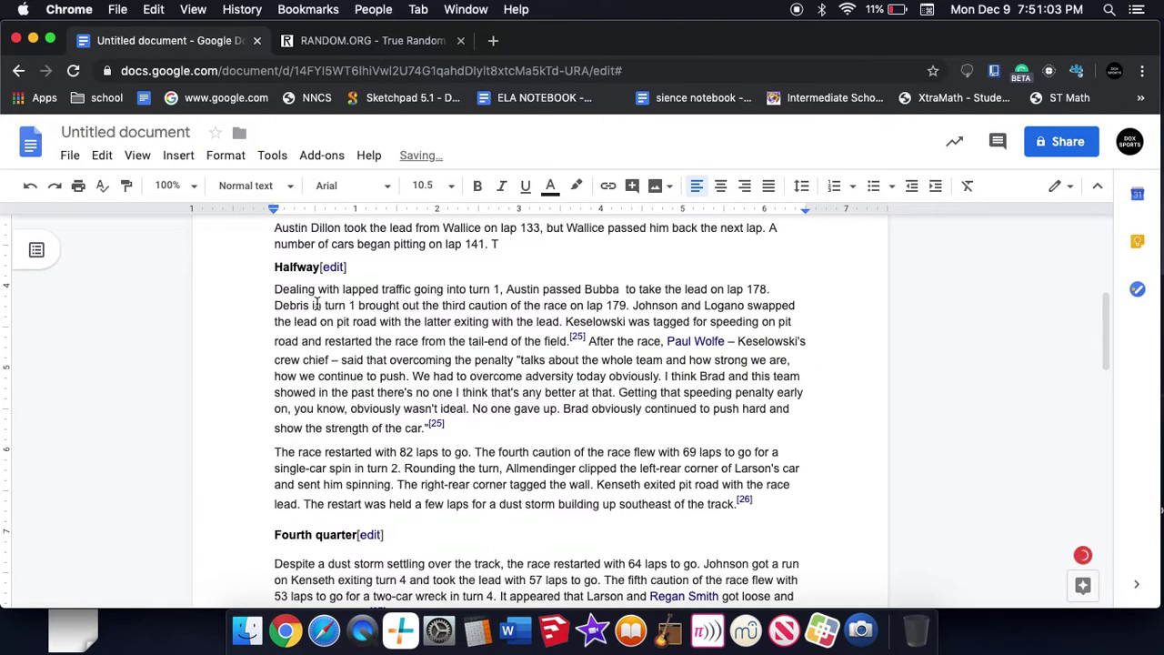
left_click(626, 290)
left_click_drag(713, 288, 822, 451)
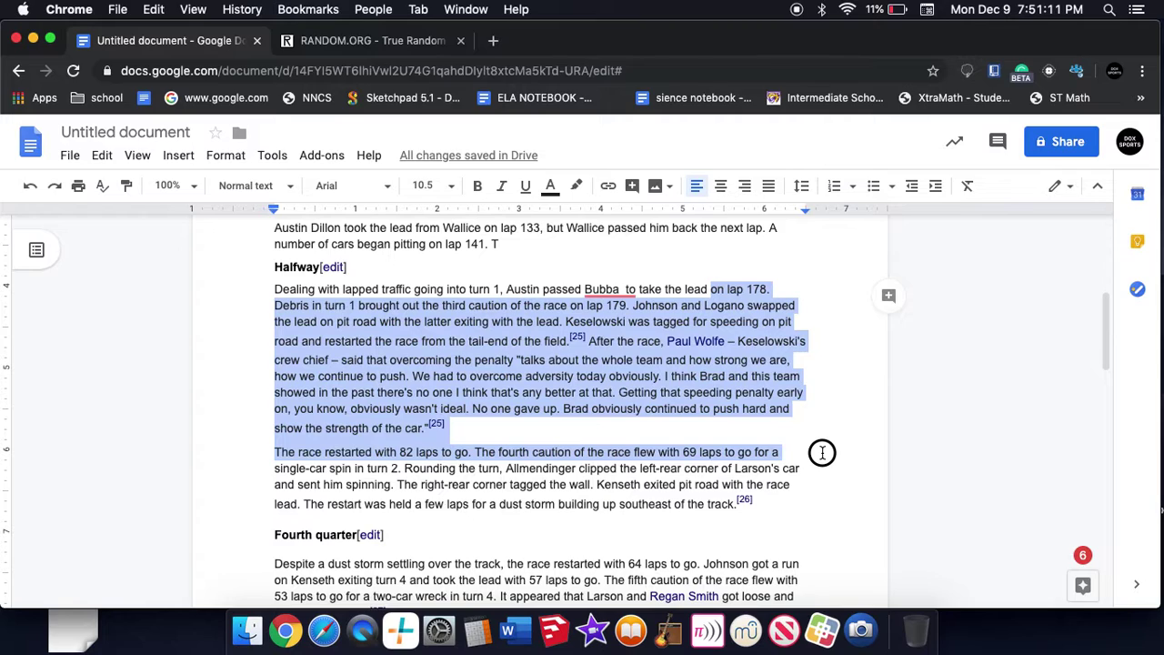
Delete the extra Halfway text after lap 178 and the 'Despite a dust storm' paragraph
left_click_drag(822, 452, 488, 518)
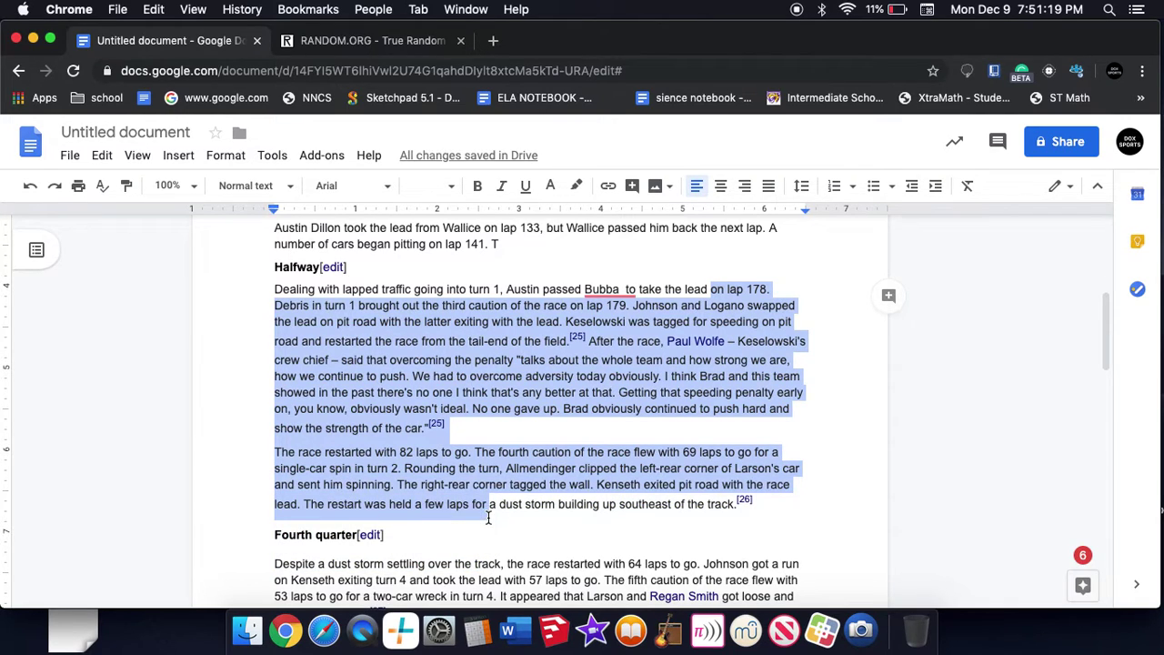
key("BackSpace")
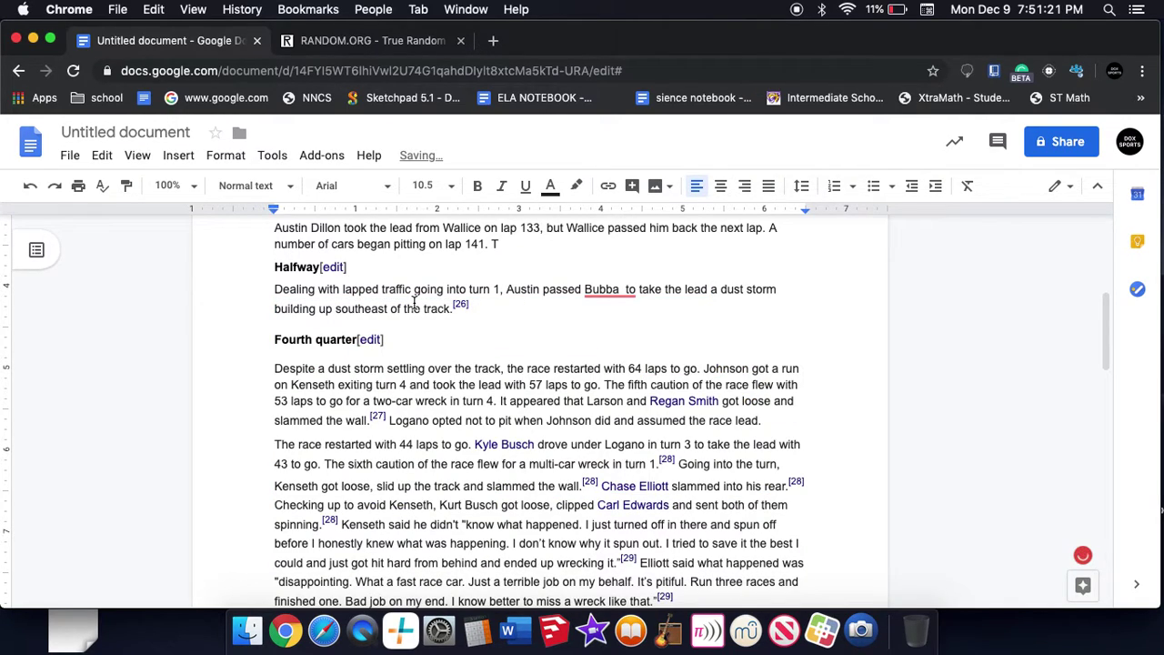
left_click_drag(241, 376, 849, 417)
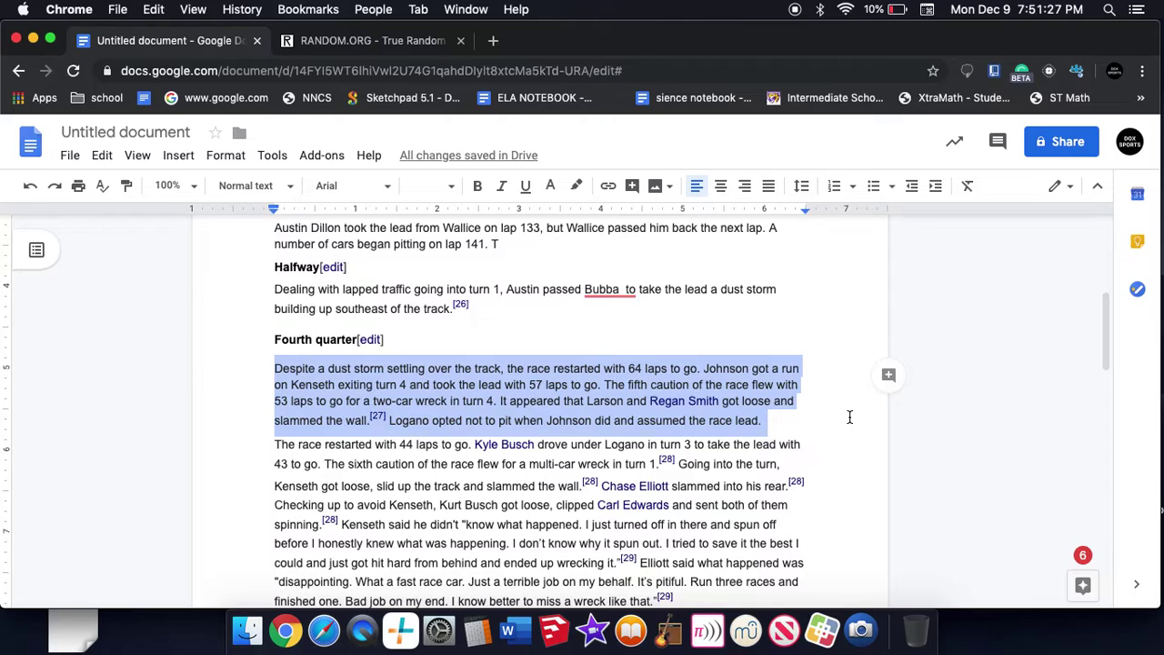
key("BackSpace")
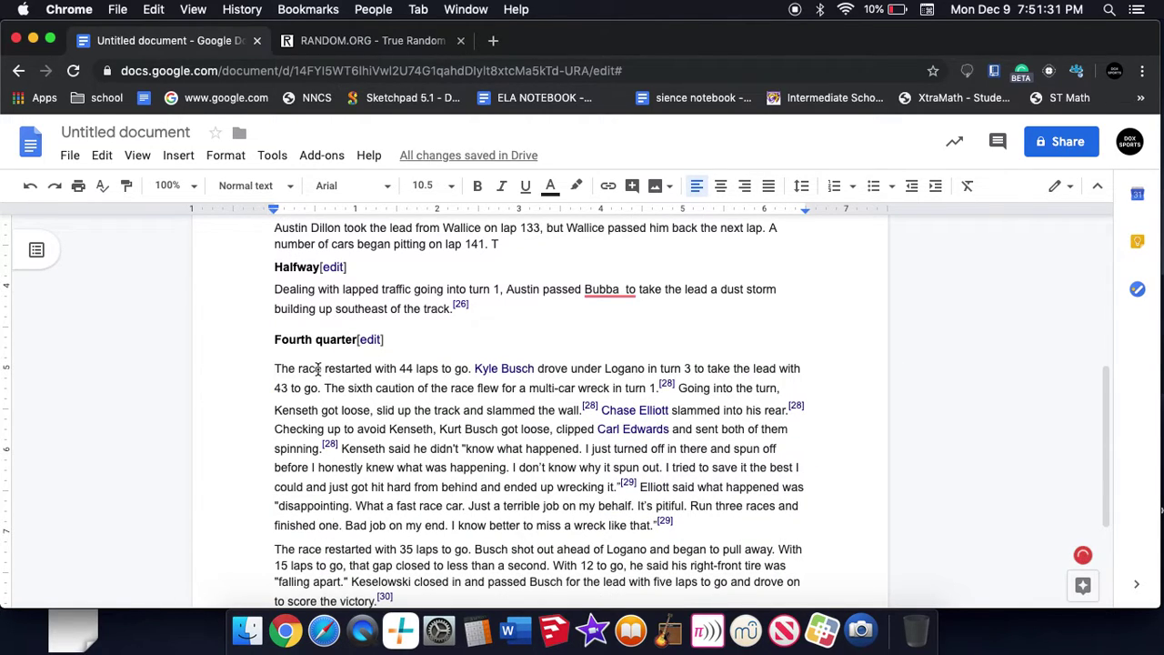
Delete 'The race restarted with' so the Fourth quarter opens at '44 laps to go'
left_click_drag(283, 368, 397, 368)
key("BackSpace")
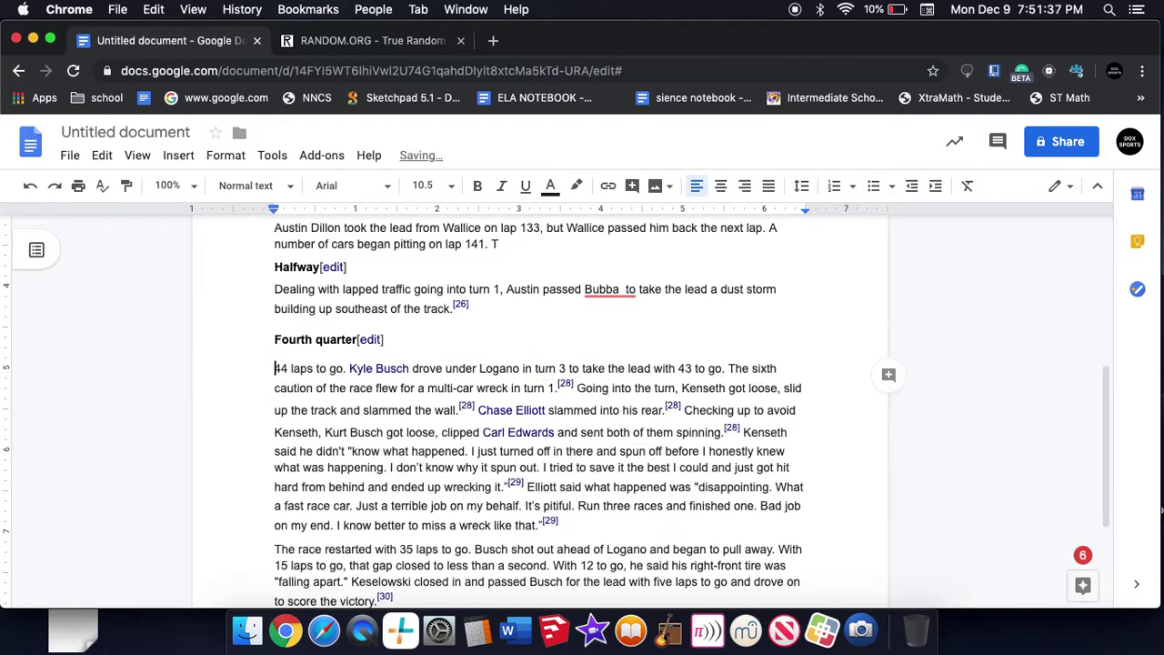
left_click(334, 42)
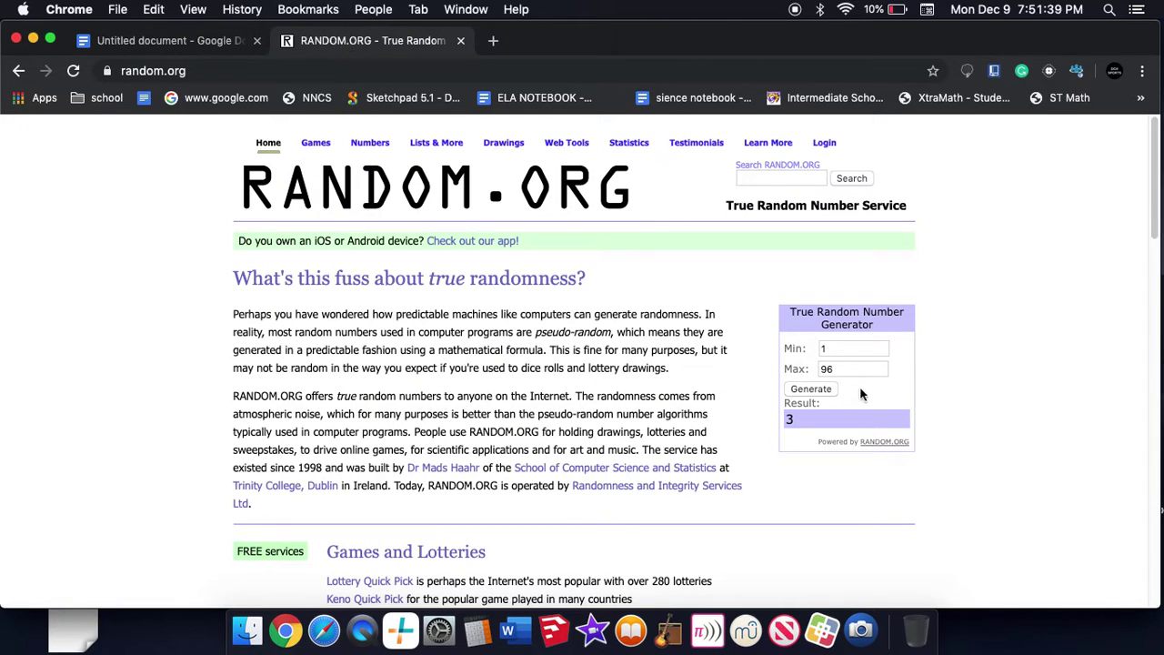
Draw random numbers from 1 to 96 until 66 comes up, then return to the recap
left_click(809, 390)
left_click(805, 395)
left_click(805, 395)
left_click(789, 390)
left_click(789, 390)
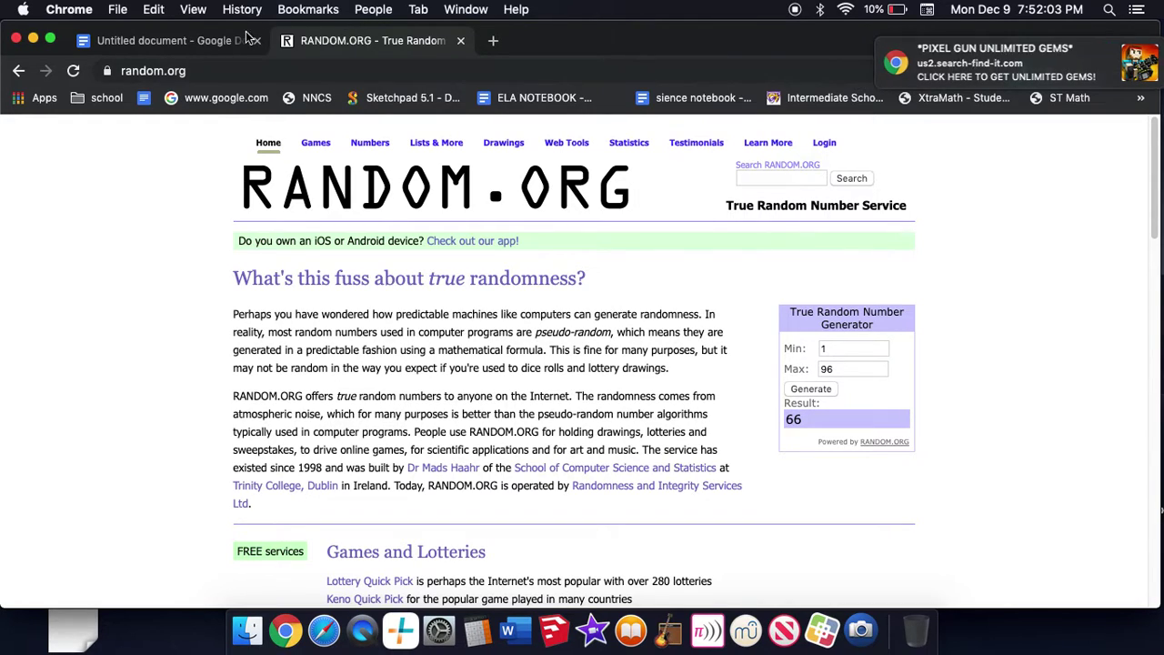
left_click(218, 47)
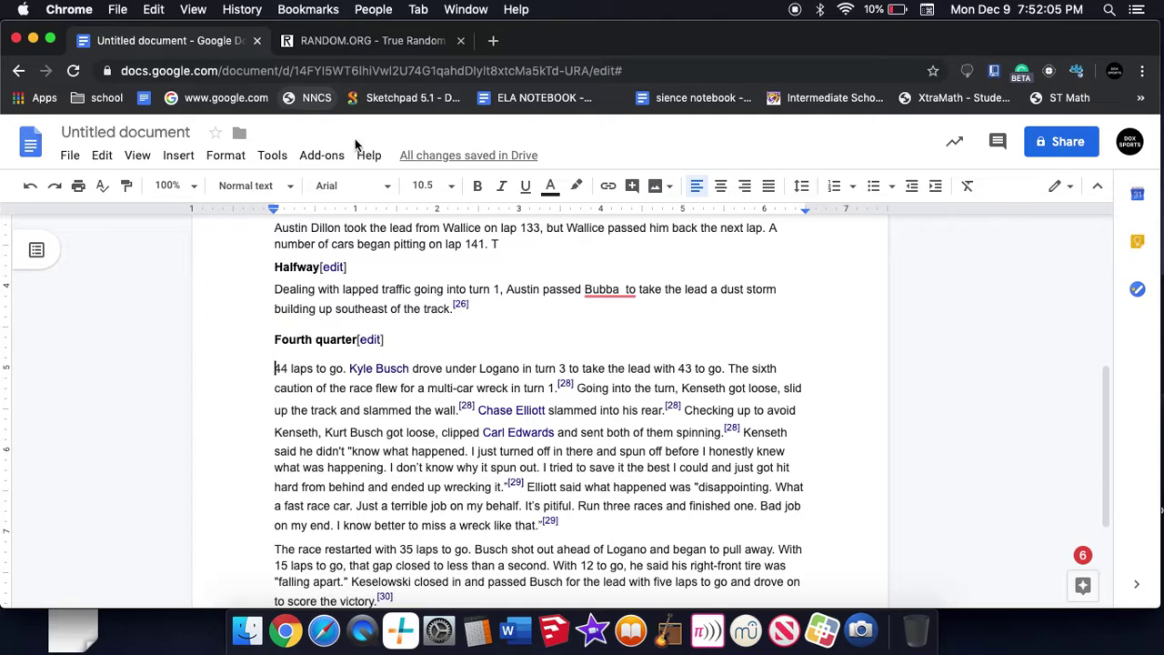
Replace Kyle Busch with Gase and Logano with A DILLON in the turn 3 sentence
left_click_drag(351, 367, 412, 367)
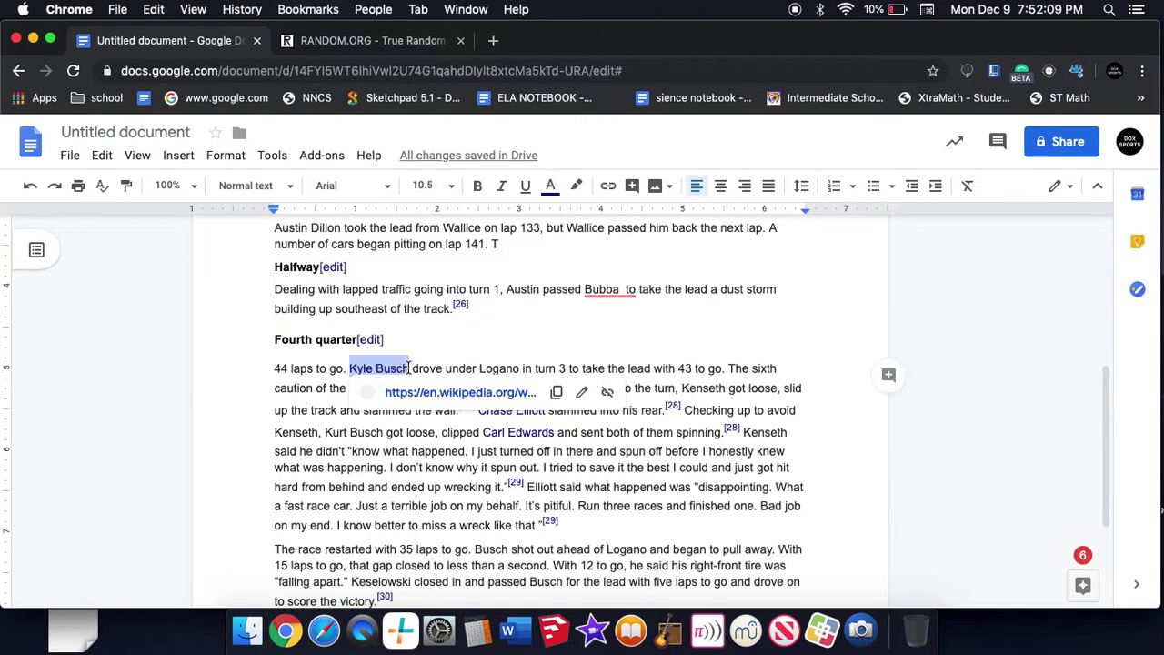
key("BackSpace")
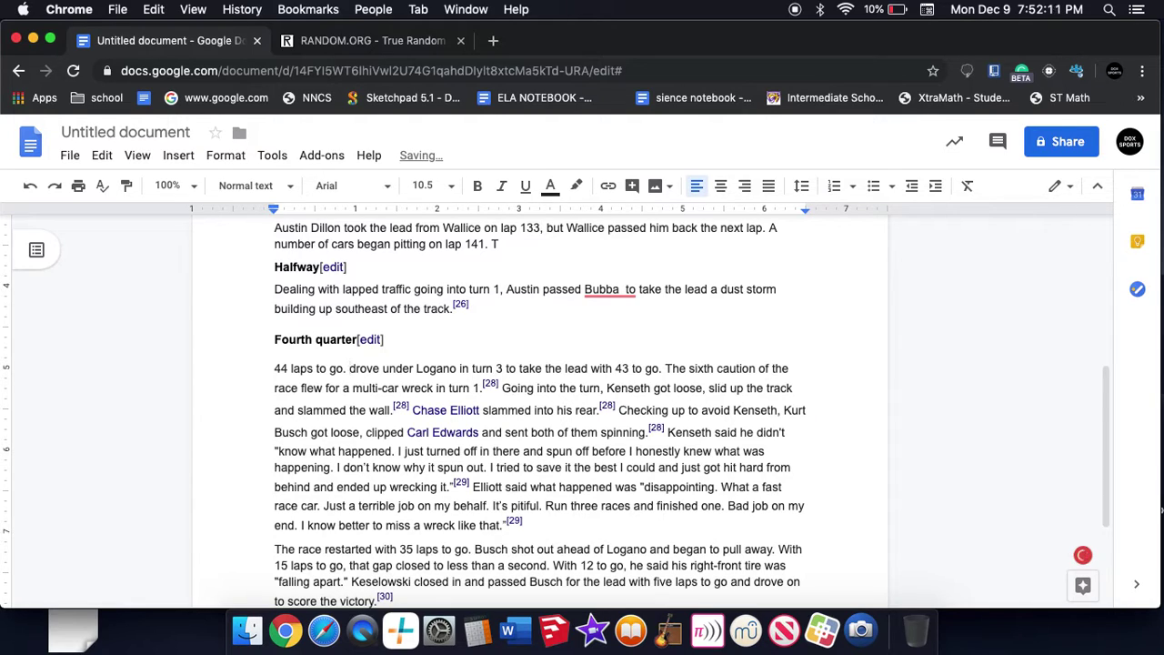
type("Gase")
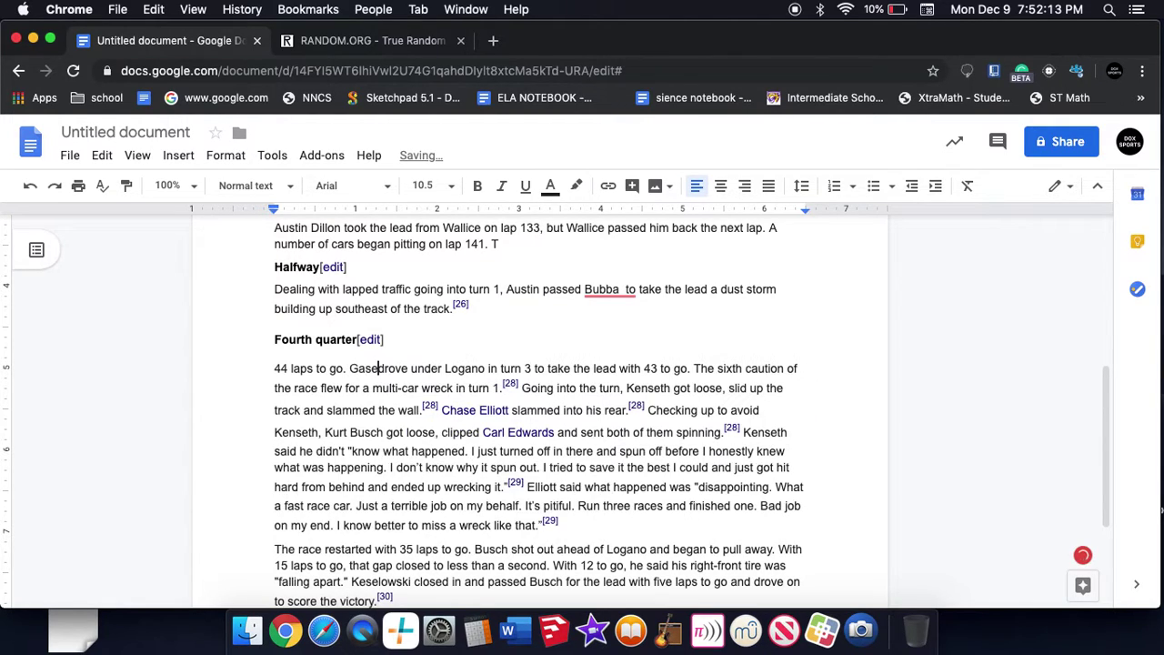
left_click_drag(447, 367, 492, 368)
key("BackSpace")
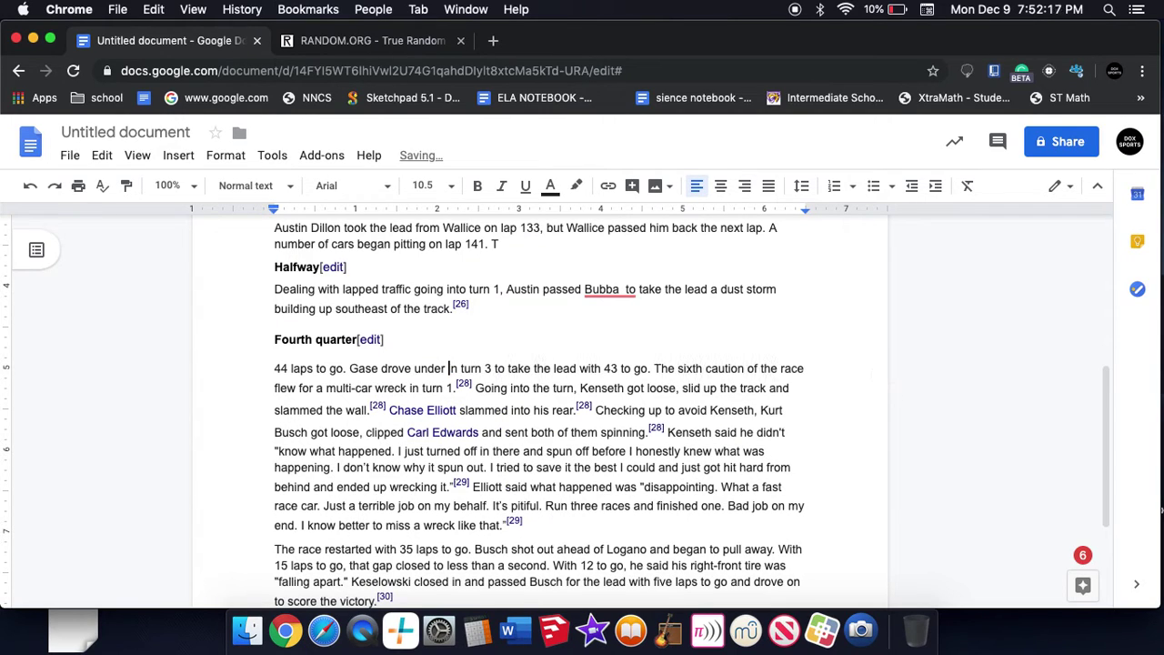
type("A DILL")
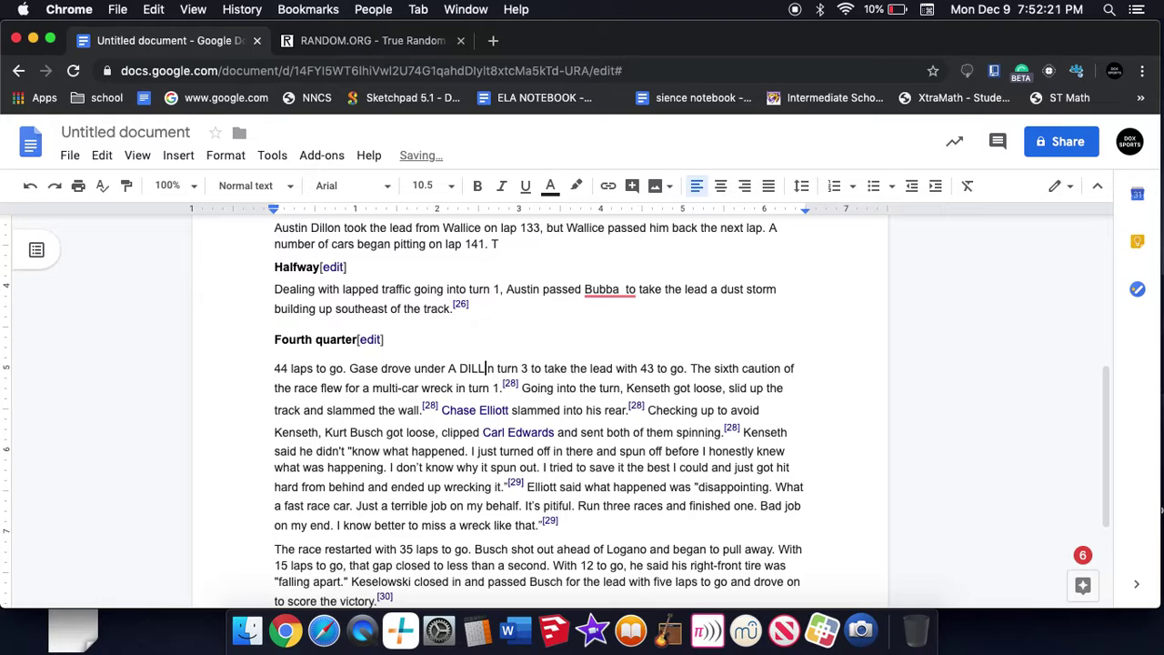
type("ON i")
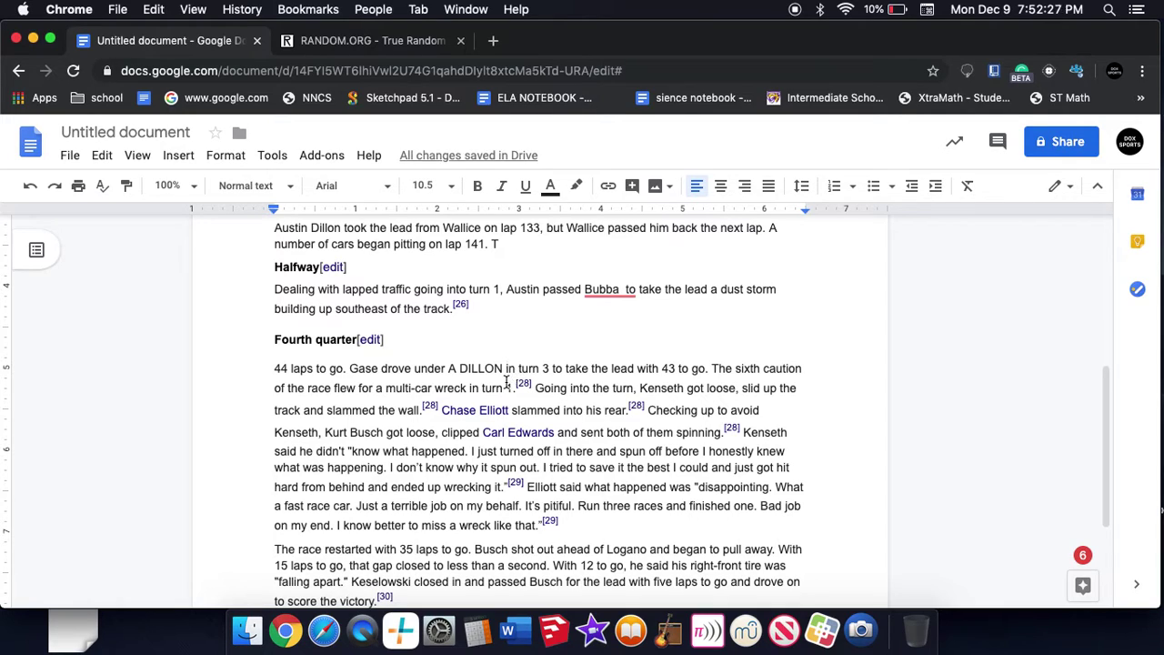
Delete Kenseth from 'Going into the turn, got loose'
left_click(641, 388)
left_click_drag(641, 388, 686, 388)
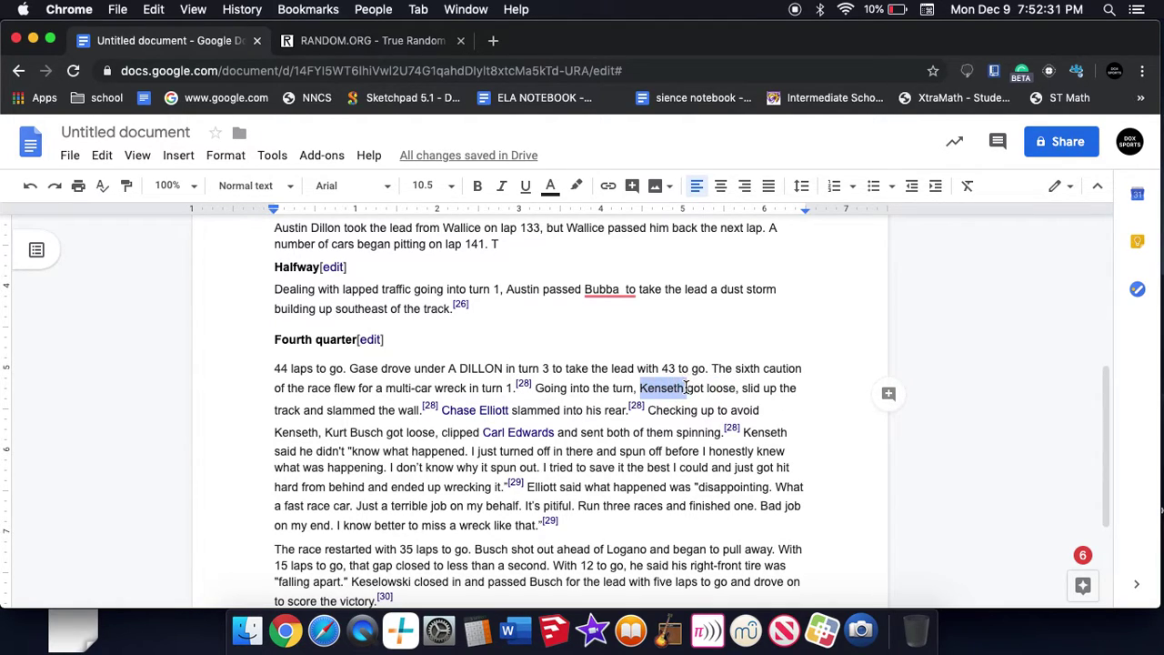
key("BackSpace")
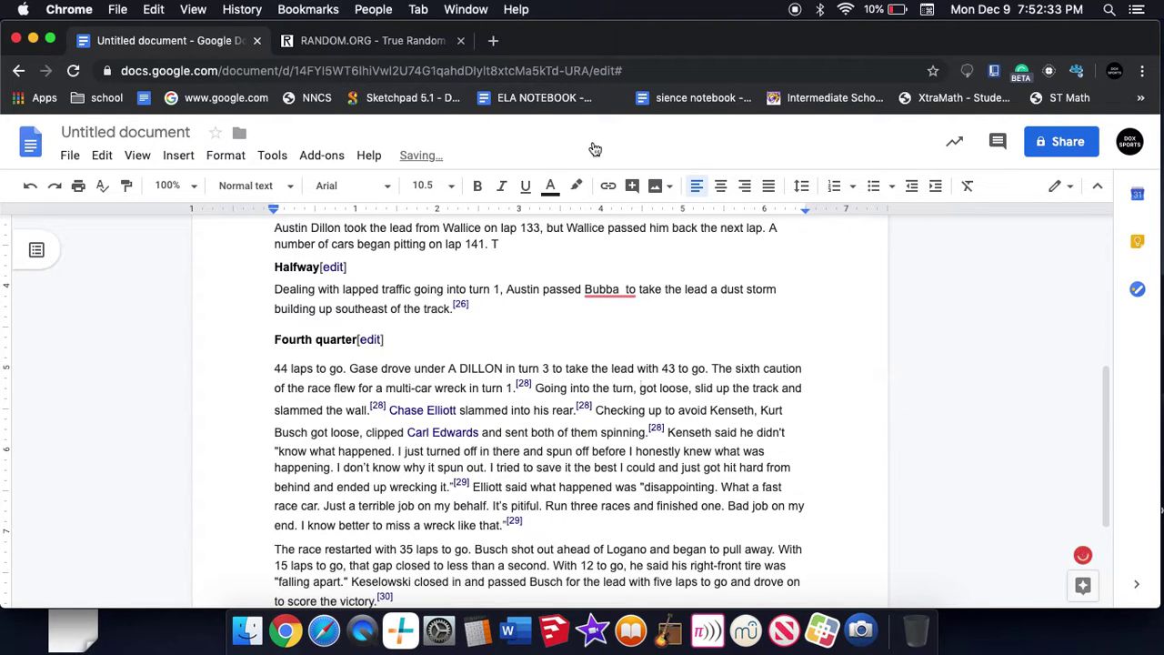
left_click(431, 41)
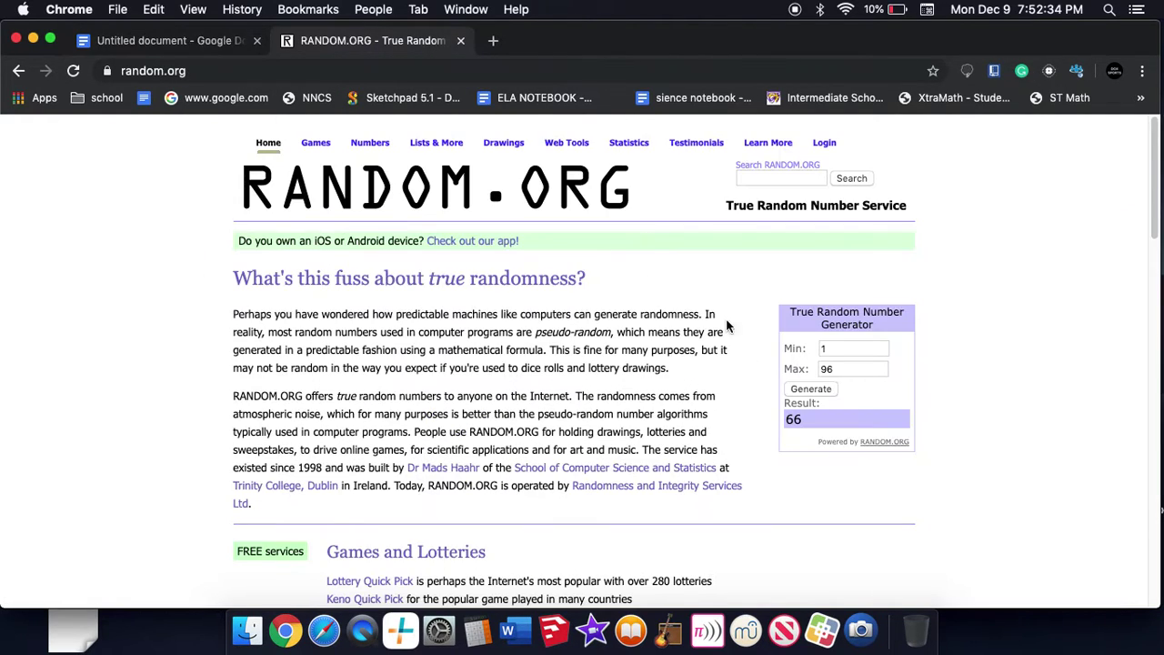
Draw several random numbers from 1 to 96, ending on 22, and return to the recap
left_click(797, 391)
left_click(797, 391)
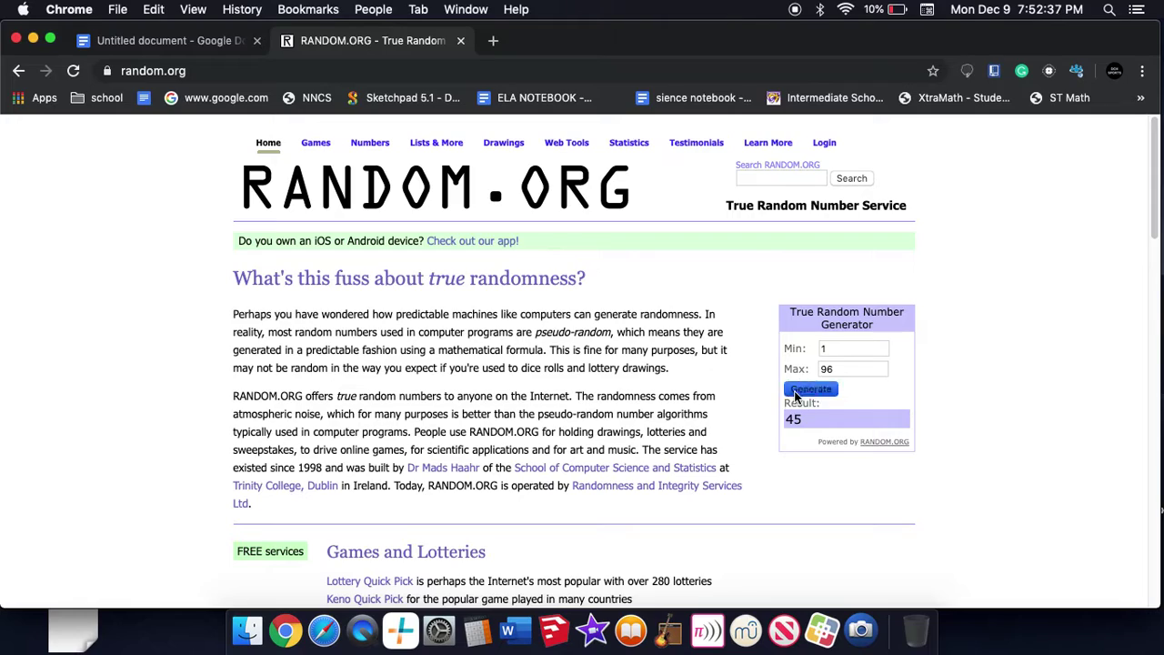
left_click(796, 391)
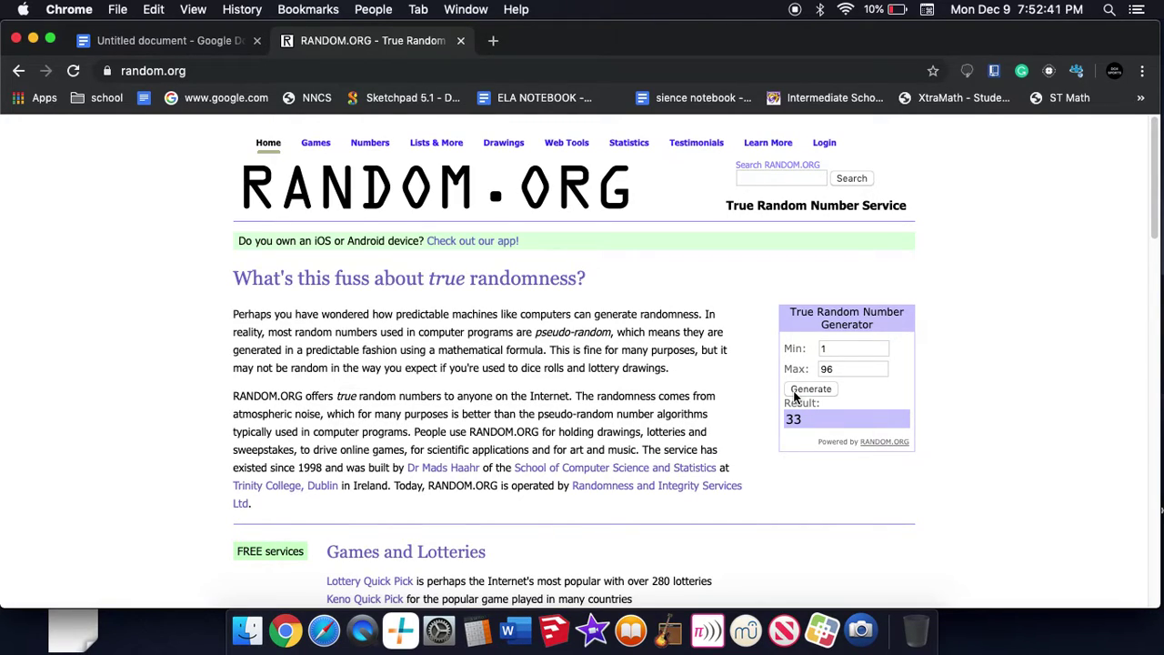
left_click(796, 391)
left_click(207, 36)
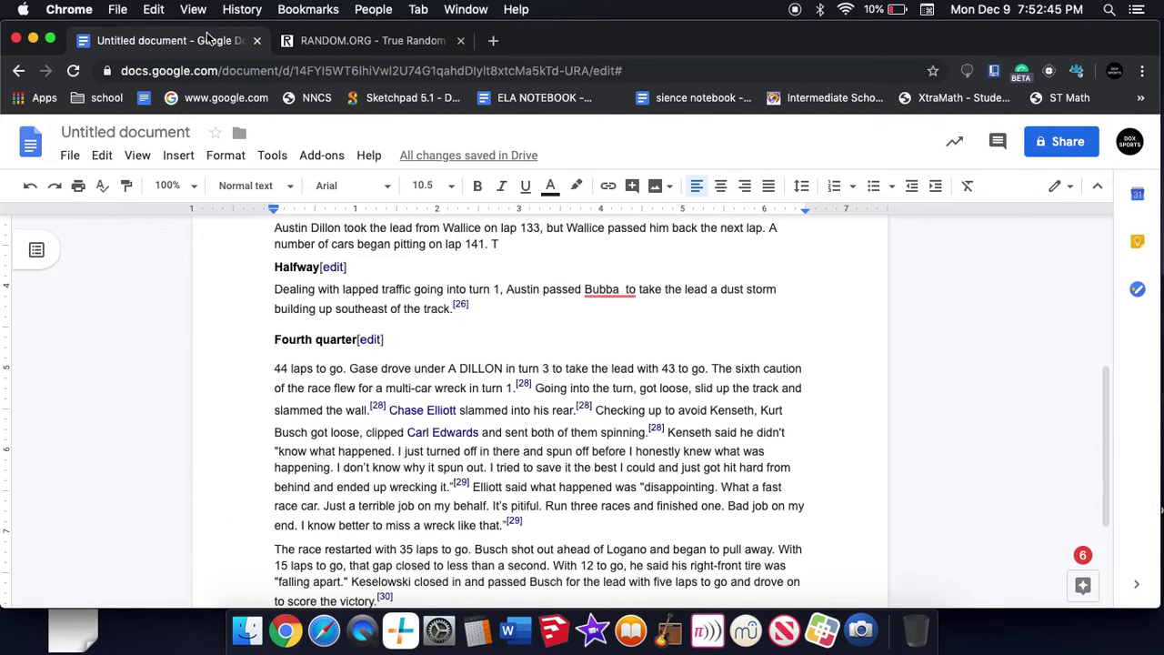
Insert Logano as the driver who got loose going into the turn
type("lo")
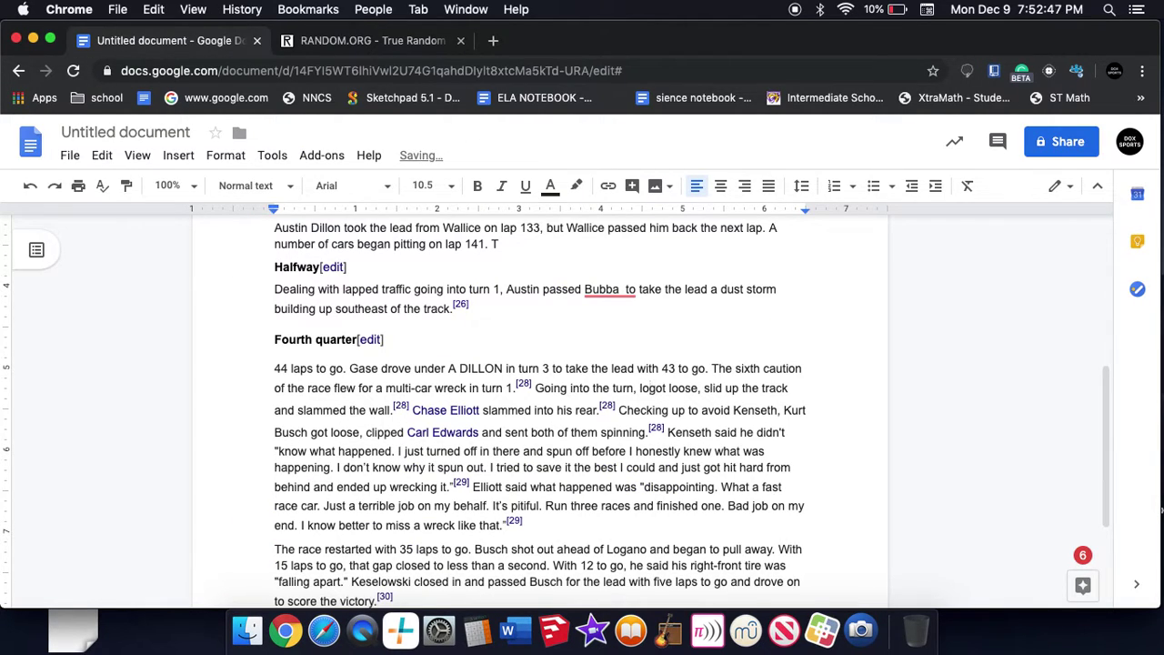
type("gano g")
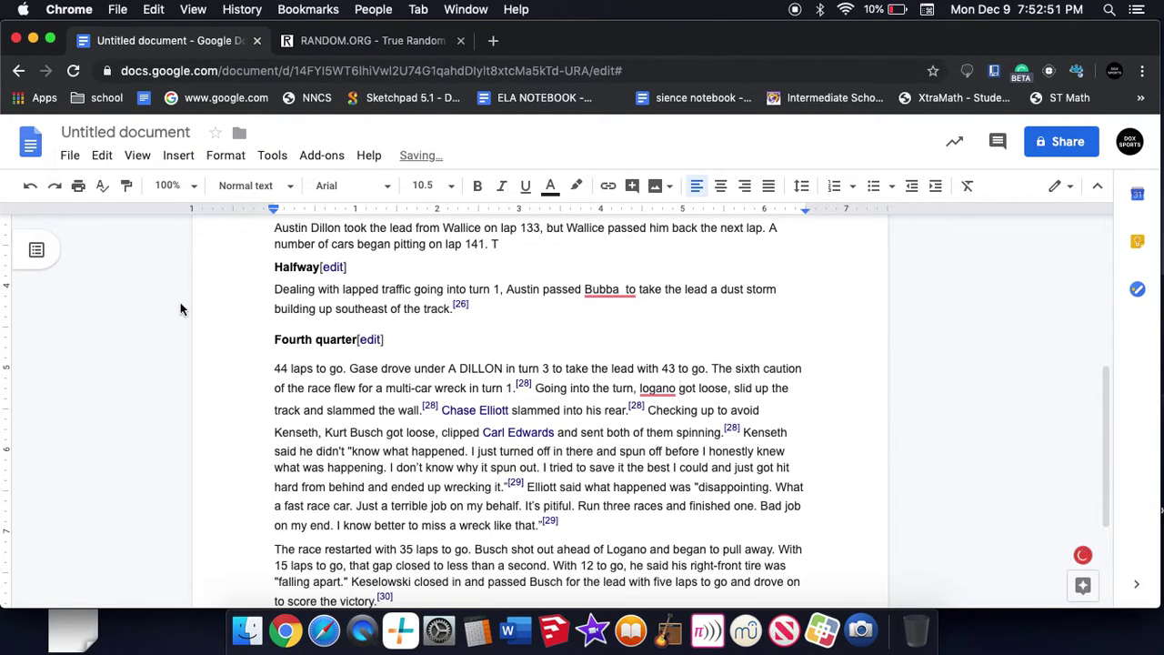
mouse_move(647, 388)
left_click(646, 441)
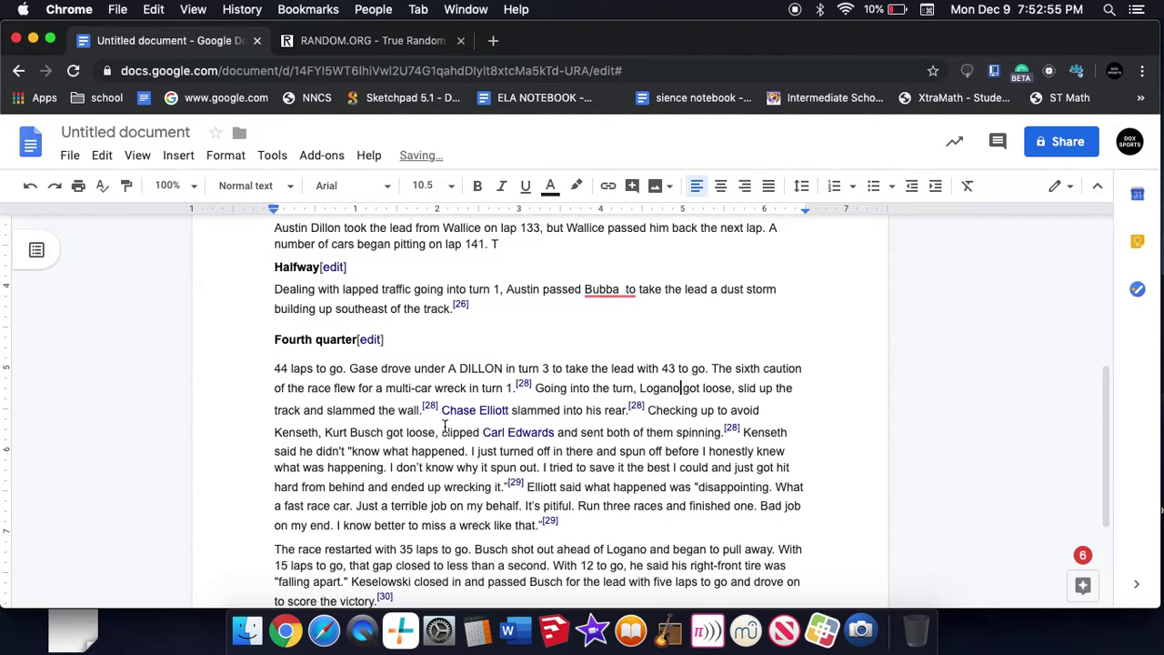
Replace Chase Elliott with Stenhouse, drawing a random number along the way
left_click_drag(441, 410, 515, 410)
key("BackSpace")
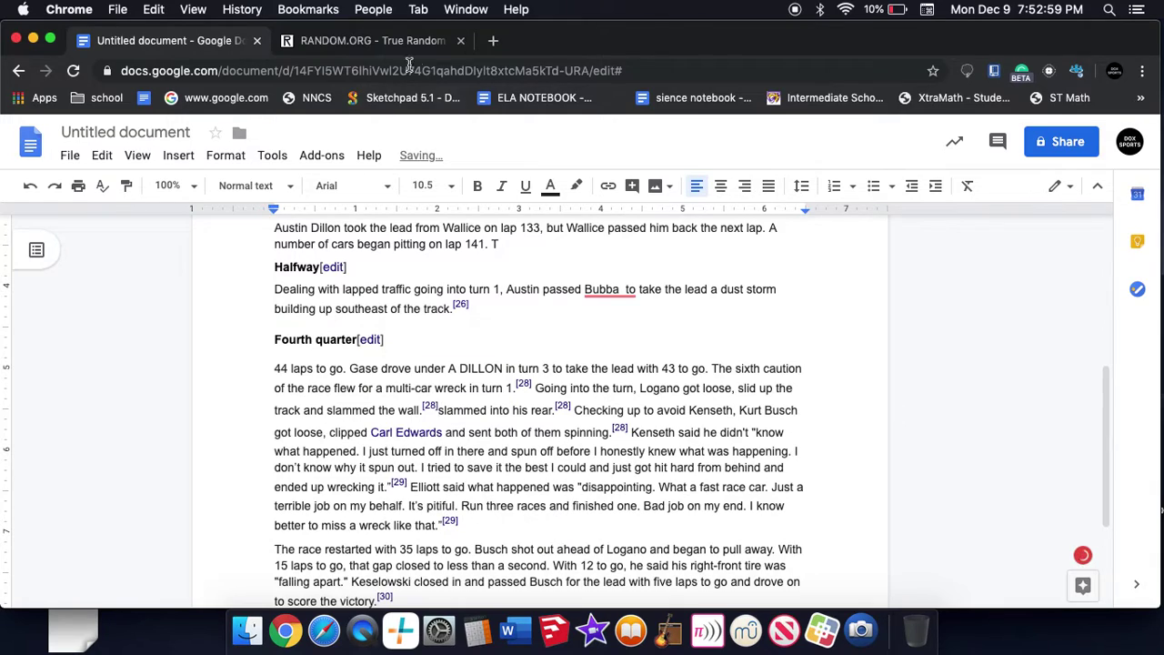
left_click(384, 40)
left_click(793, 388)
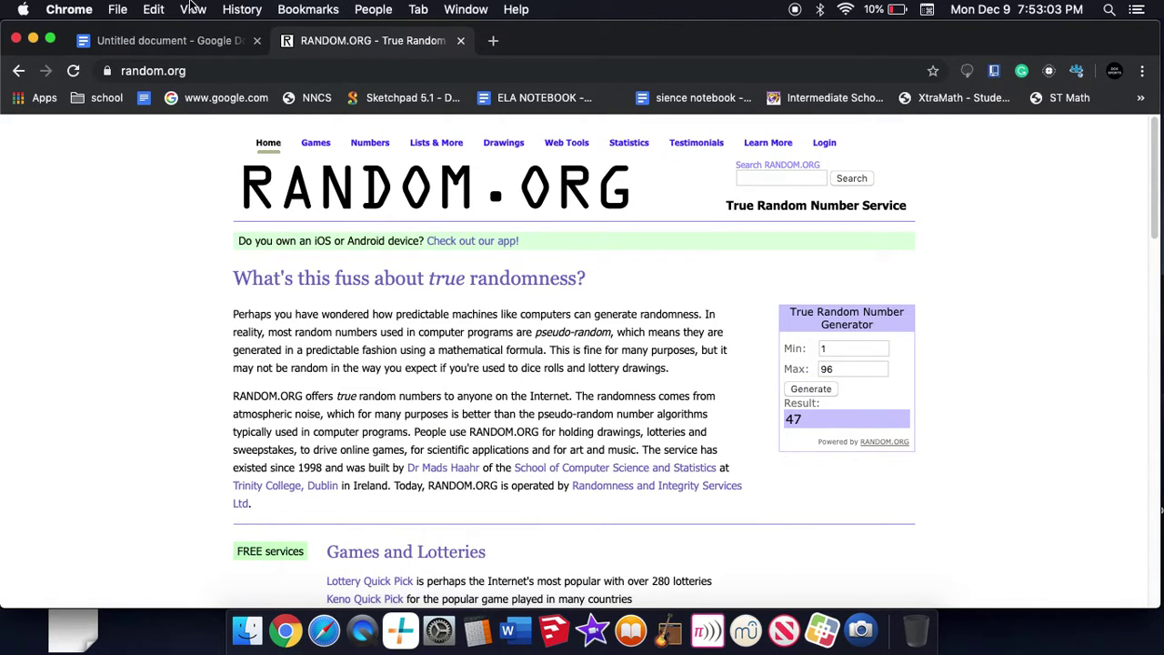
left_click(167, 40)
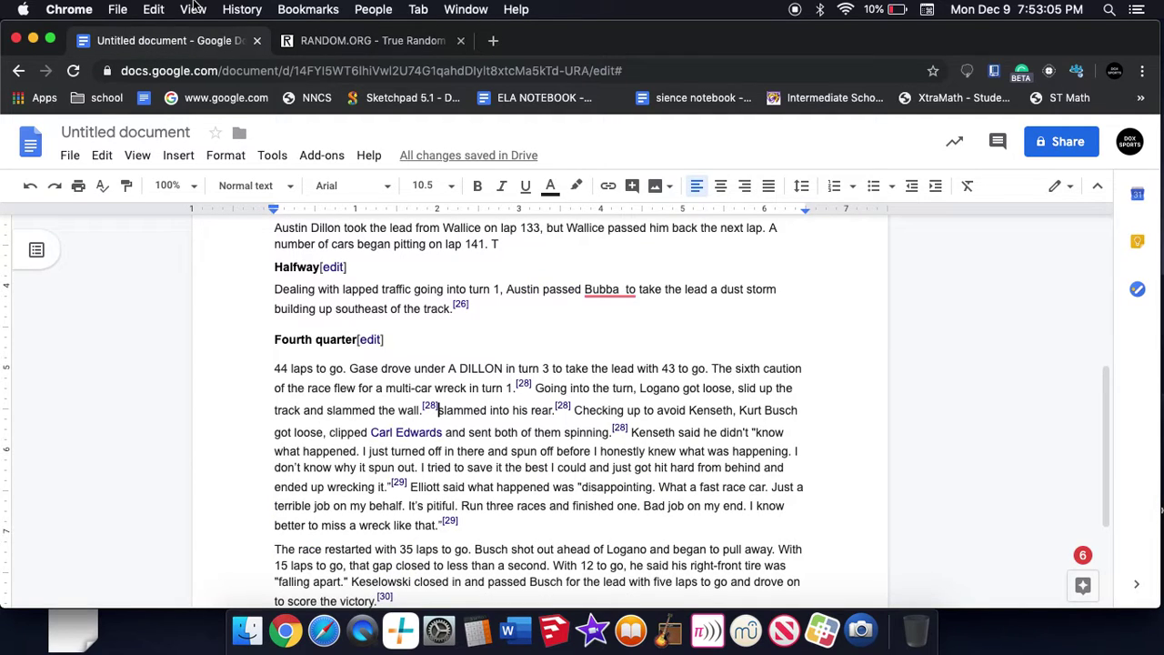
type("Ste")
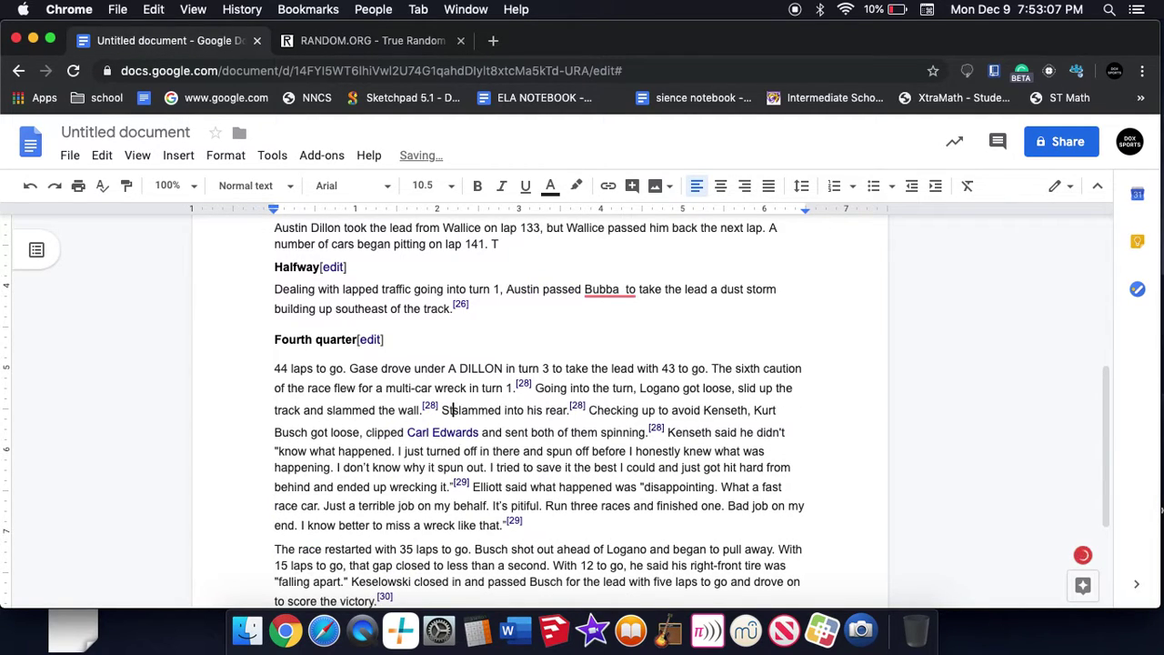
type("nce")
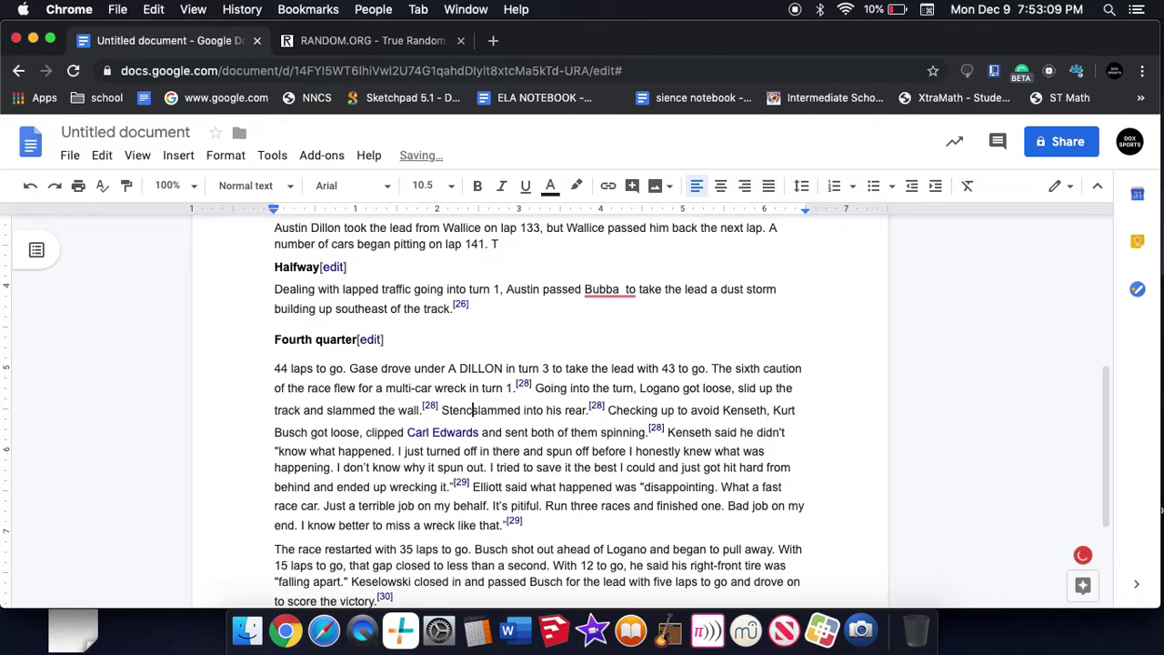
type("house")
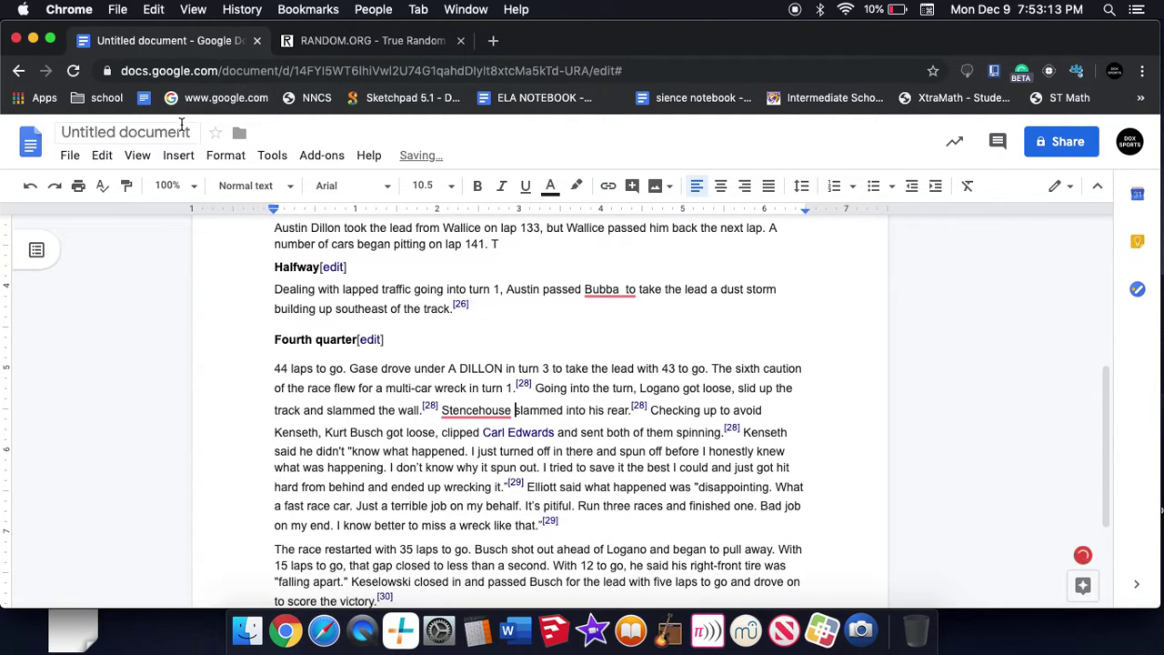
mouse_move(452, 414)
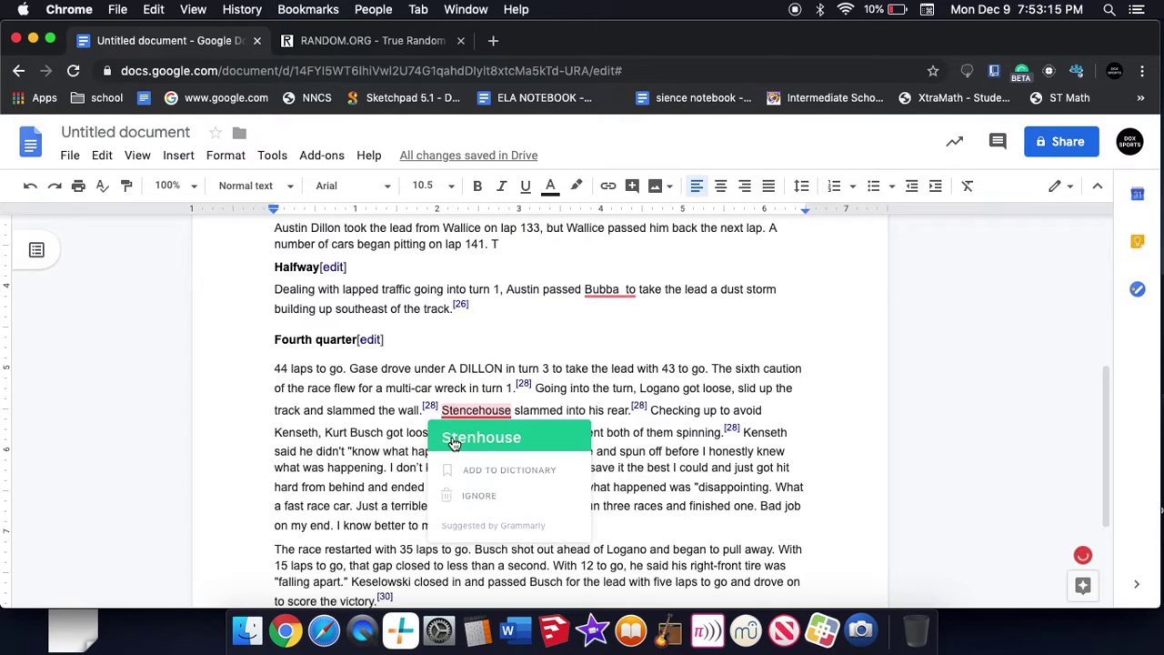
left_click(481, 438)
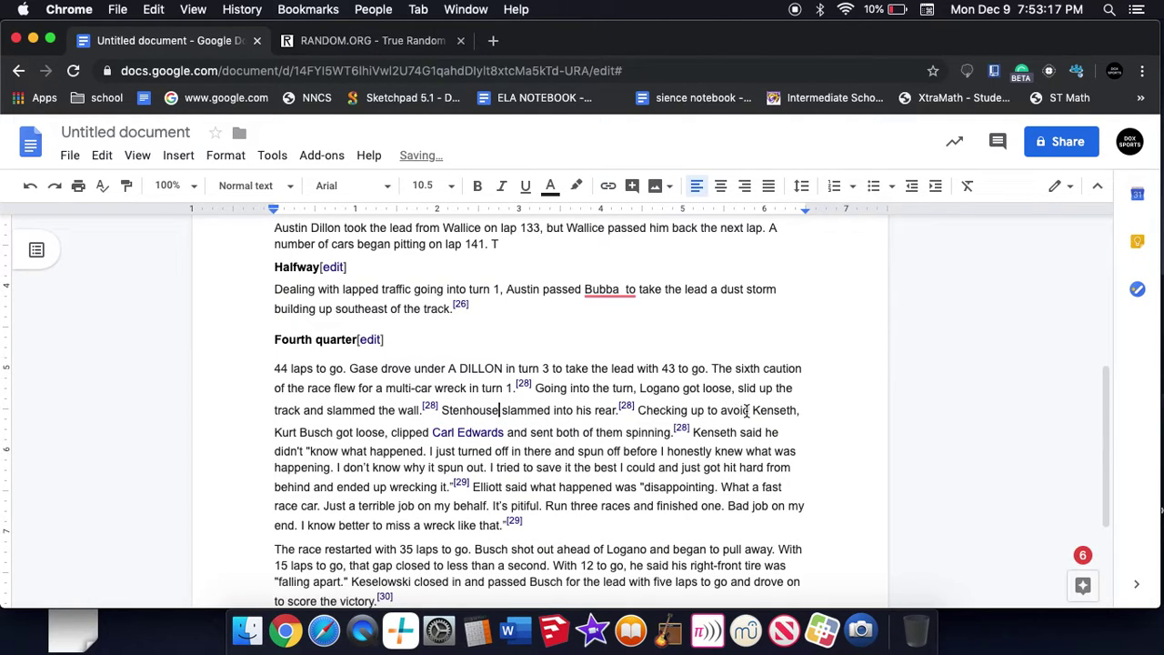
Replace Kenseth after 'avoid' with lagano
left_click_drag(753, 410, 797, 411)
key("BackSpace")
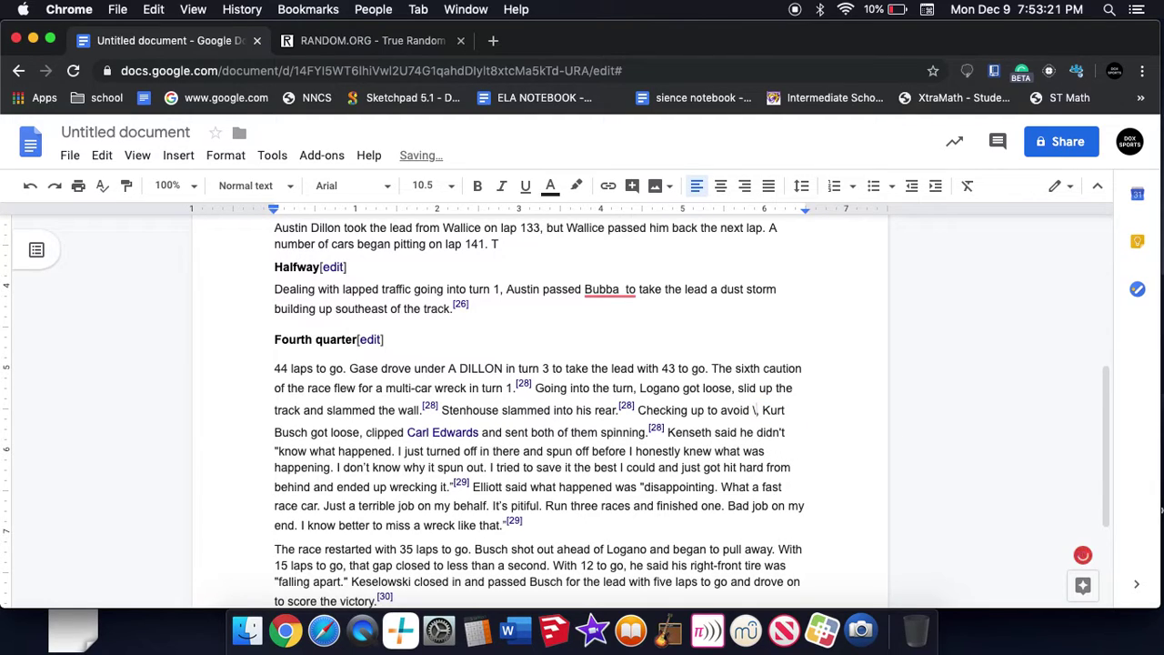
type("la")
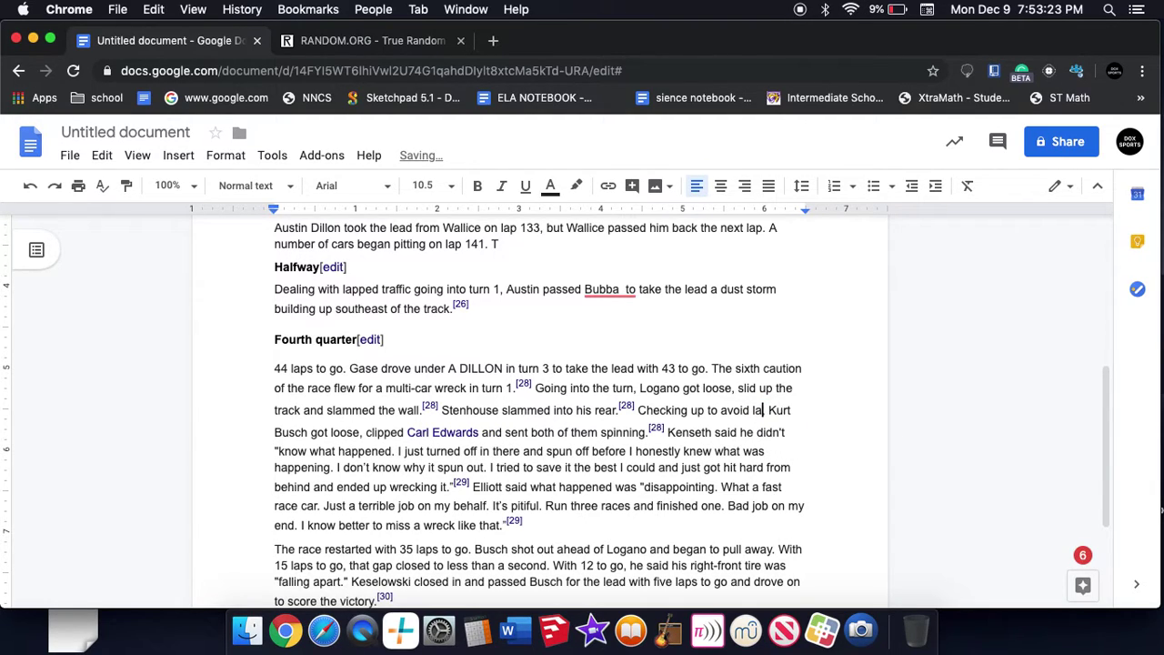
type("goon")
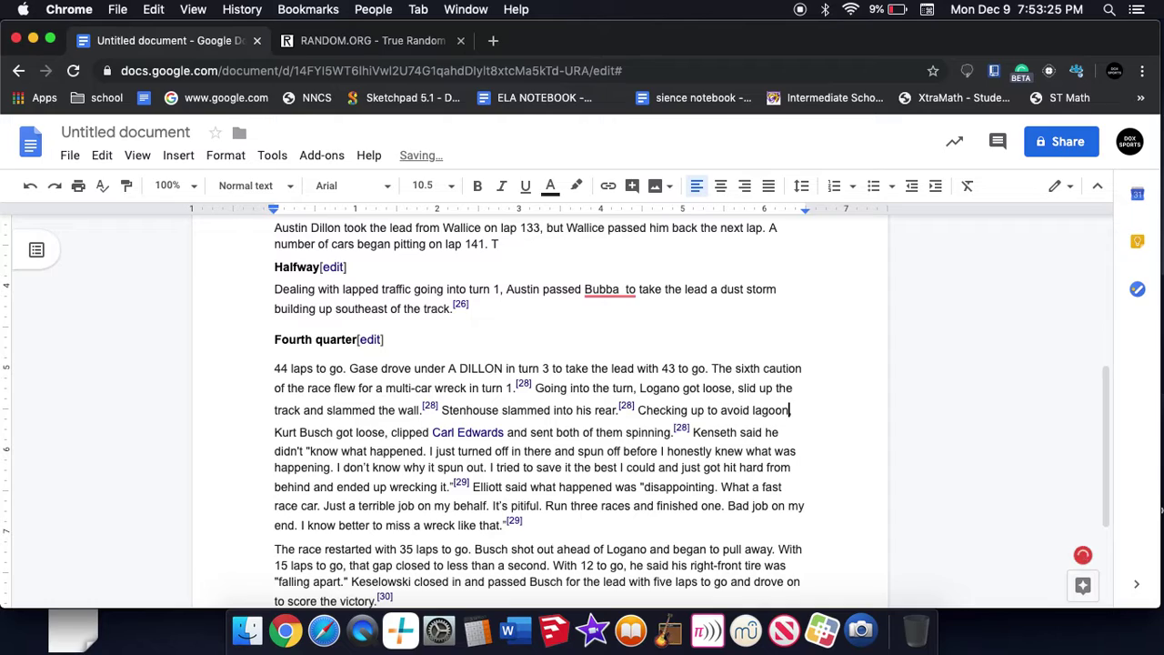
key("BackSpace")
key("BackSpace")
key("BackSpace")
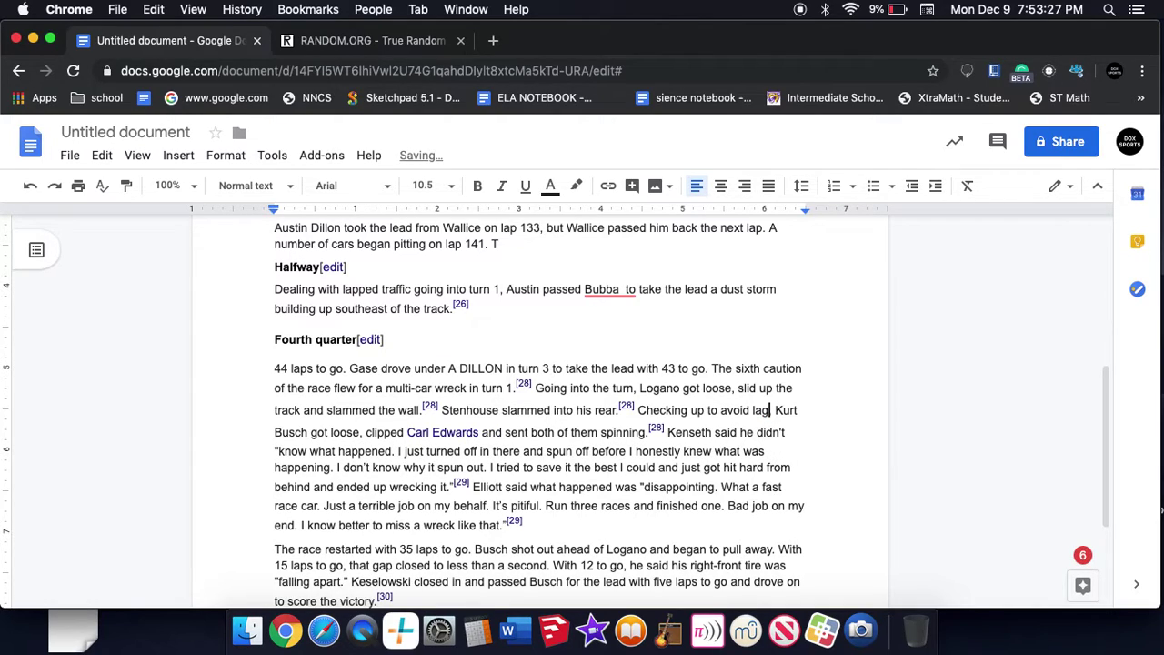
type("gano")
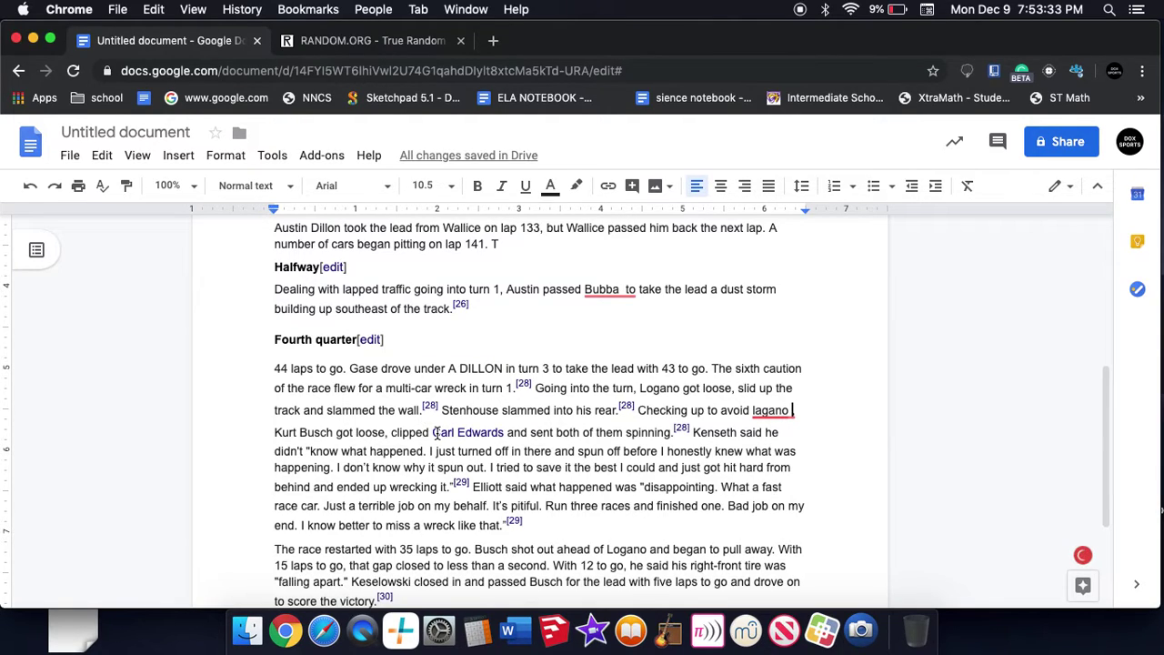
Delete the name Carl Edwards from the paragraph
left_click_drag(435, 432, 495, 433)
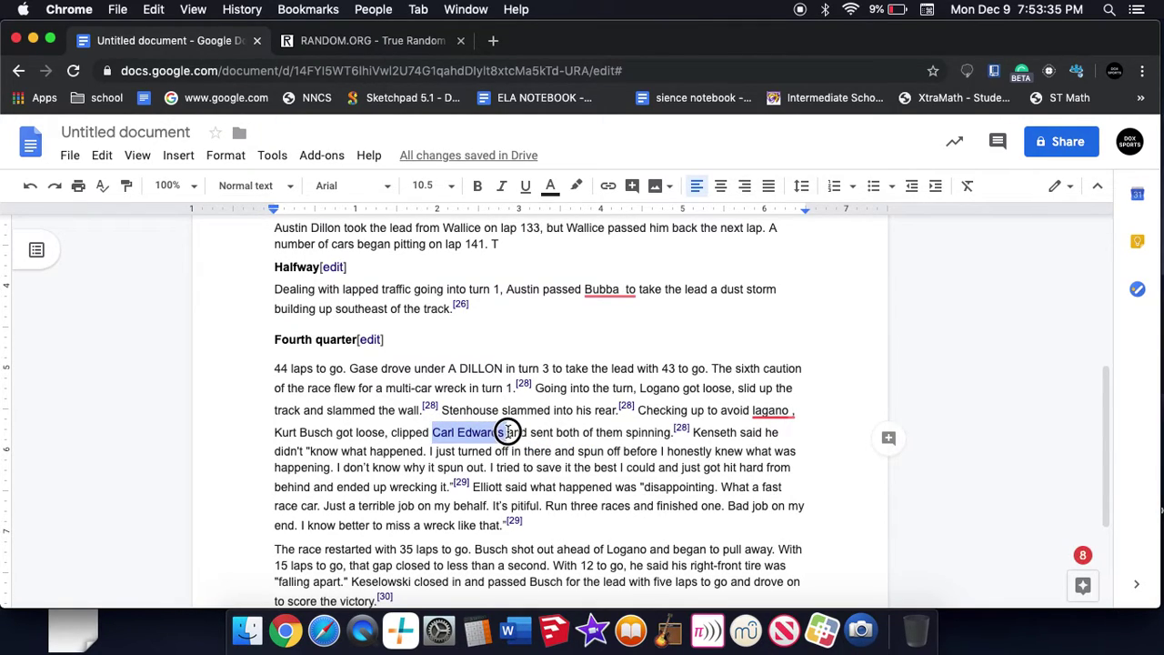
key("BackSpace")
left_click(318, 40)
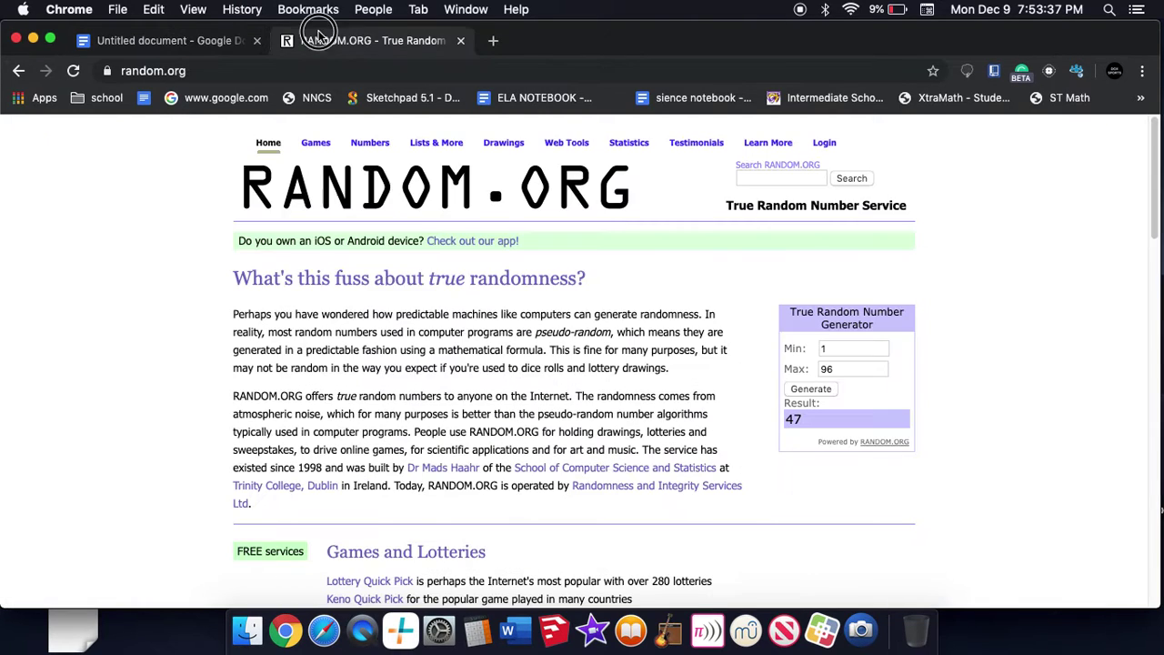
Draw new random numbers from 1 to 96, ending on 21, and return to the recap
left_click(804, 389)
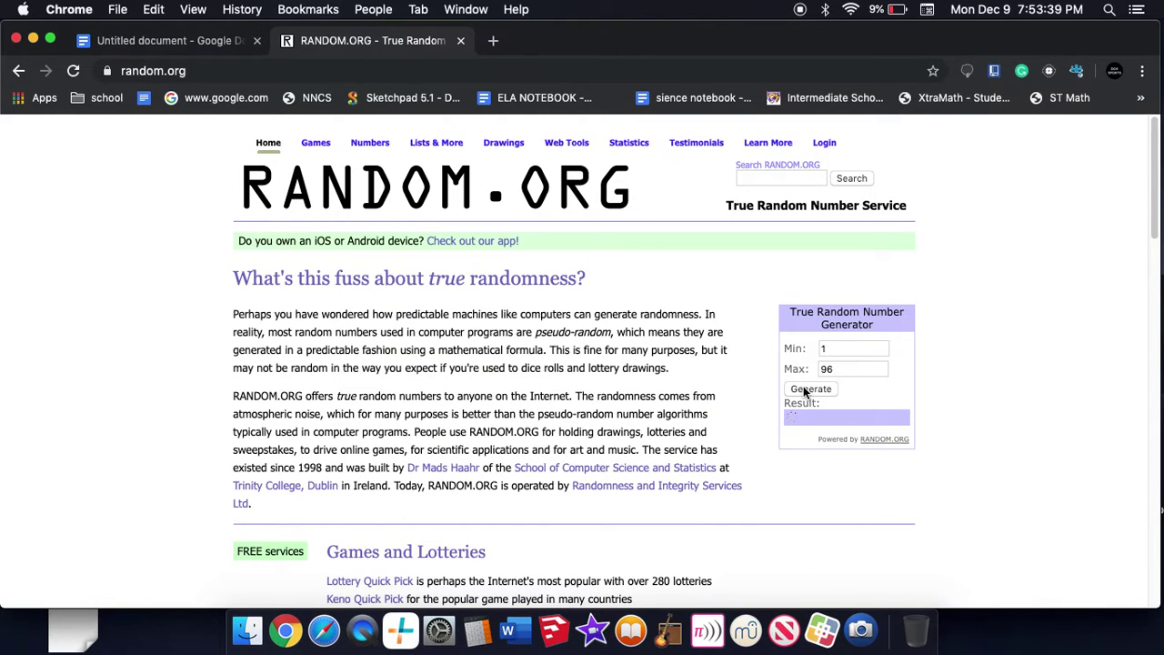
left_click(811, 388)
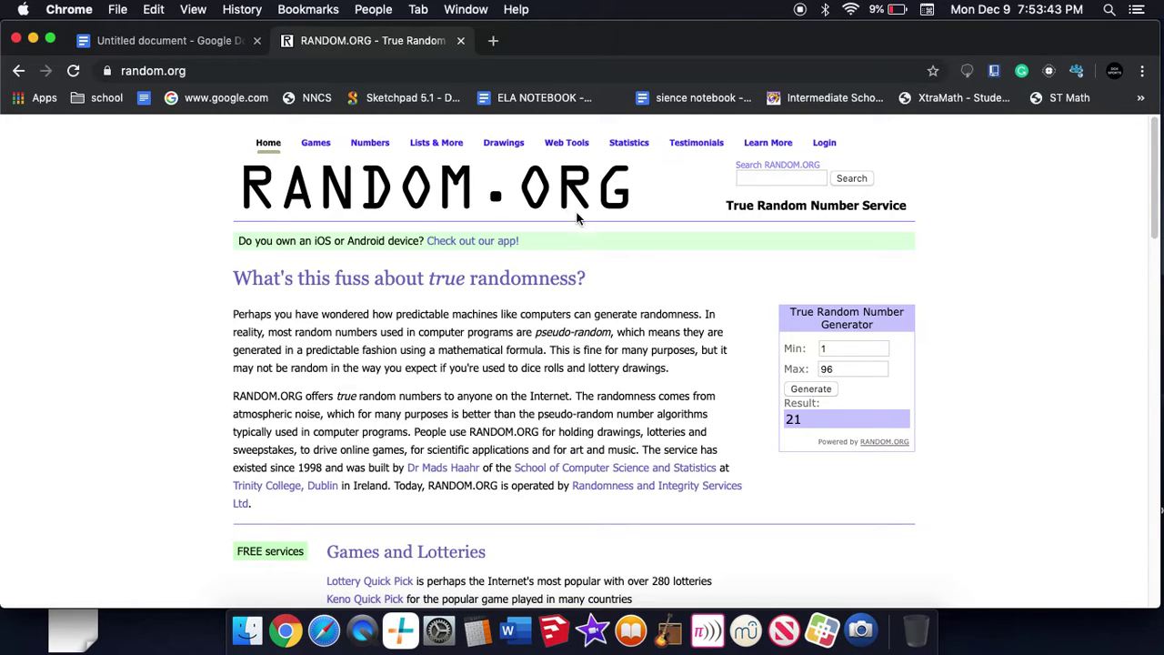
left_click(178, 41)
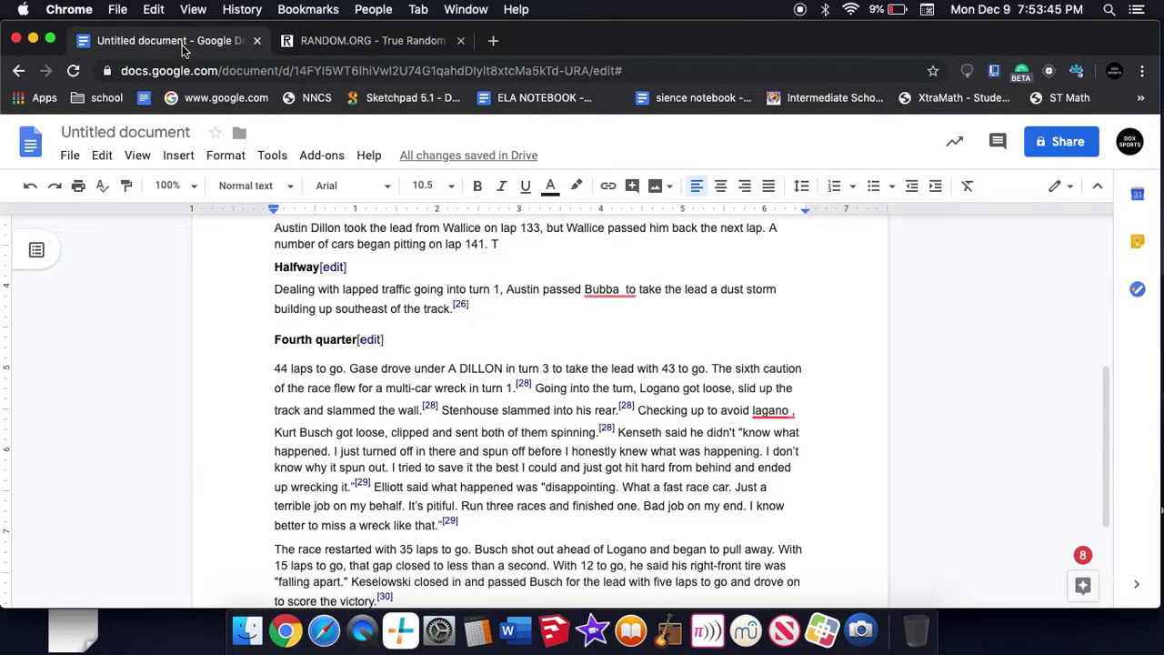
Type 'matty d', delete the Kenseth quote passage, and start a new paragraph at 'The race restarted'
type("matty ")
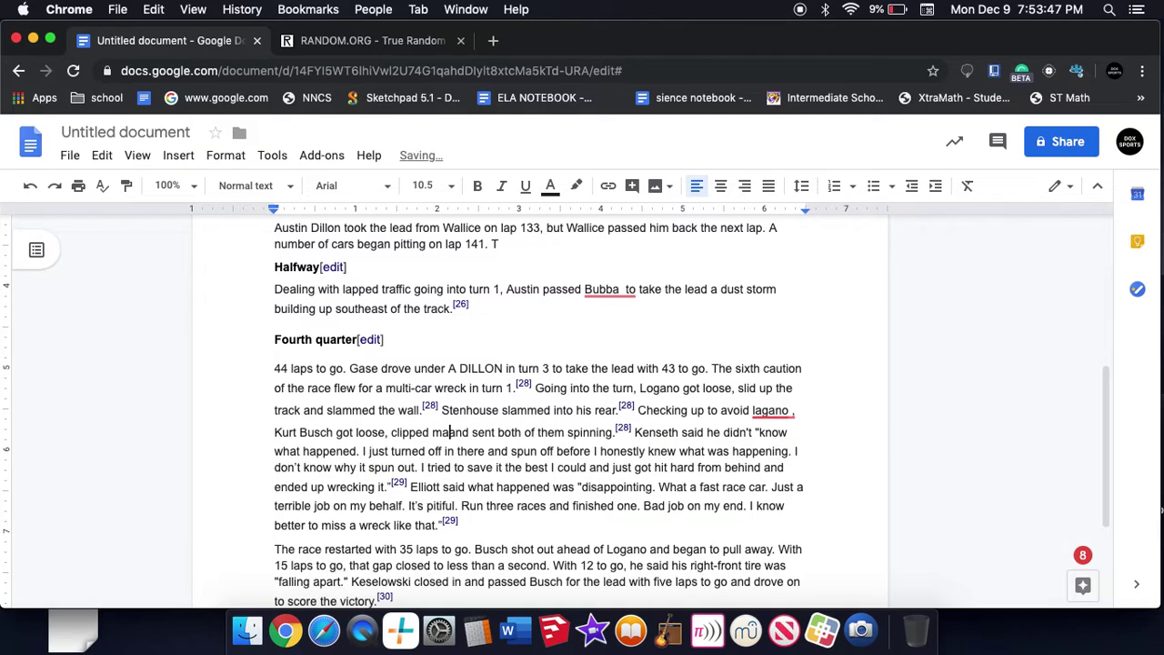
type("d")
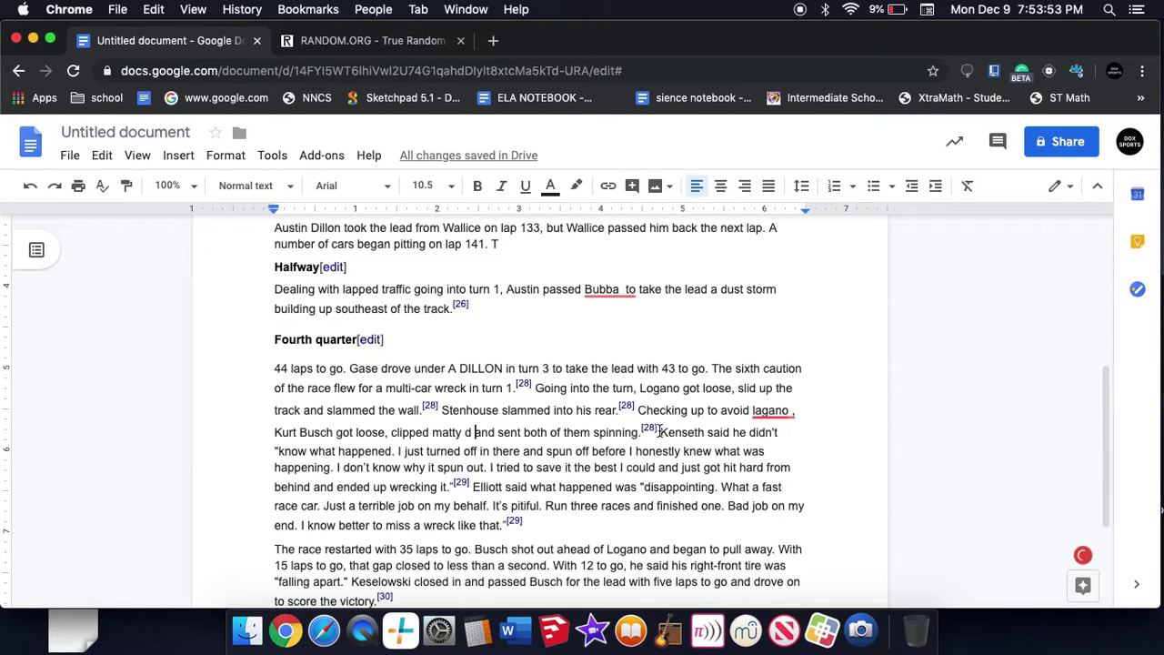
left_click_drag(640, 432, 709, 520)
key("BackSpace")
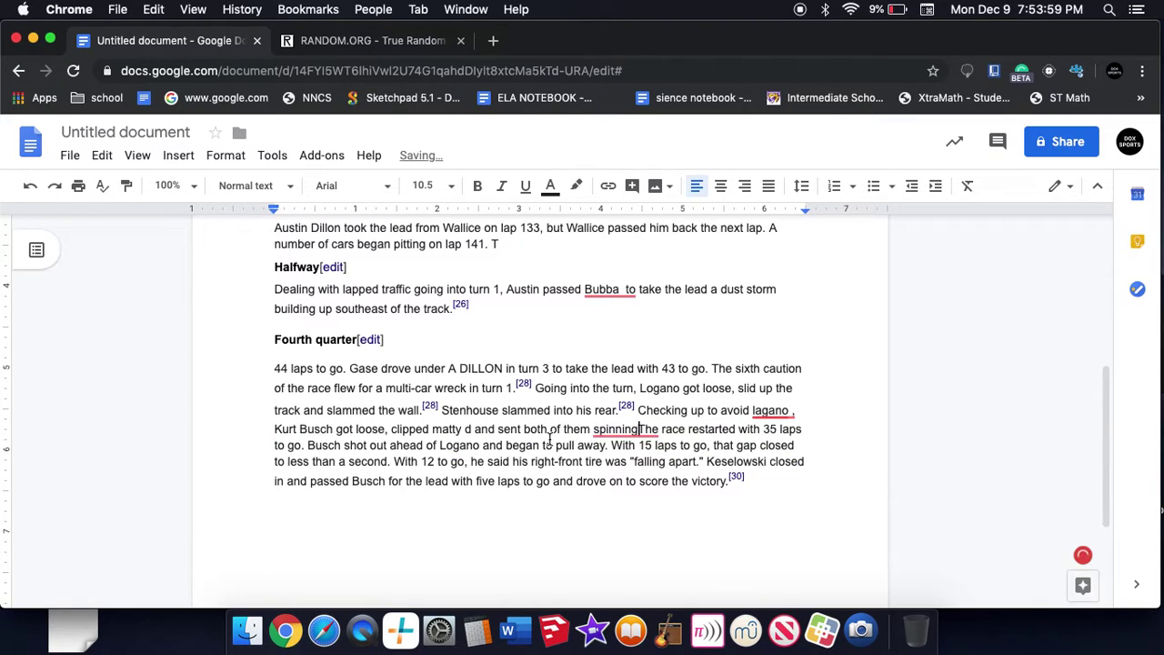
key("Return")
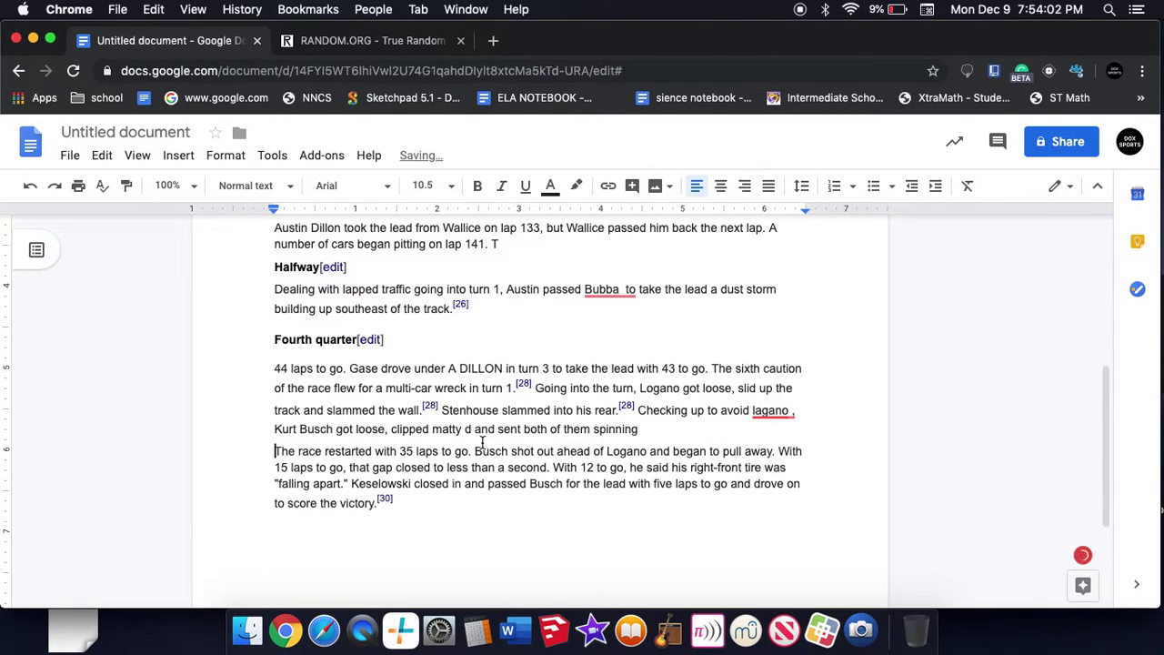
Add 'Kyle' before Busch and replace Logano with Gase so Kyle Busch shoots ahead of Gase
left_click(472, 450)
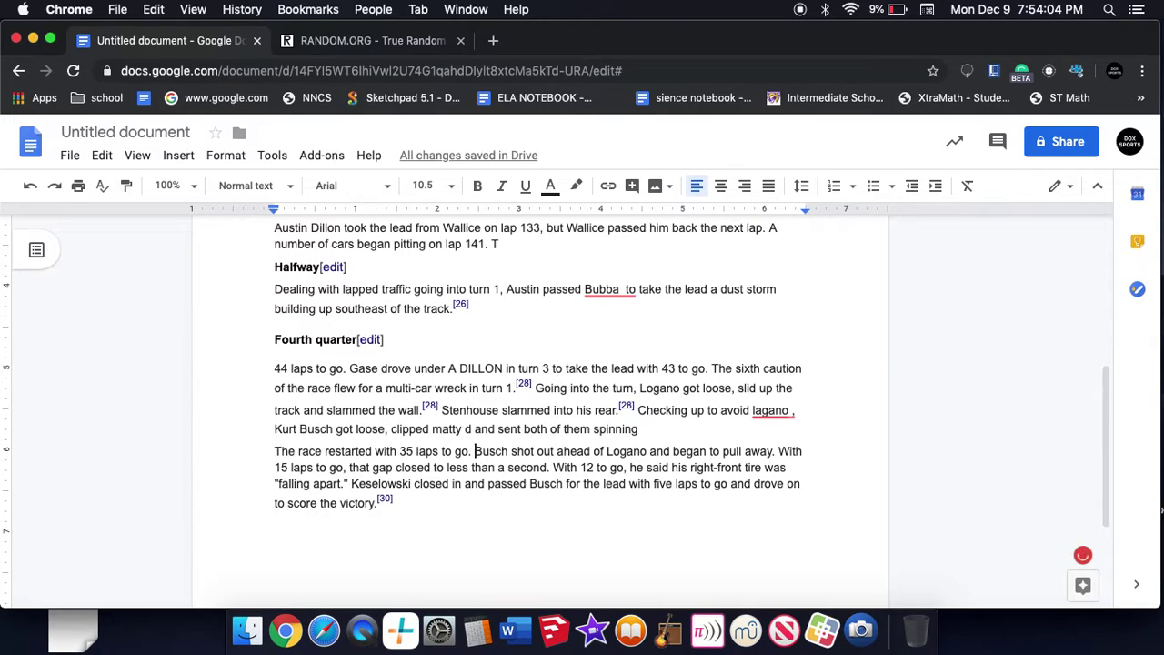
type("Kyle")
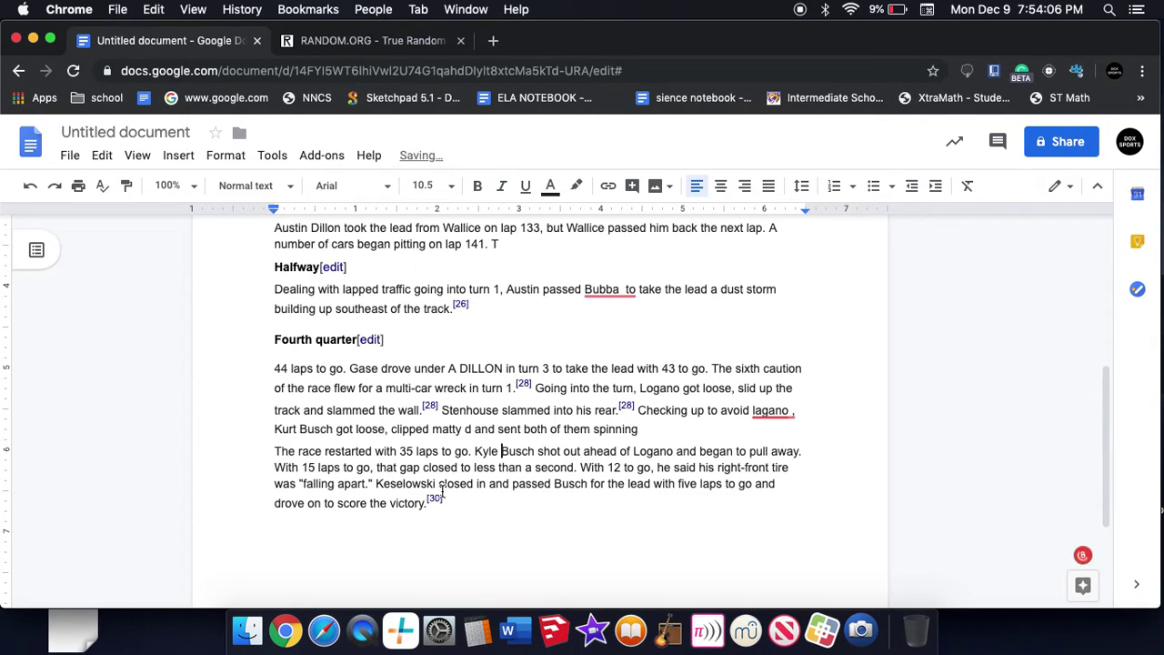
left_click(630, 449)
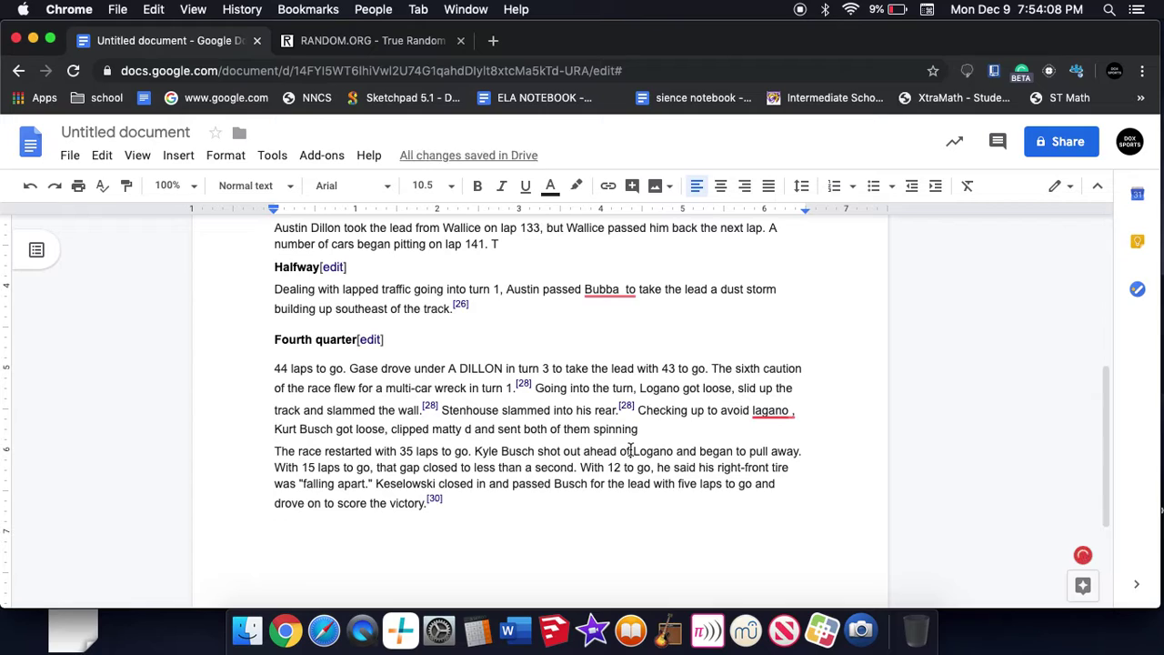
left_click(632, 450)
left_click_drag(632, 450, 673, 451)
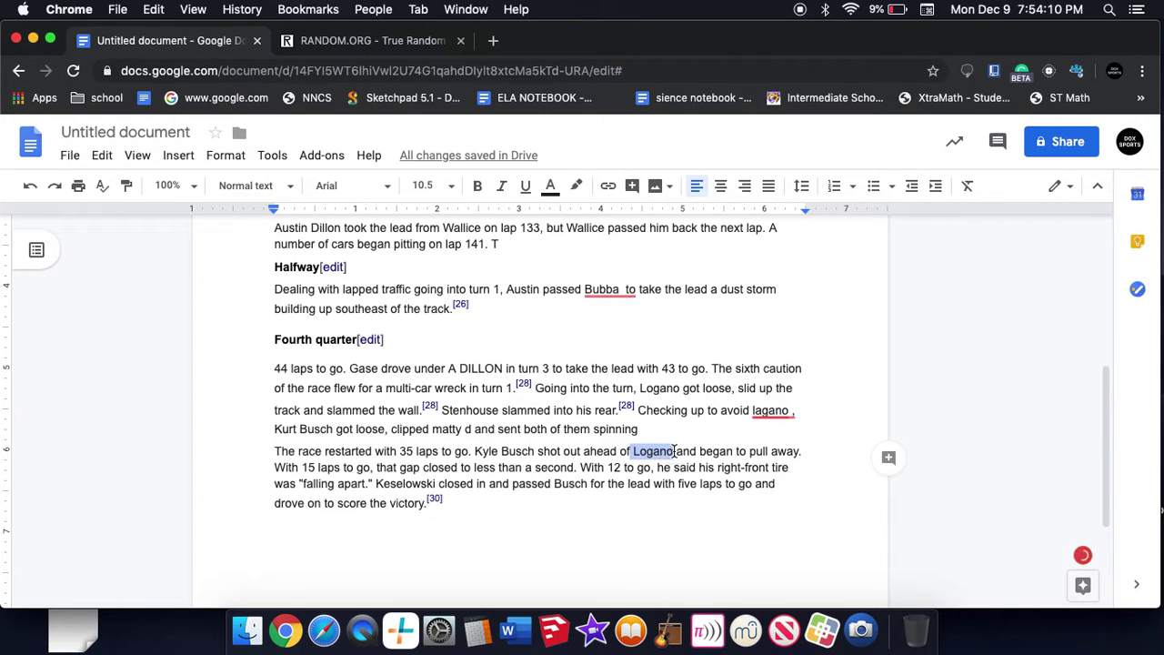
key("BackSpace")
type("a")
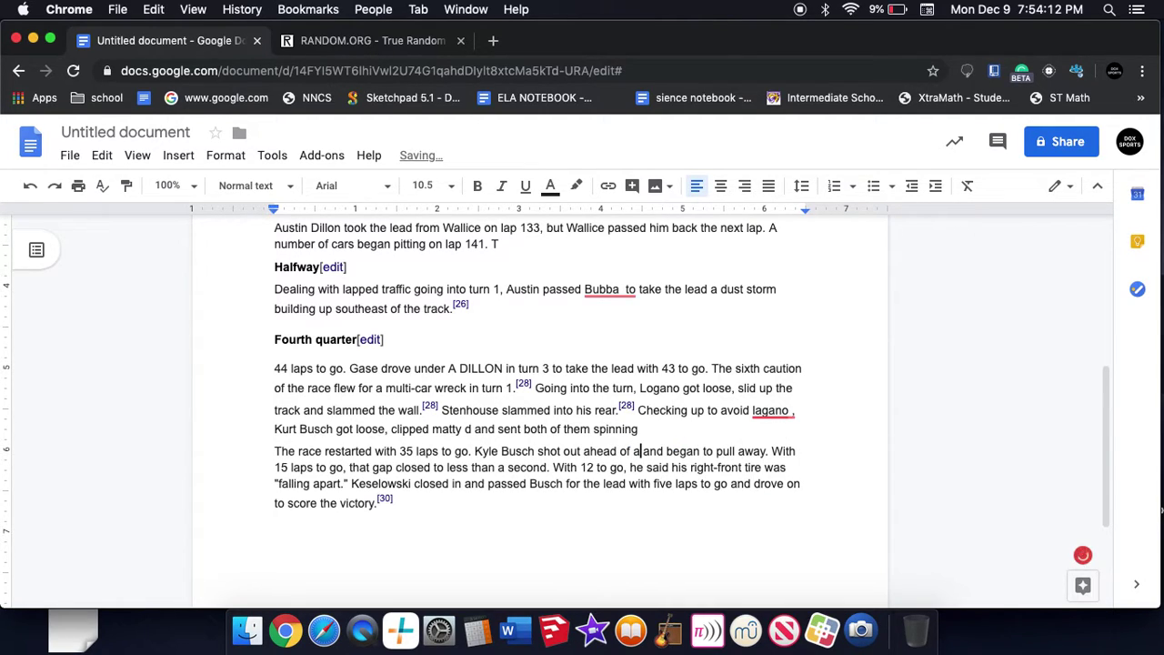
key("BackSpace")
type("Gas")
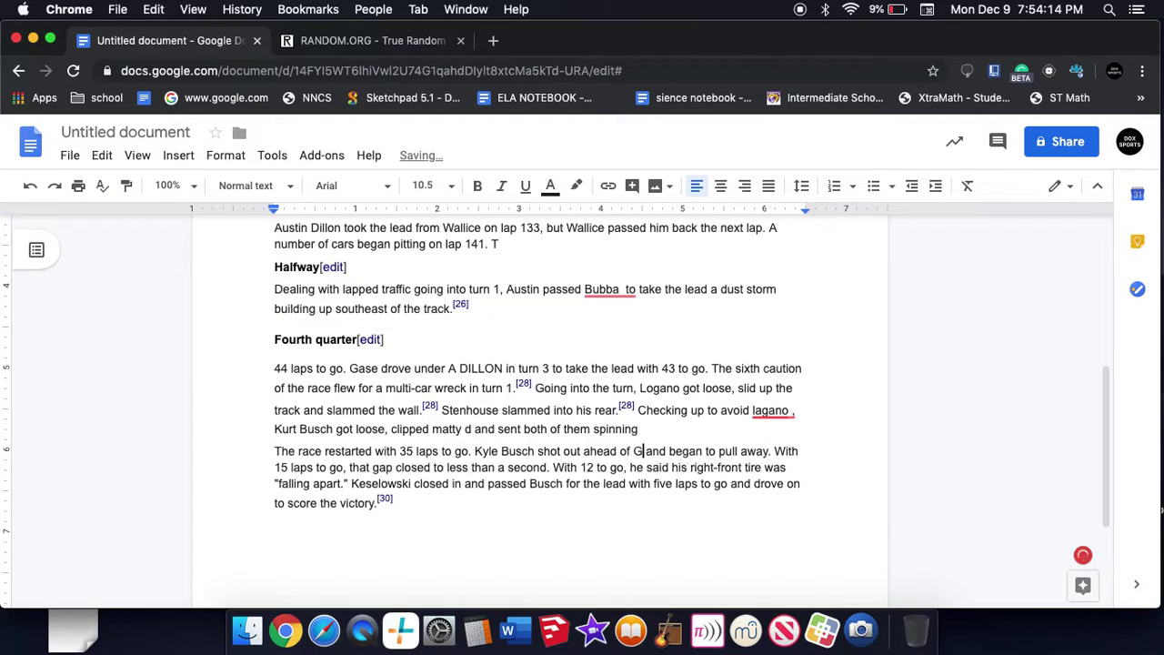
type("e  a")
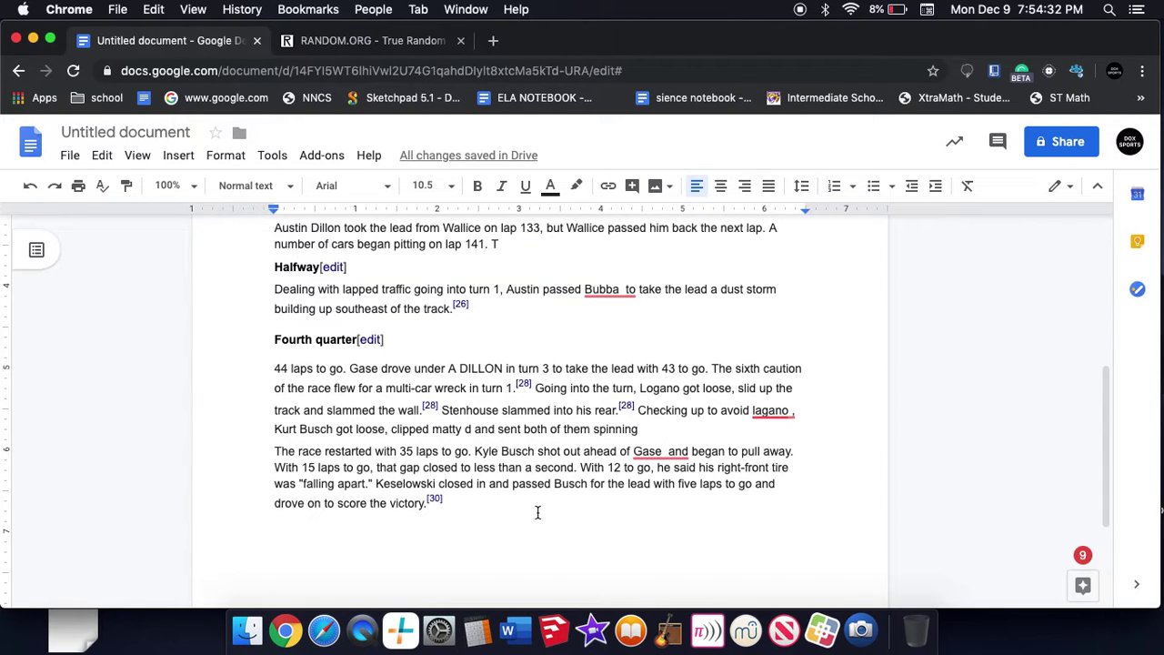
Replace 'Keselowski' with 'Joey Gase' in the recap's final sentence
left_click_drag(436, 483, 377, 483)
key("BackSpace")
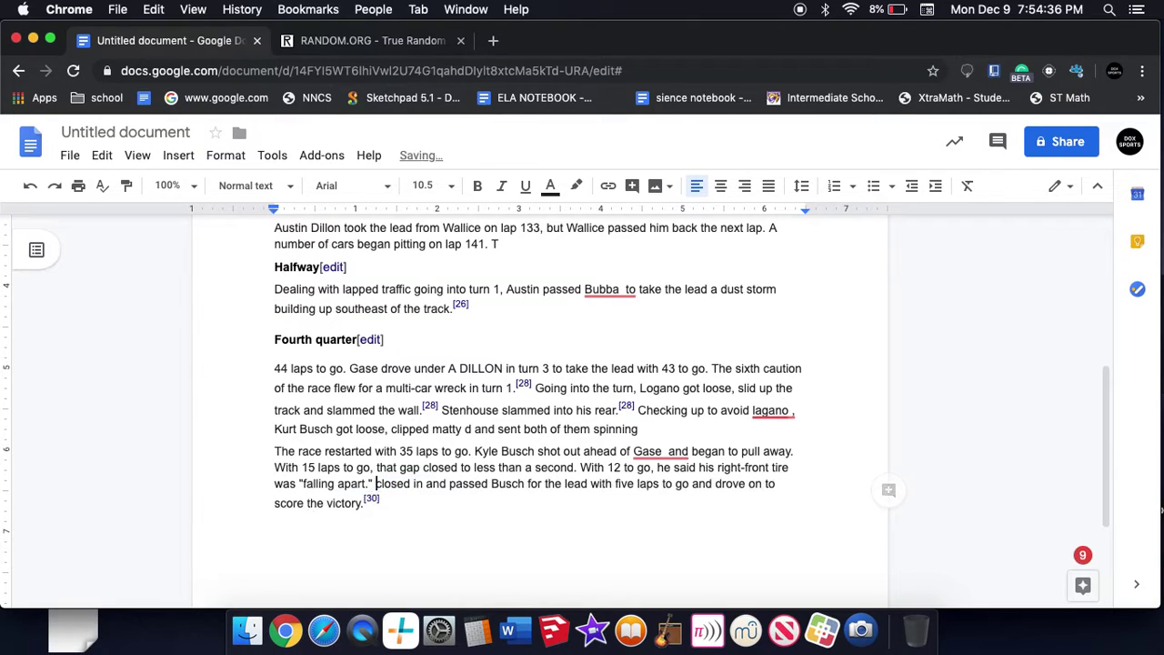
type("Joey")
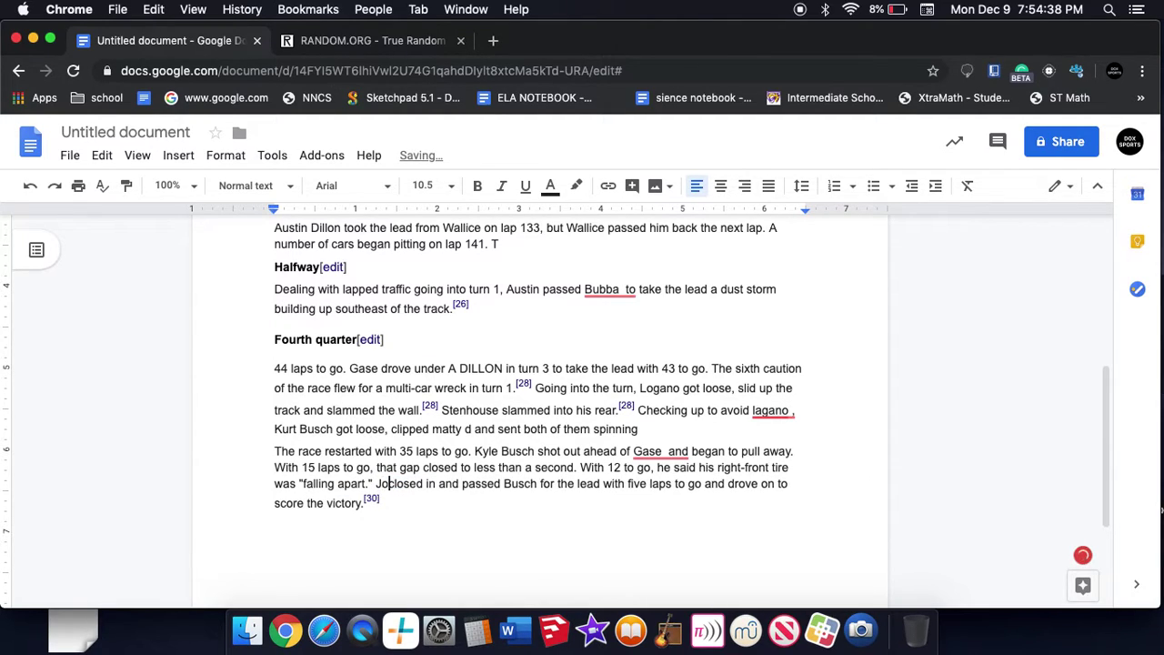
type(" G")
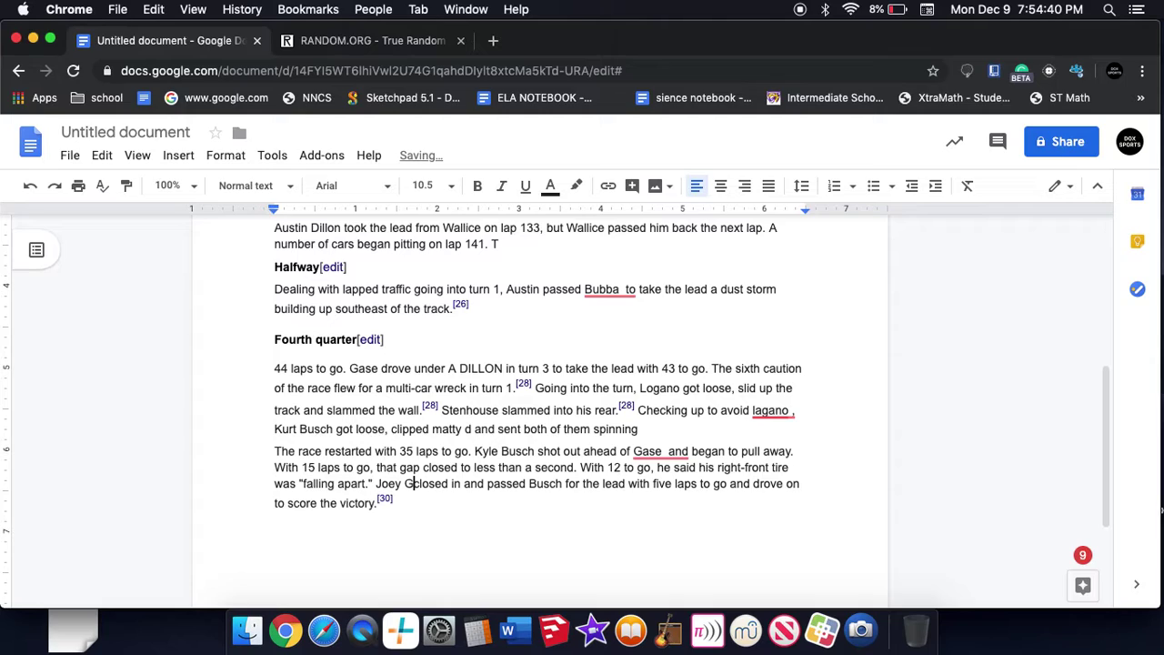
type("ase")
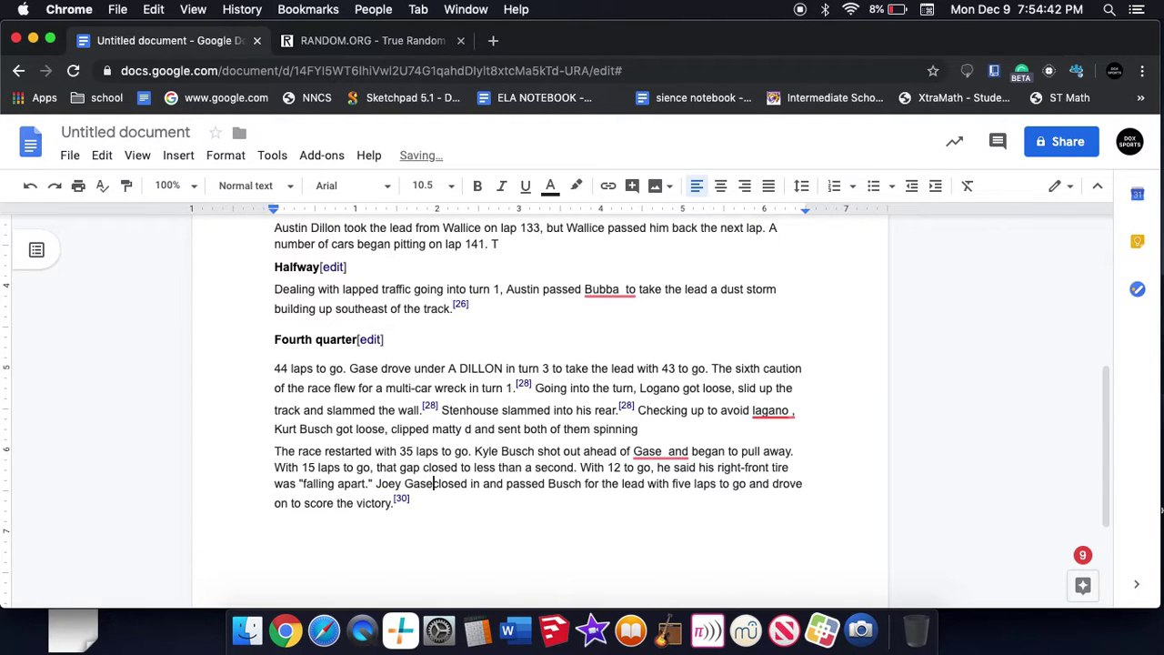
Insert 'kyle' before Busch and change 'the' before victory to 'his frist'
left_click(549, 483)
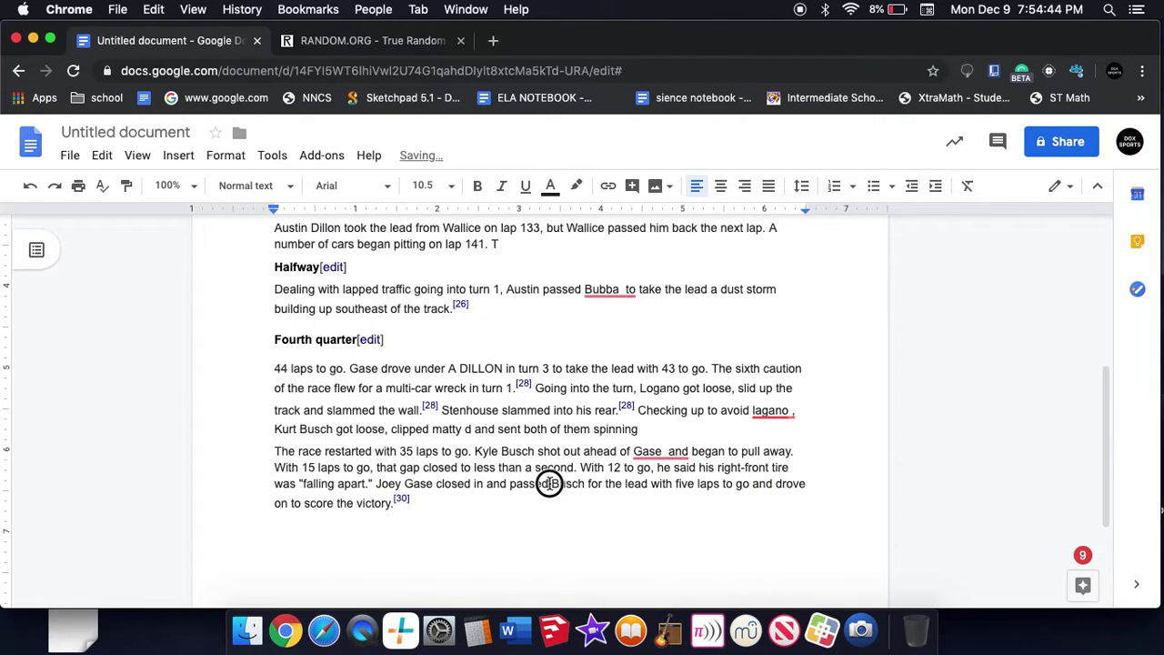
type("ky")
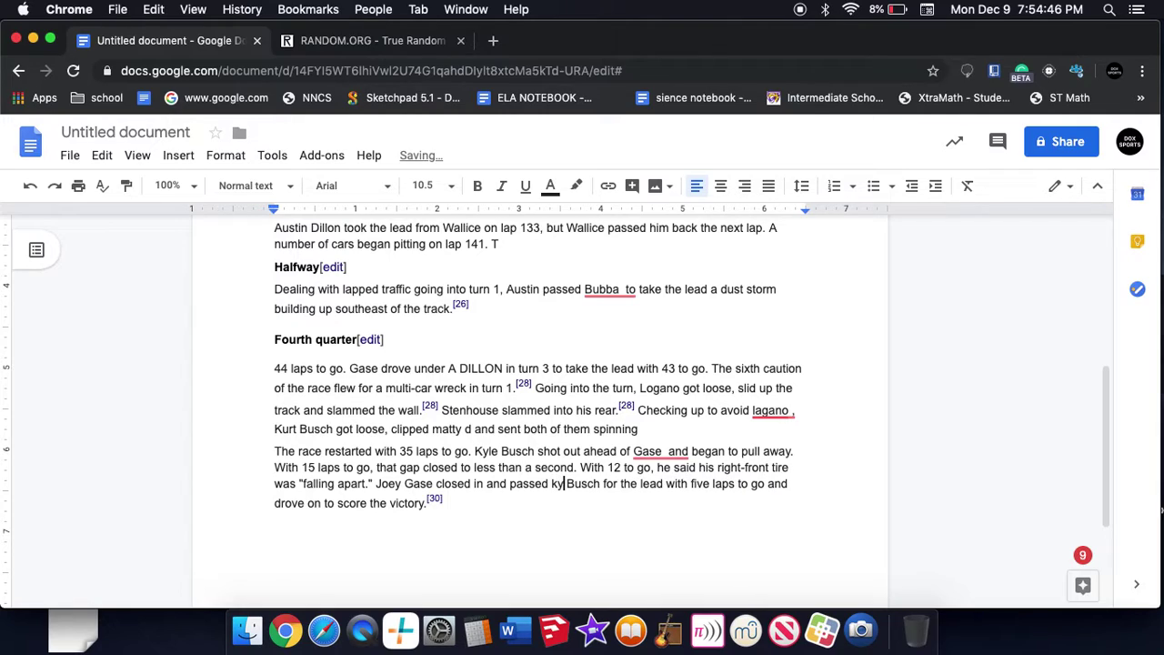
type("le")
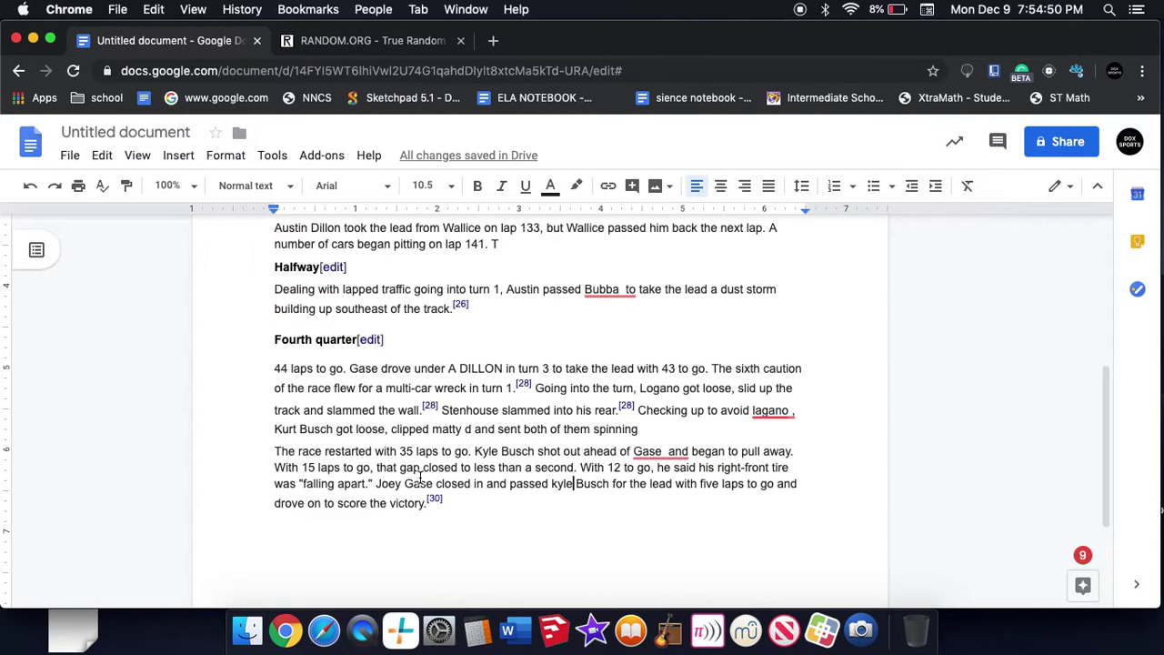
left_click_drag(389, 502, 375, 505)
key("BackSpace")
key("BackSpace")
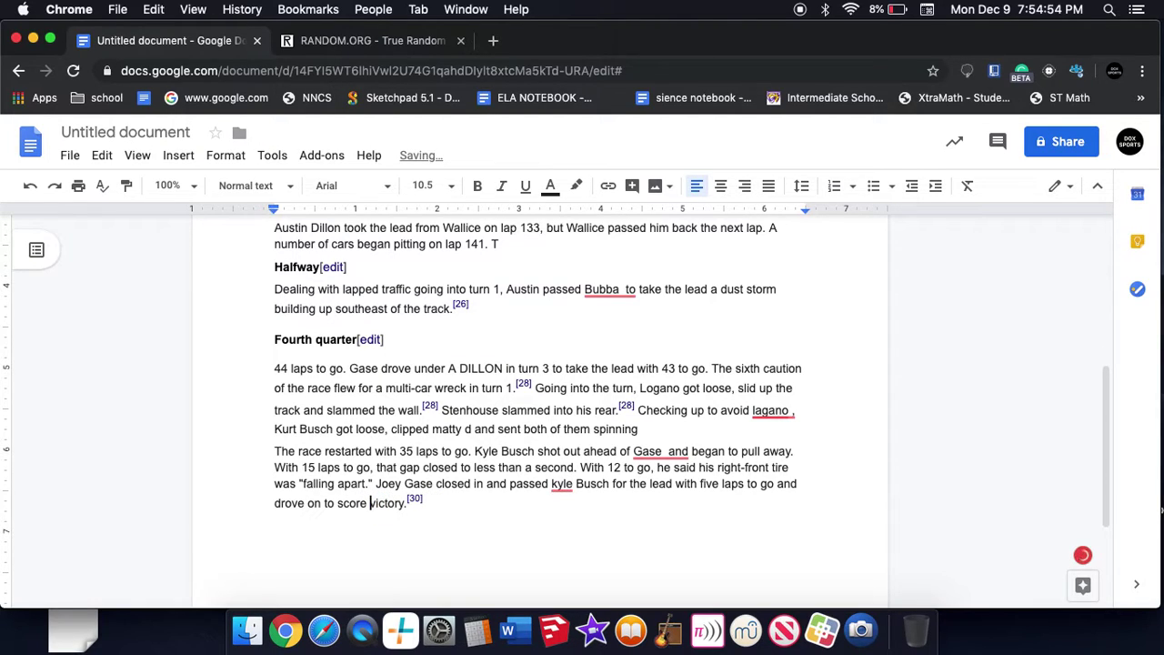
type("hi")
type("s fris")
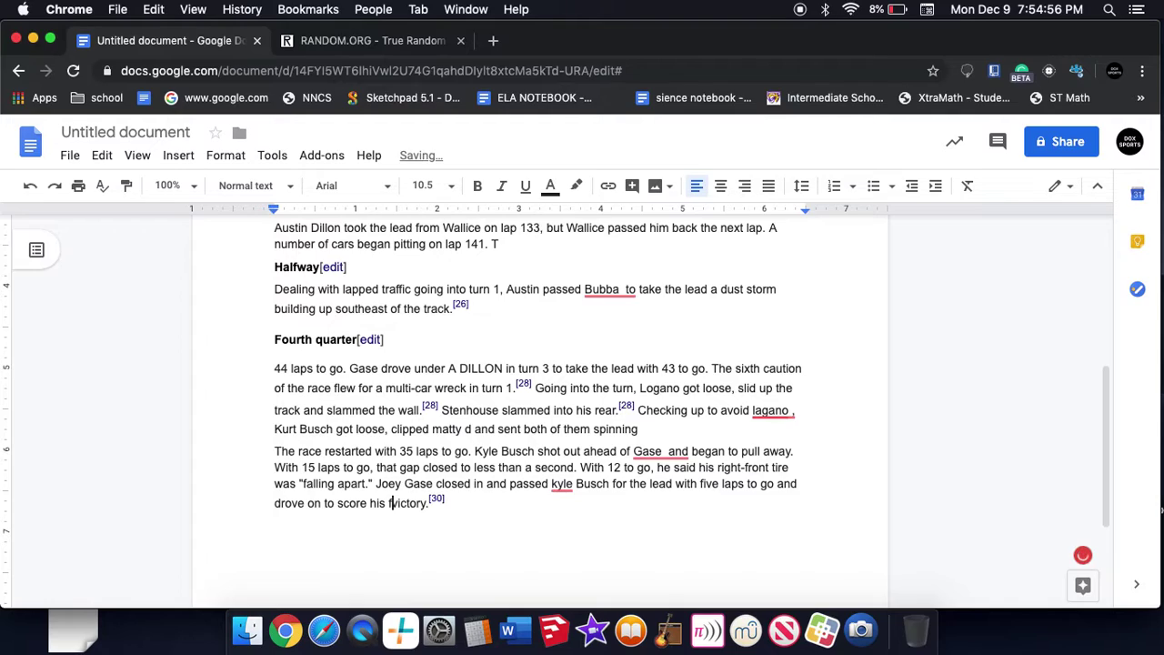
type("t")
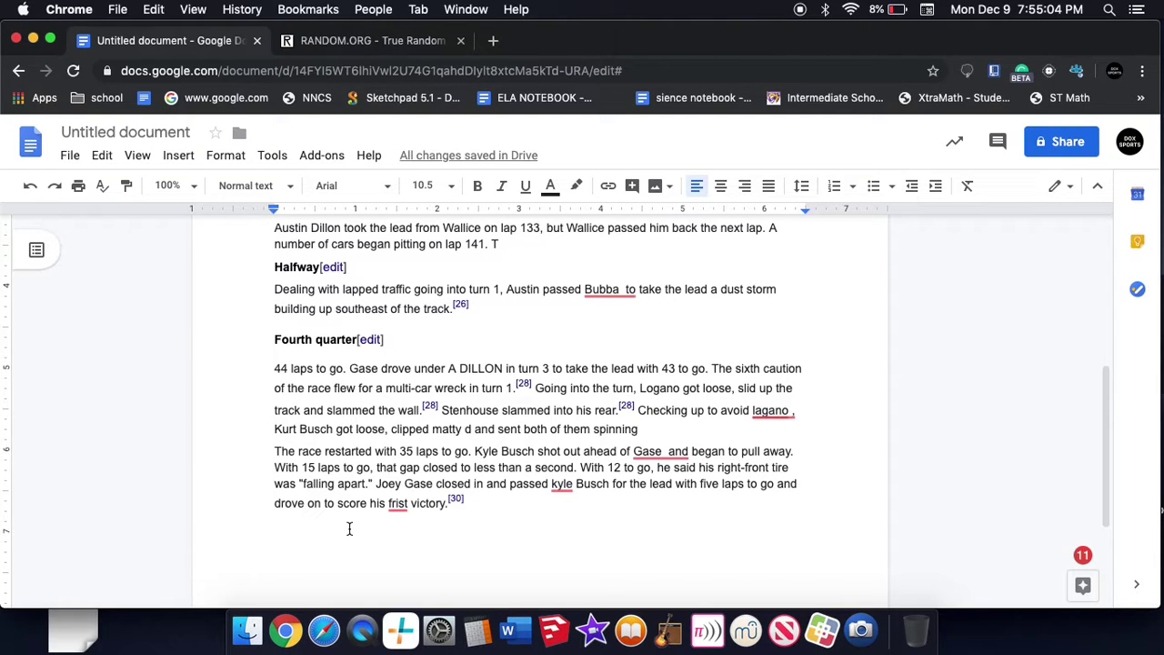
Search Google for 'joey gase nascar' in a new Chrome tab
left_click(493, 40)
type("j")
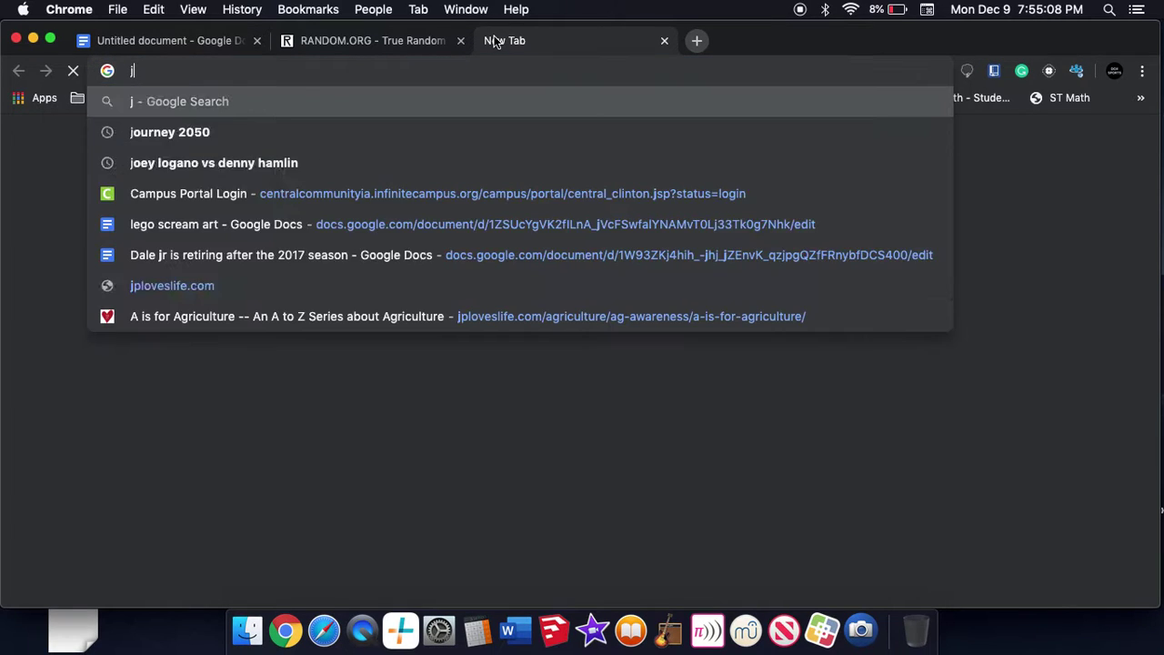
type("oey")
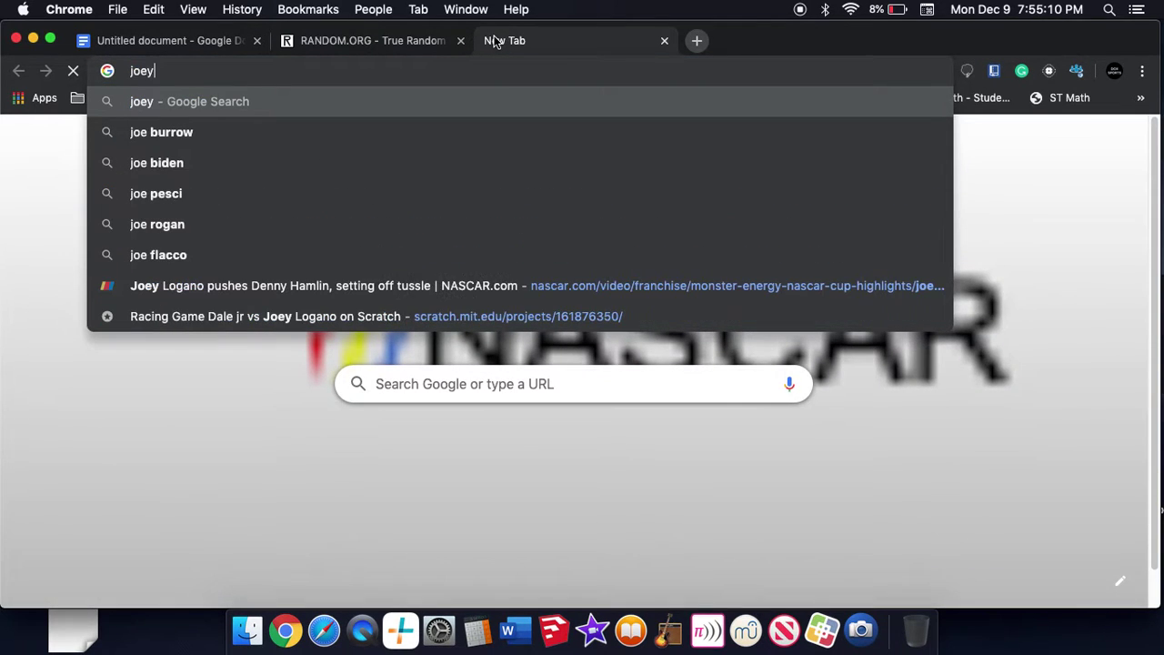
type(" g")
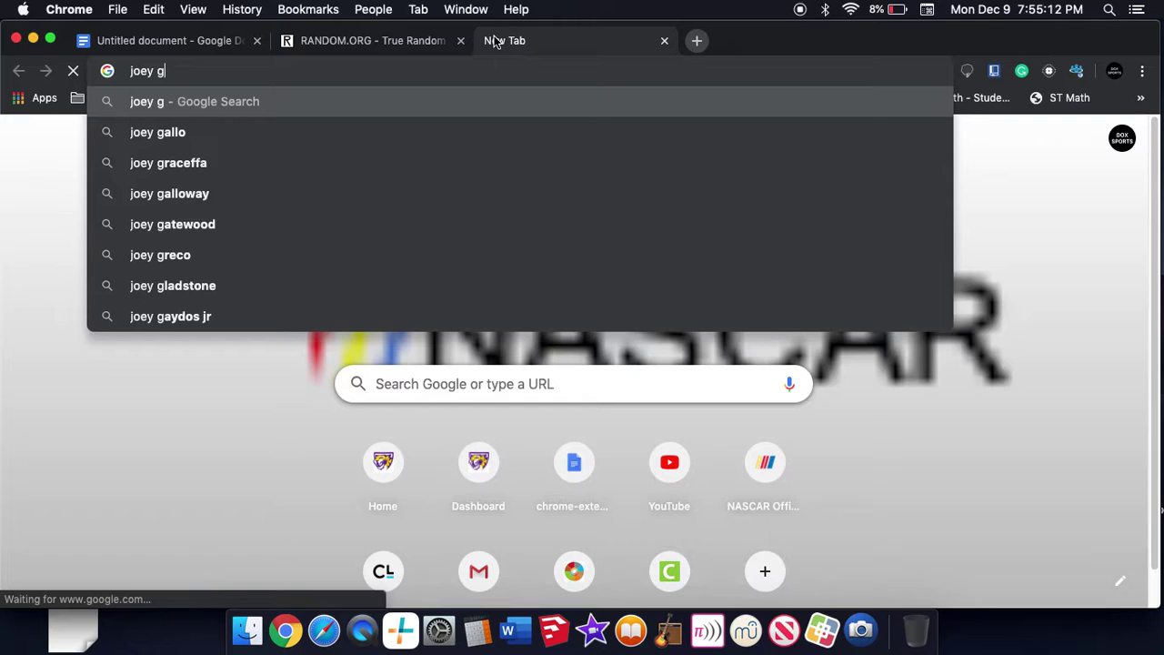
type("ASE")
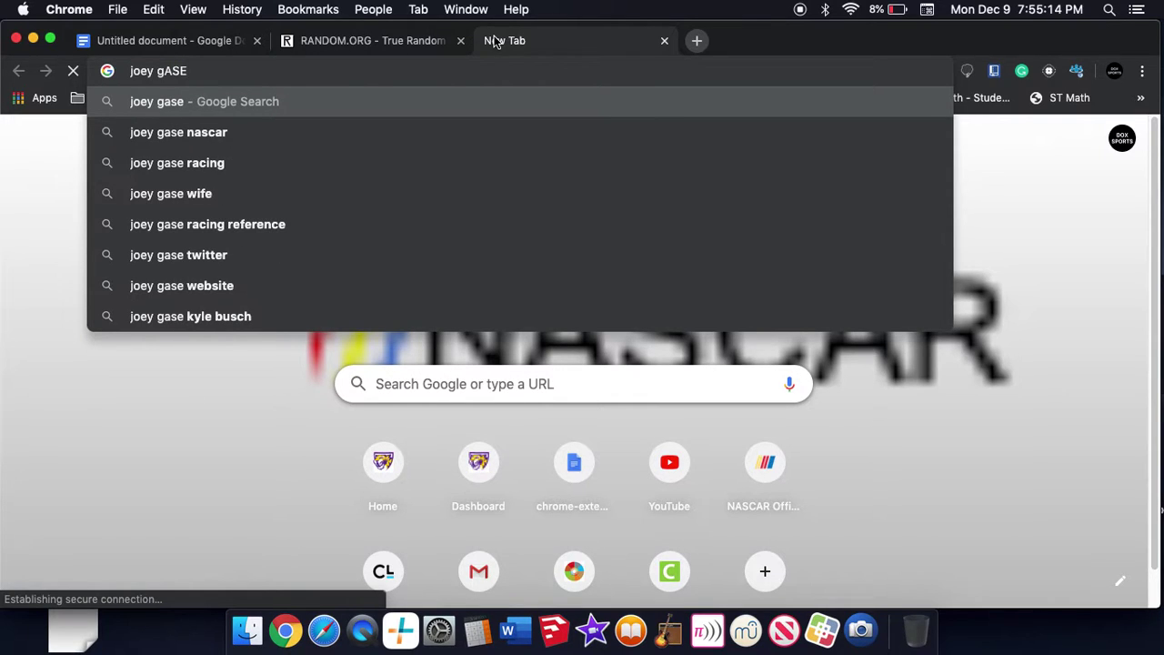
left_click(427, 133)
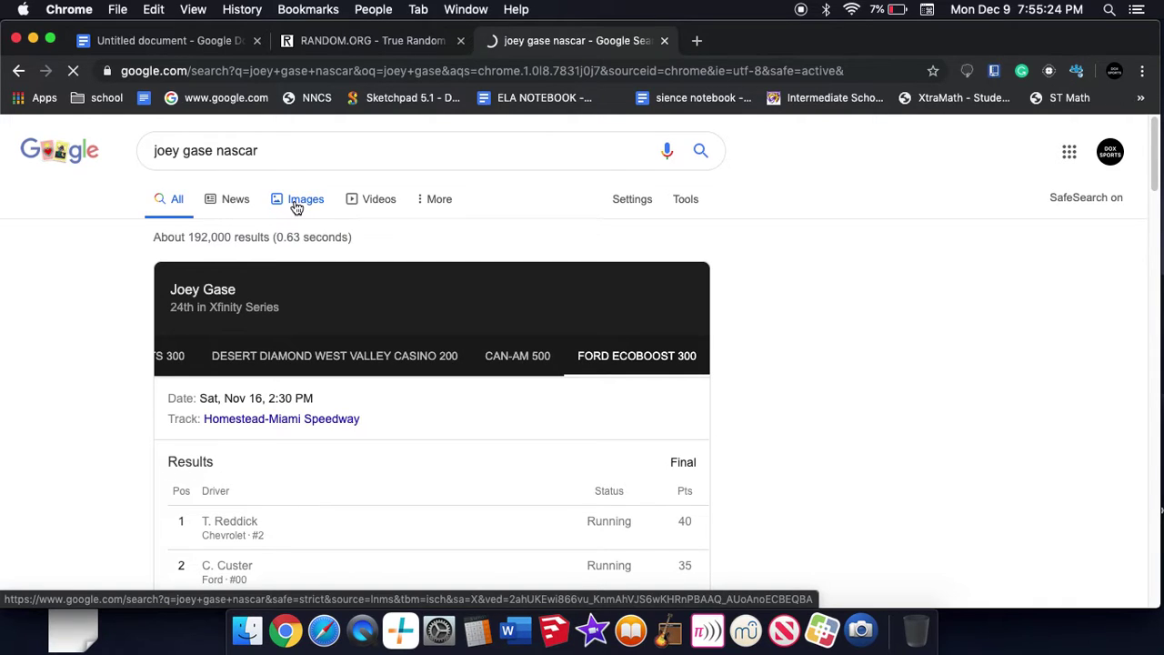
Show image results and preview the Joey Gase NASCAR.com driver-page photo
left_click(296, 208)
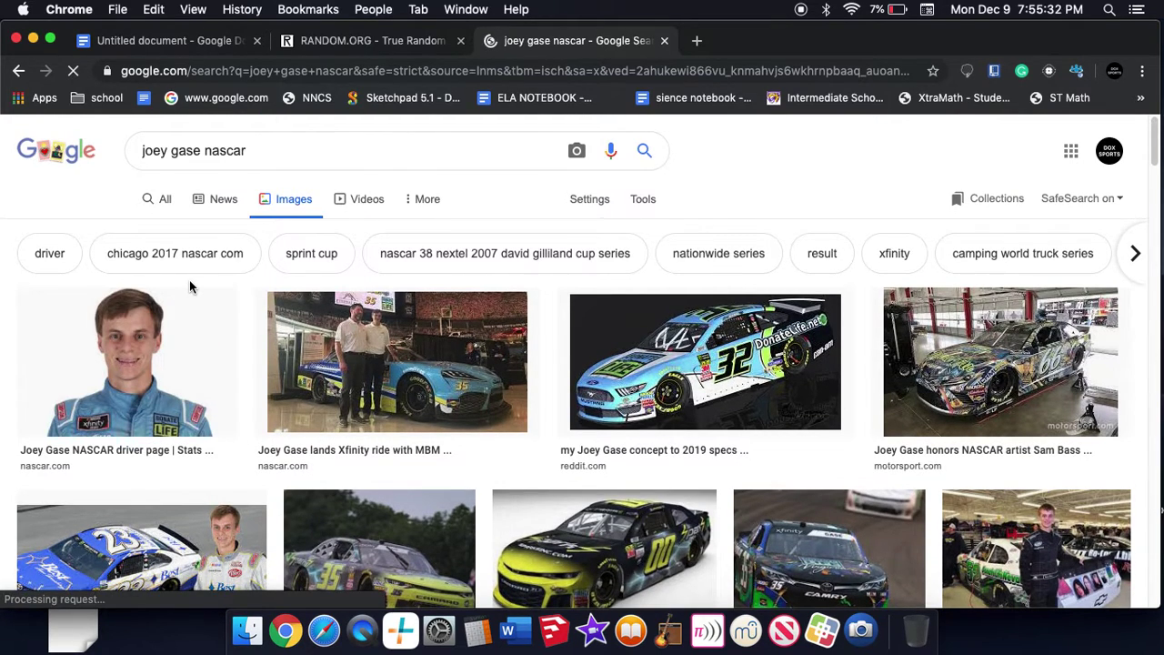
left_click(189, 282)
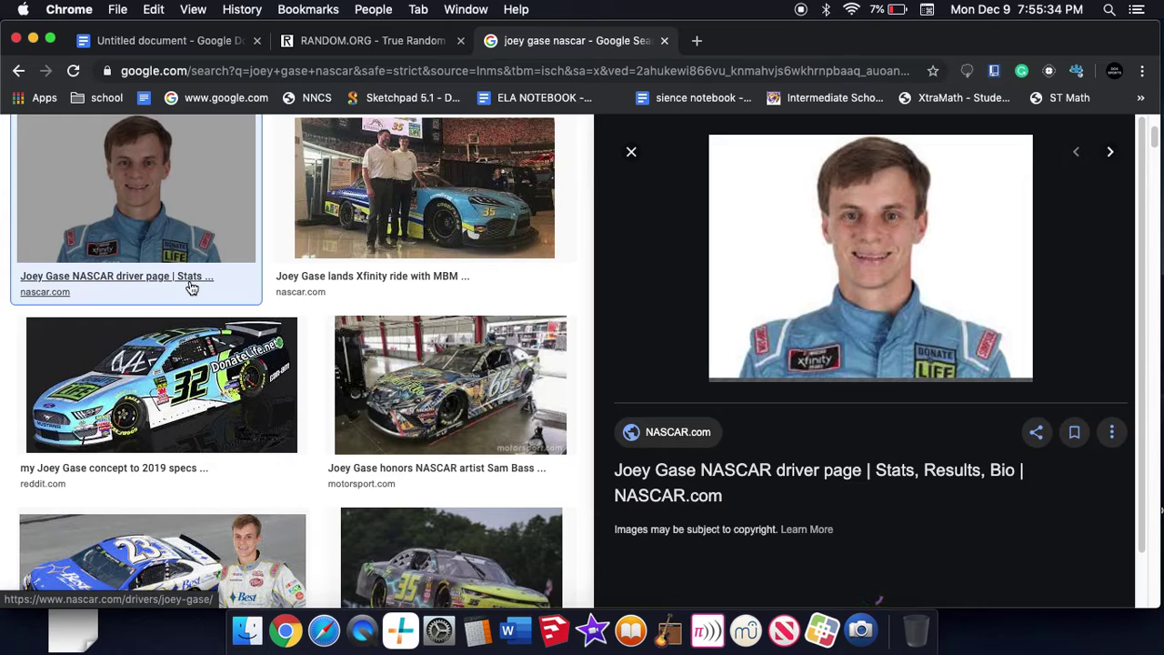